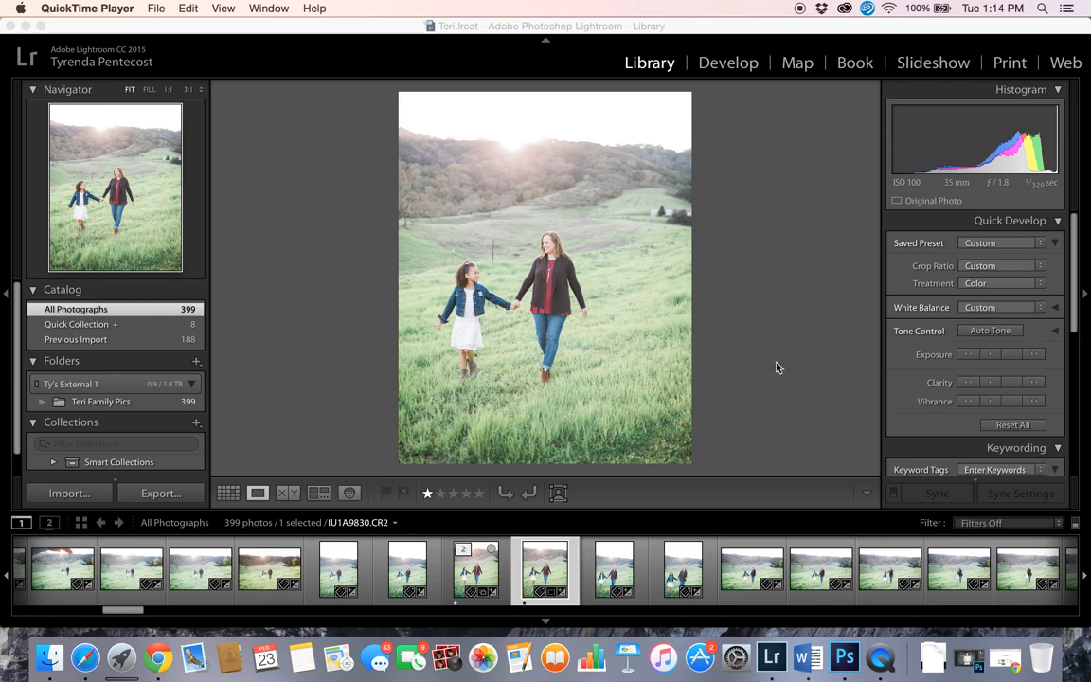
- In the Develop module, reset the selected photo's settings to view the unedited original and undo the reset
left_click(721, 62)
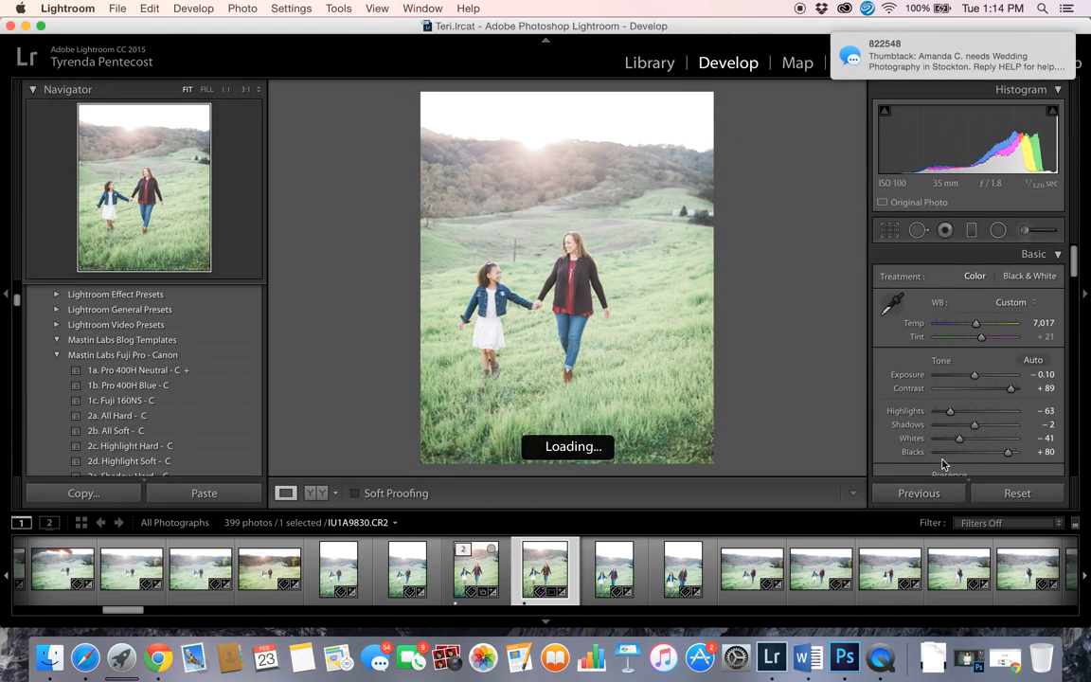
left_click(1016, 493)
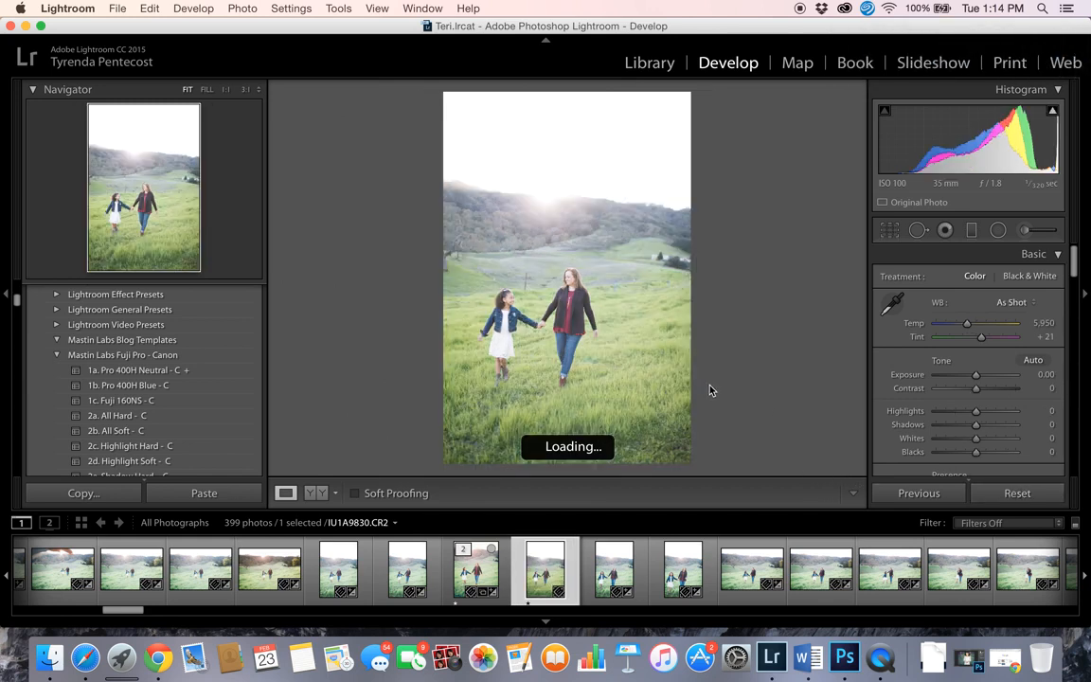
left_click(148, 9)
mouse_move(183, 11)
mouse_move(148, 13)
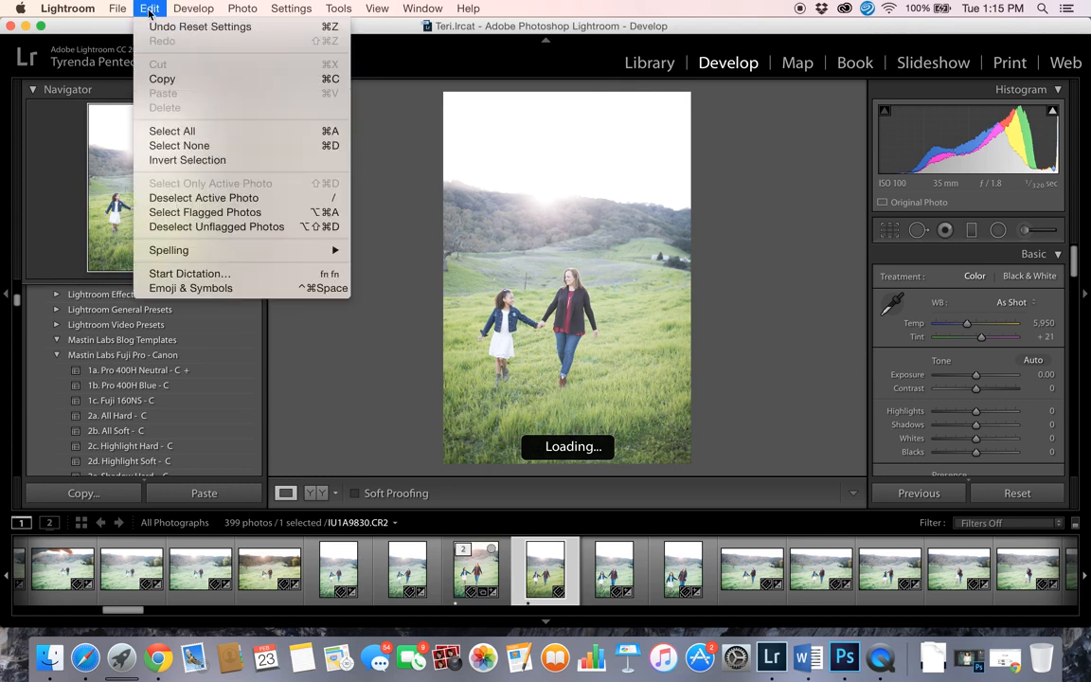
left_click(156, 26)
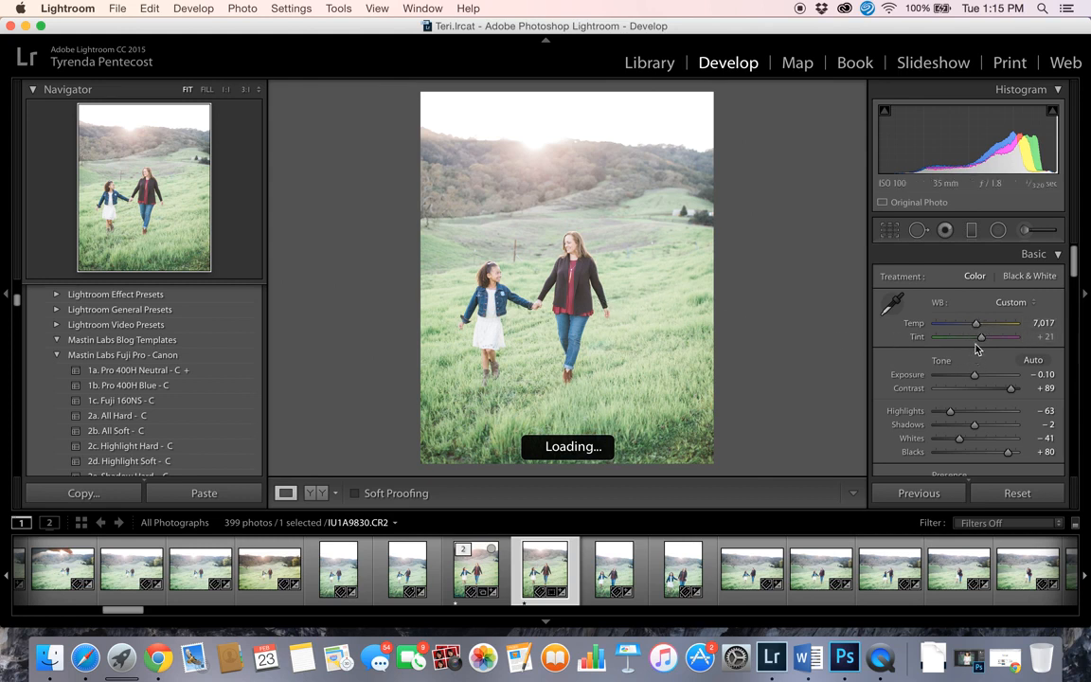
- Warm the photo's white balance to a temperature of 8,180 and check both subjects up close
left_click_drag(977, 328, 984, 327)
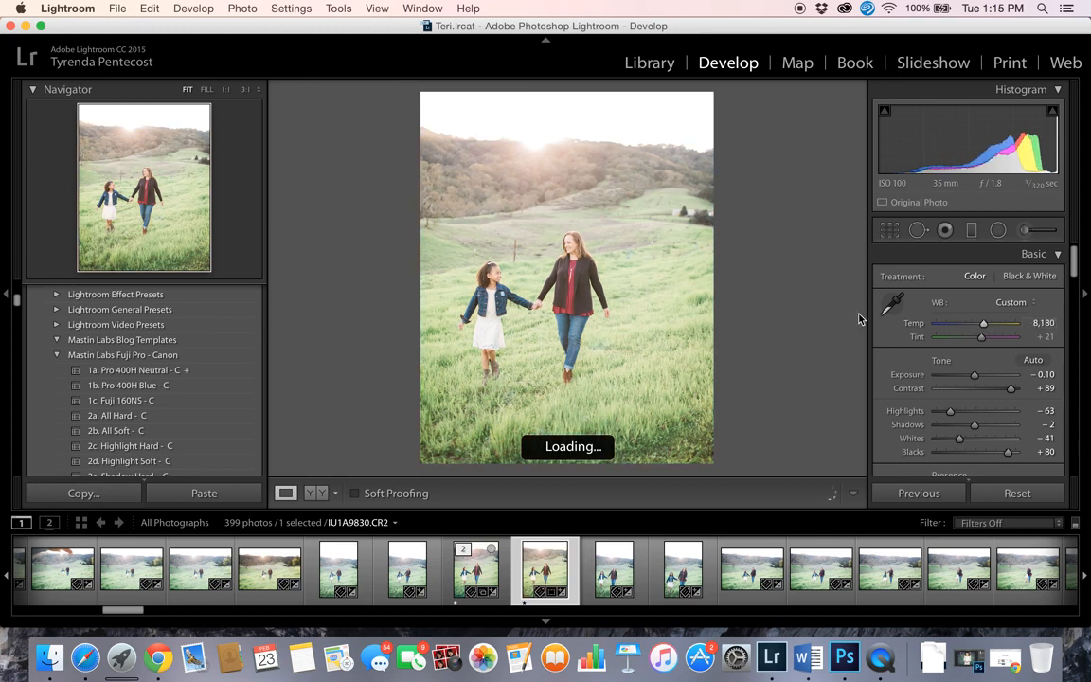
left_click(573, 248)
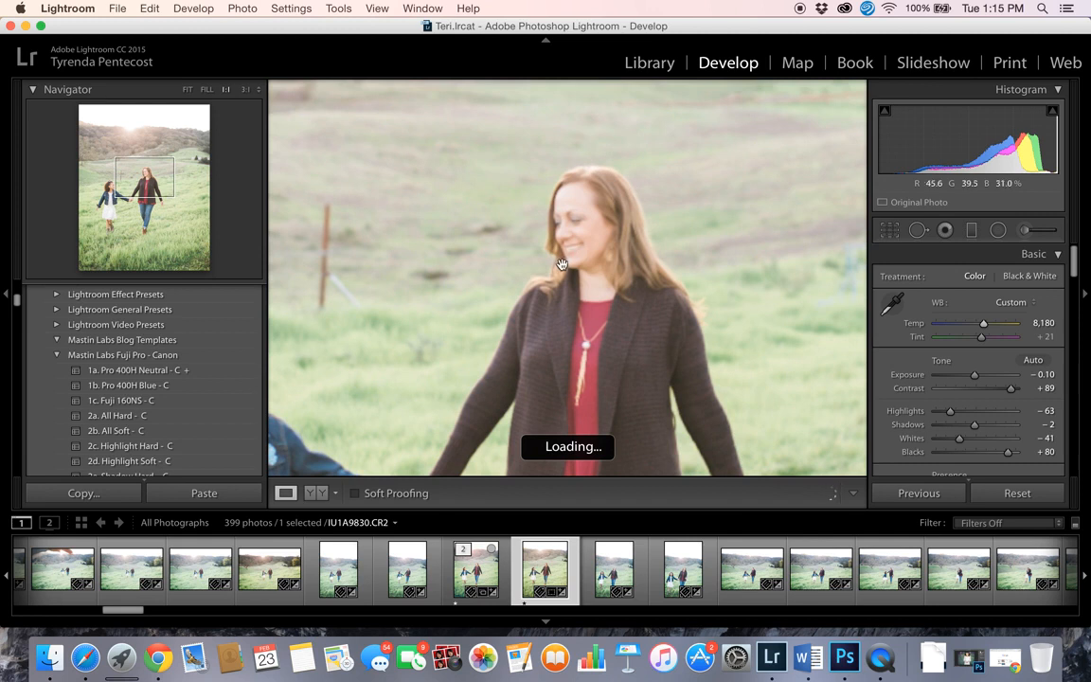
scroll(558, 265, "down", 5)
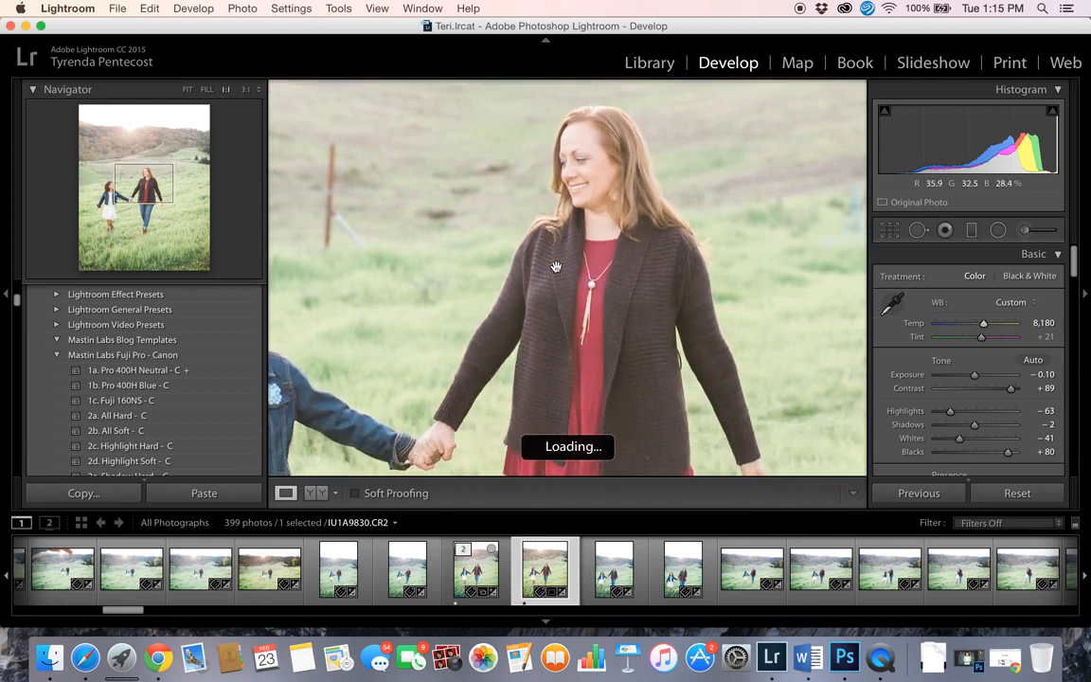
scroll(556, 267, "left", 5)
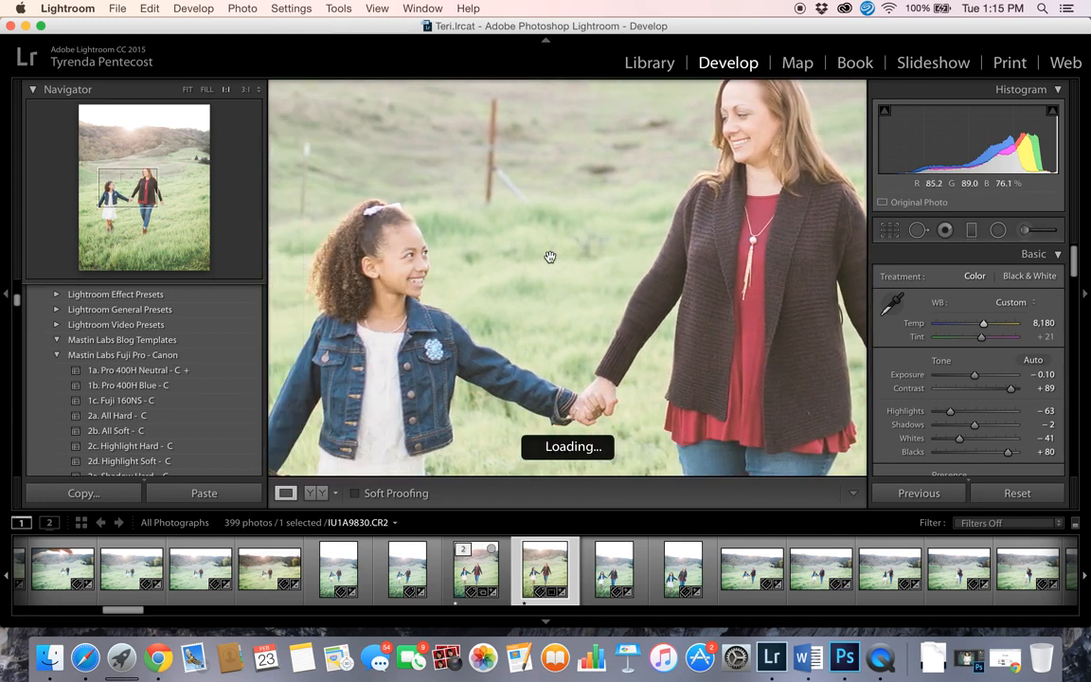
left_click(550, 257)
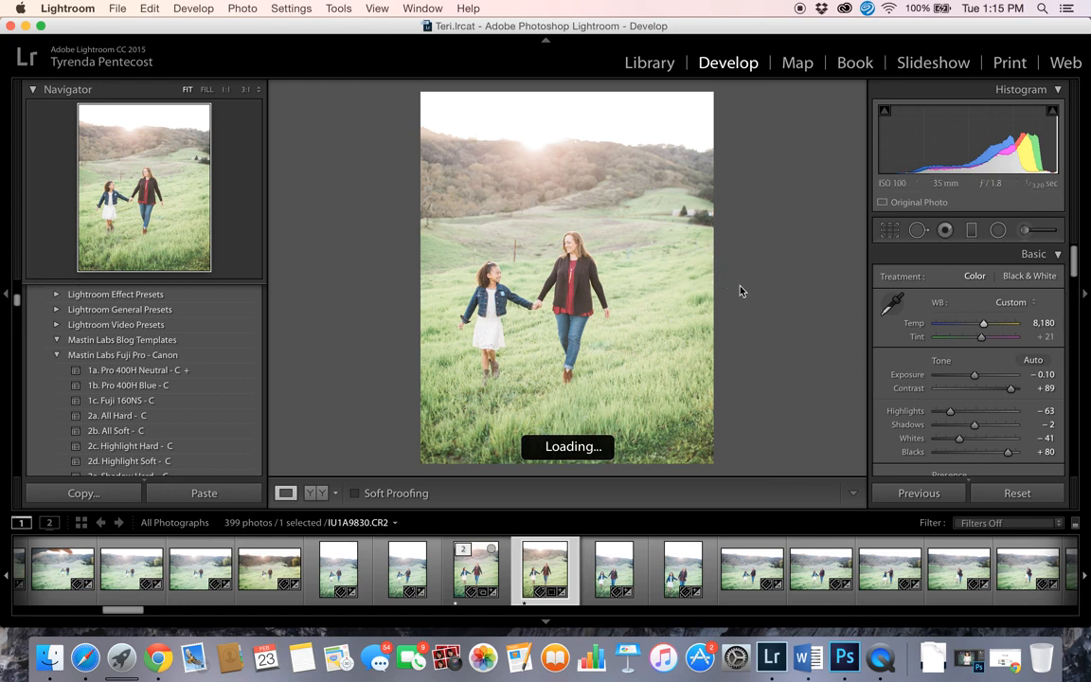
- Send the photo to Adobe Photoshop CC 2015 for editing
left_click(241, 8)
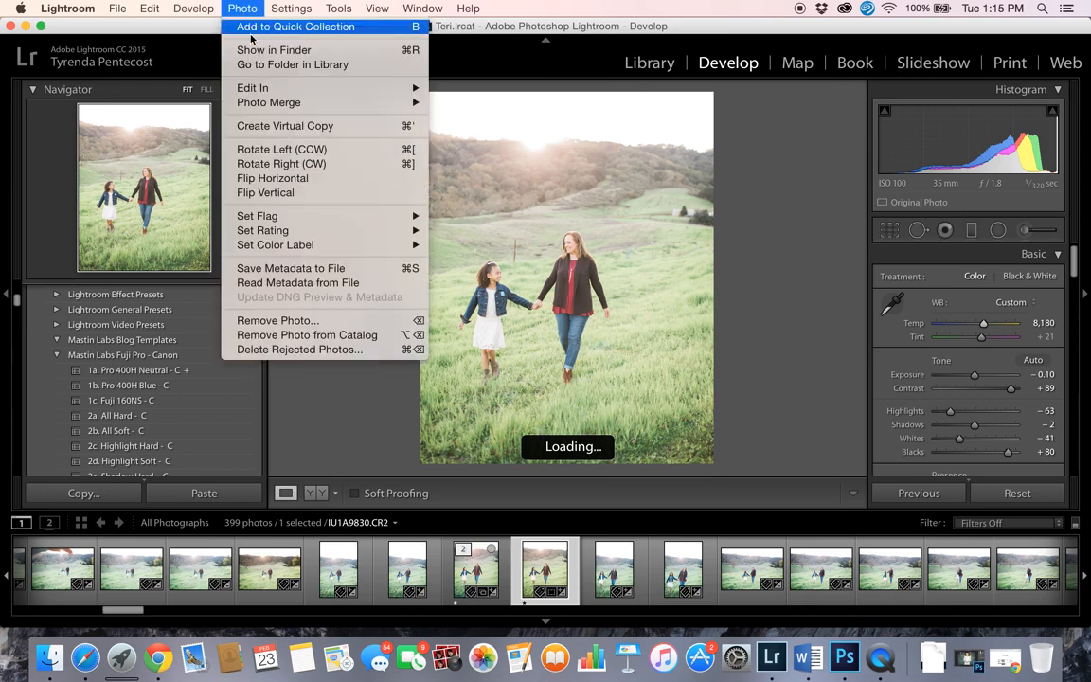
mouse_move(274, 90)
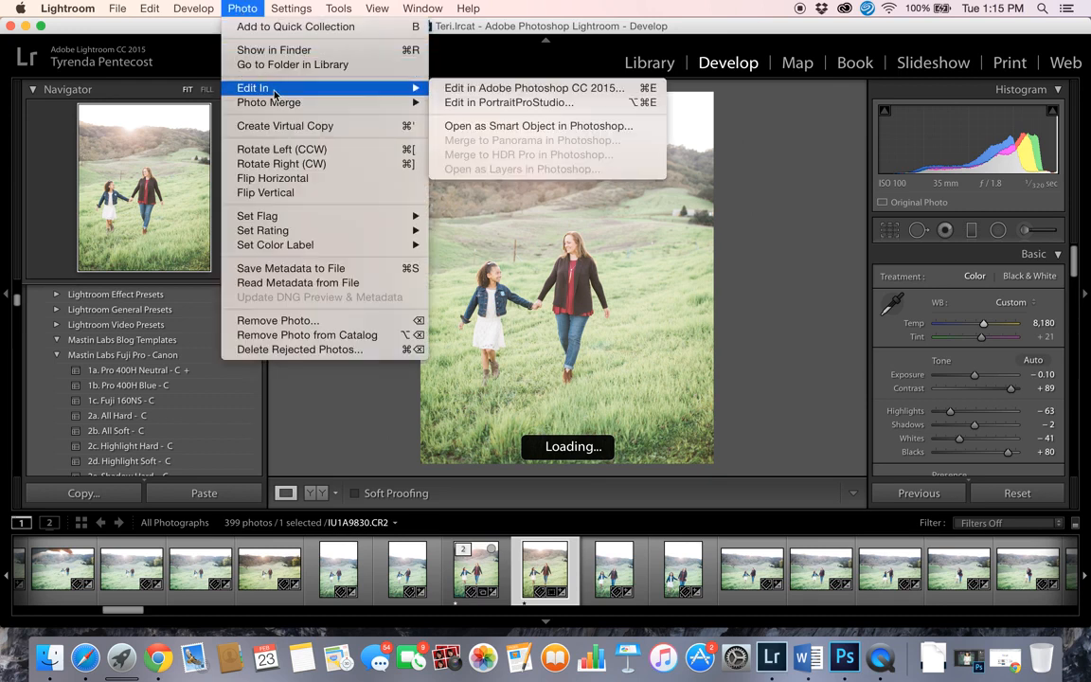
left_click(481, 88)
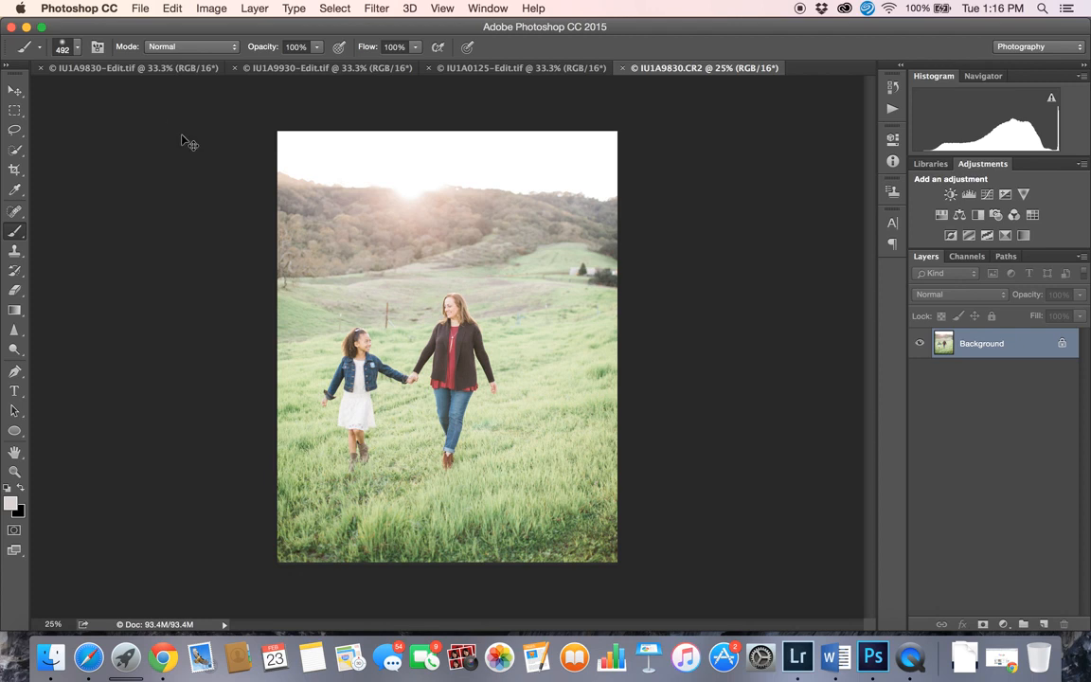
- Remove the small pale post on the hillside above the girl by cloning nearby grass over it with the Clone Stamp
key("super+equal")
key("super+equal")
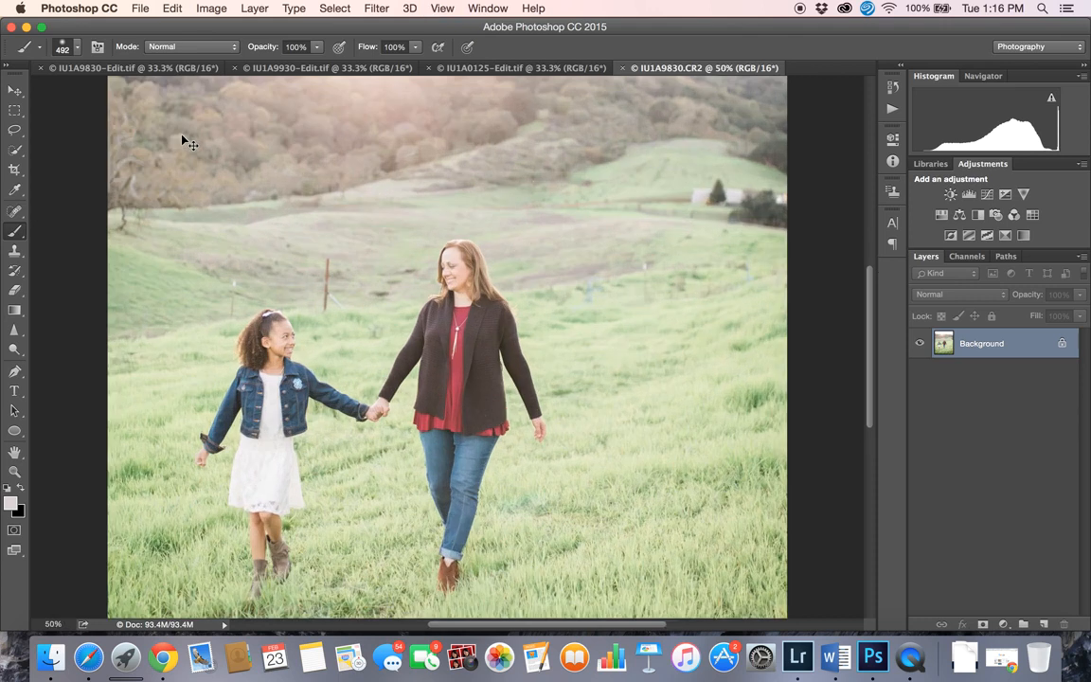
left_click(13, 252)
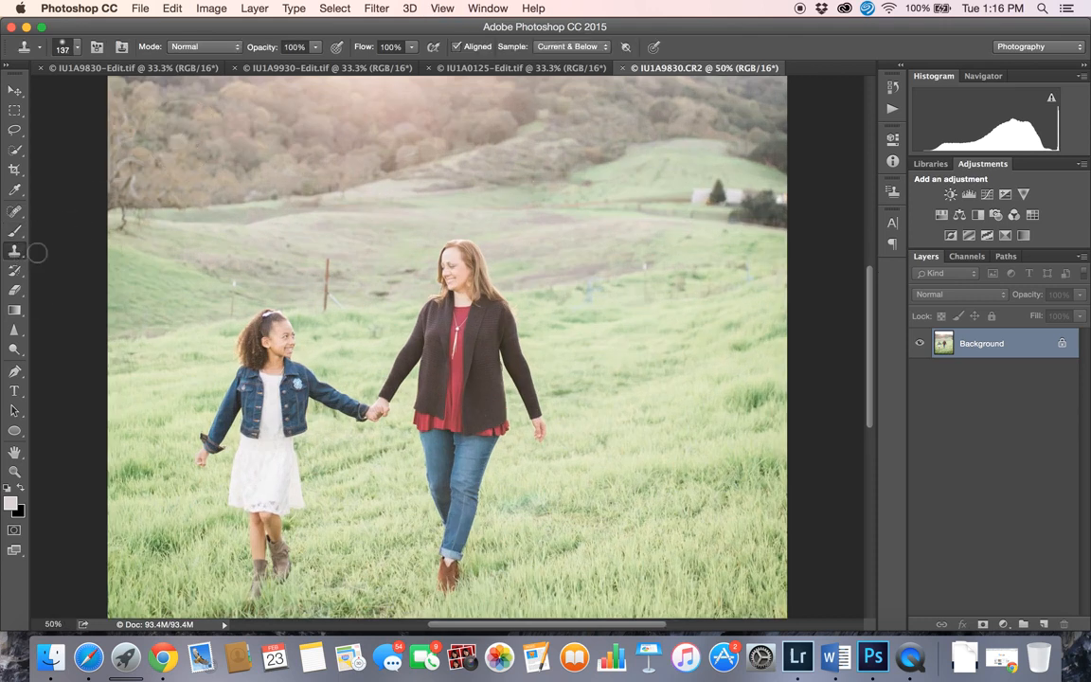
left_click(188, 369, "alt")
left_click_drag(238, 258, 216, 275)
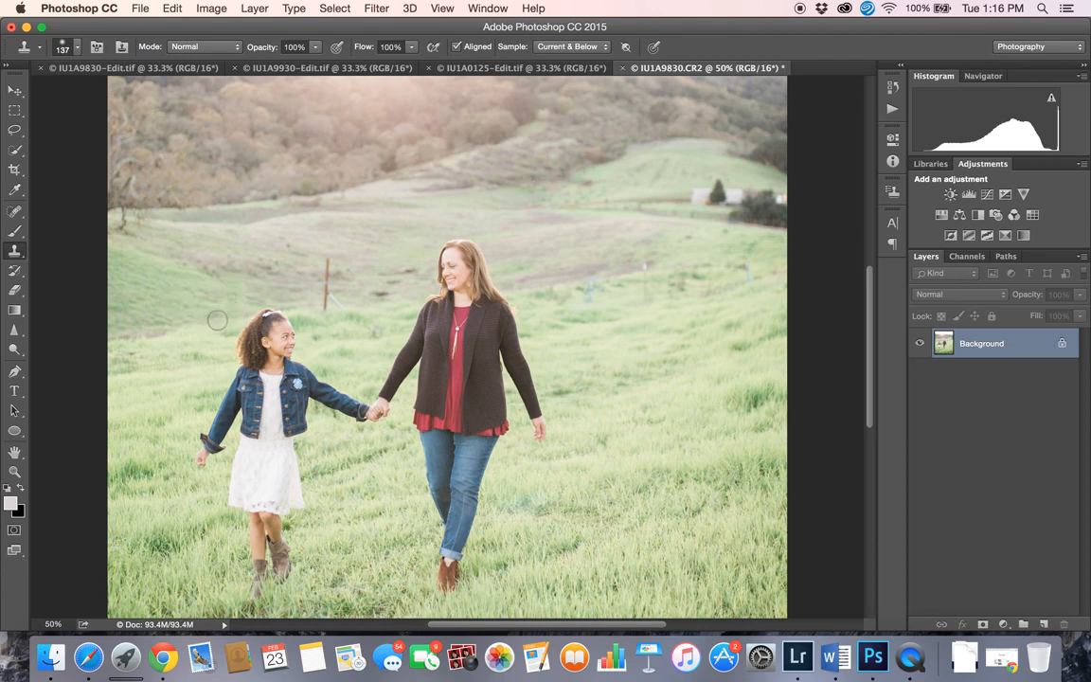
- Clone grass over the tall wooden fence post and its leaning rail between the girl and the woman
left_click(332, 329, "alt")
left_click_drag(324, 269, 337, 311)
left_click(332, 333, "alt")
left_click(316, 286)
left_click_drag(308, 274, 305, 288)
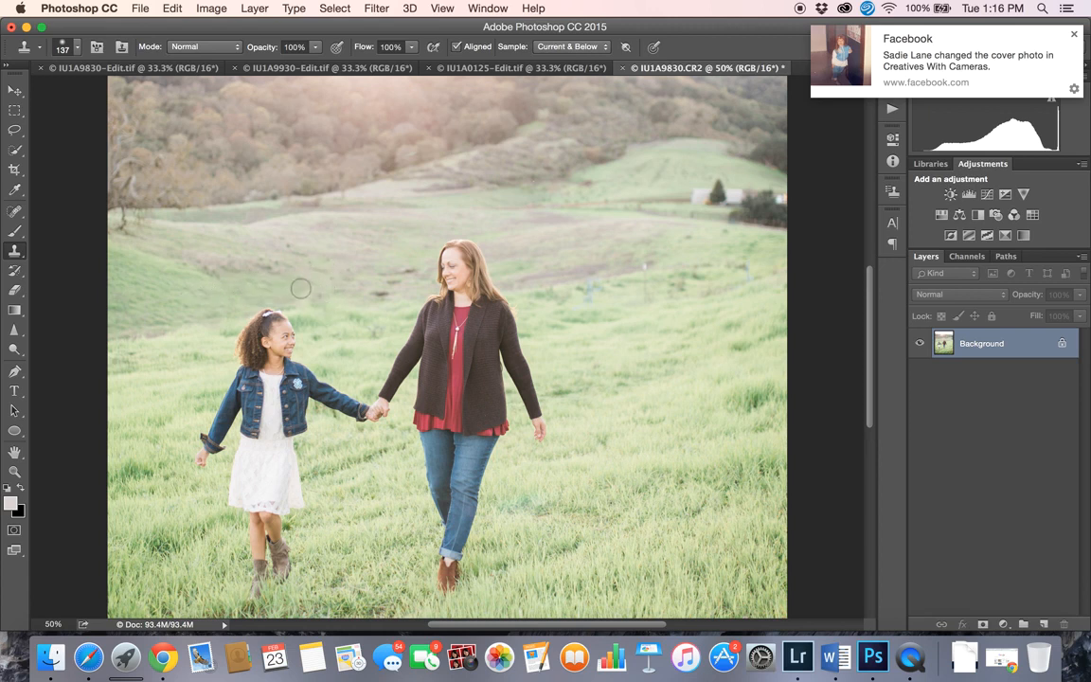
left_click(330, 344, "alt")
left_click_drag(330, 307, 333, 303)
left_click(381, 293)
- Clone grass over the bluish marks and small fence posts on the hillside beyond the woman's shoulder
left_click(612, 336, "alt")
mouse_move(590, 291)
left_mouse_down()
mouse_move(588, 281)
mouse_move(587, 308)
left_mouse_up()
left_click(658, 297)
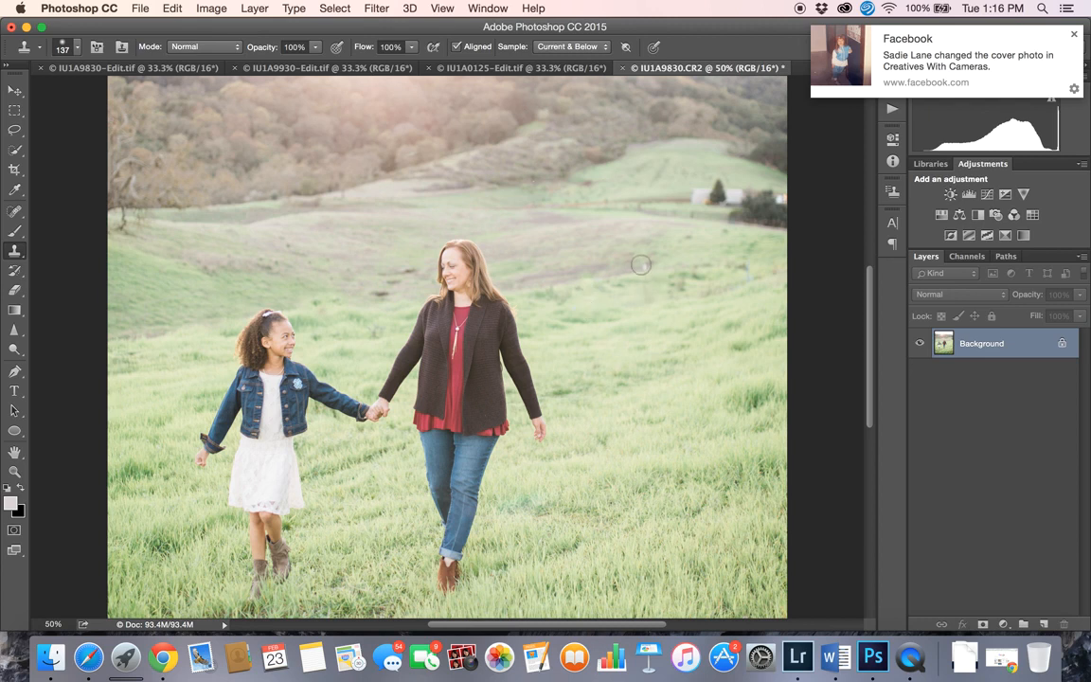
left_click(610, 343, "alt")
left_click(641, 265)
left_click_drag(745, 281, 755, 267)
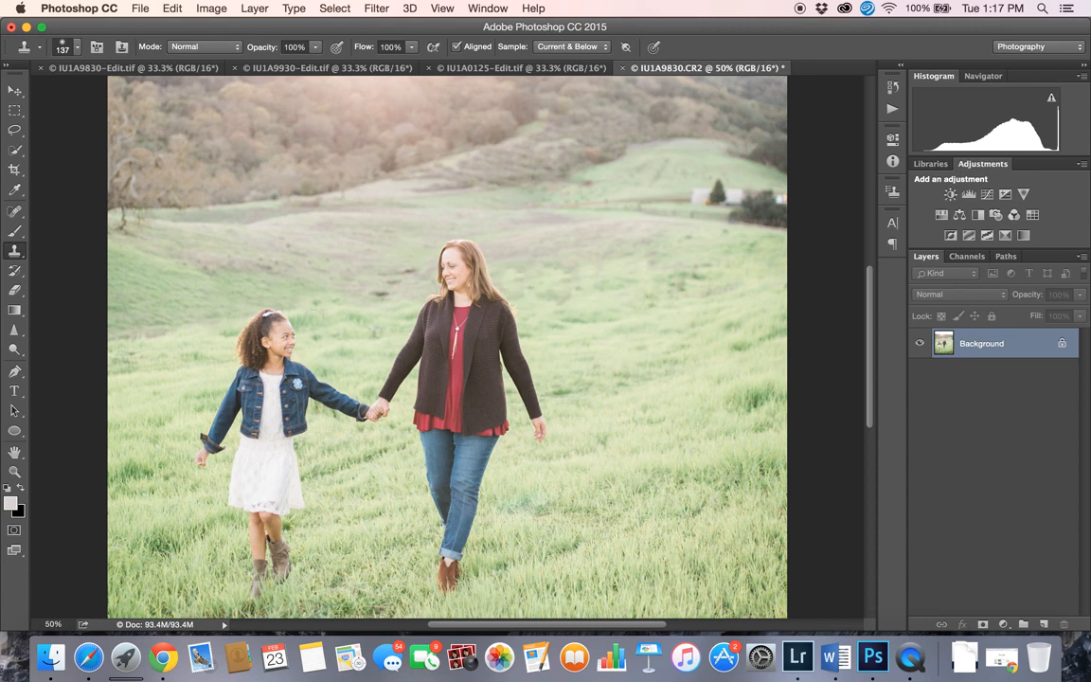
- Clone grass over the dark patches between the two subjects and the bare spot near the photo's left edge
left_click(320, 306, "alt")
mouse_move(326, 292)
left_mouse_down()
mouse_move(311, 302)
mouse_move(387, 300)
left_mouse_up()
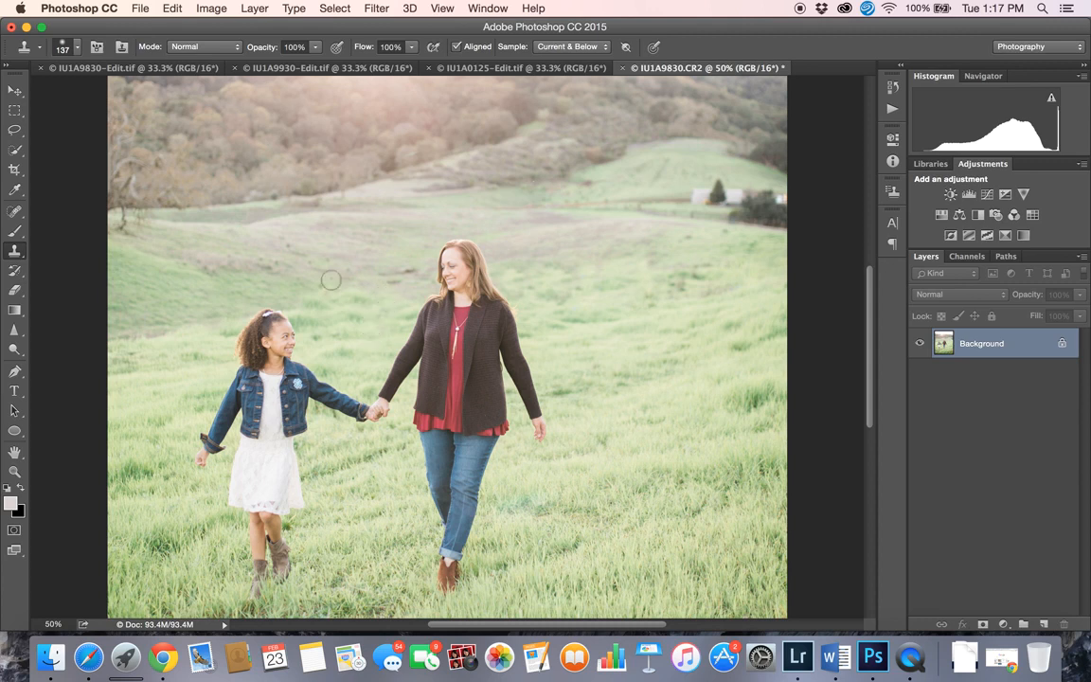
left_click(447, 257)
left_click(149, 347, "alt")
left_click(143, 336)
left_click(147, 334)
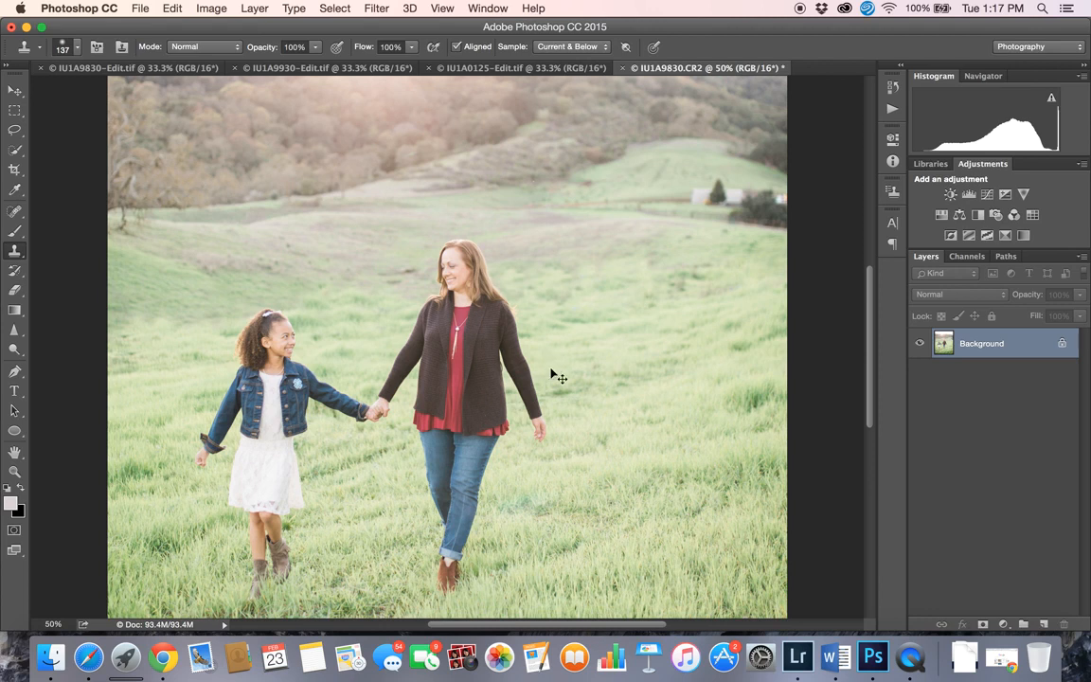
- Run the Savoy Film Color Base {Soft & Bright} action on the photo
key("super+minus")
key("super+minus")
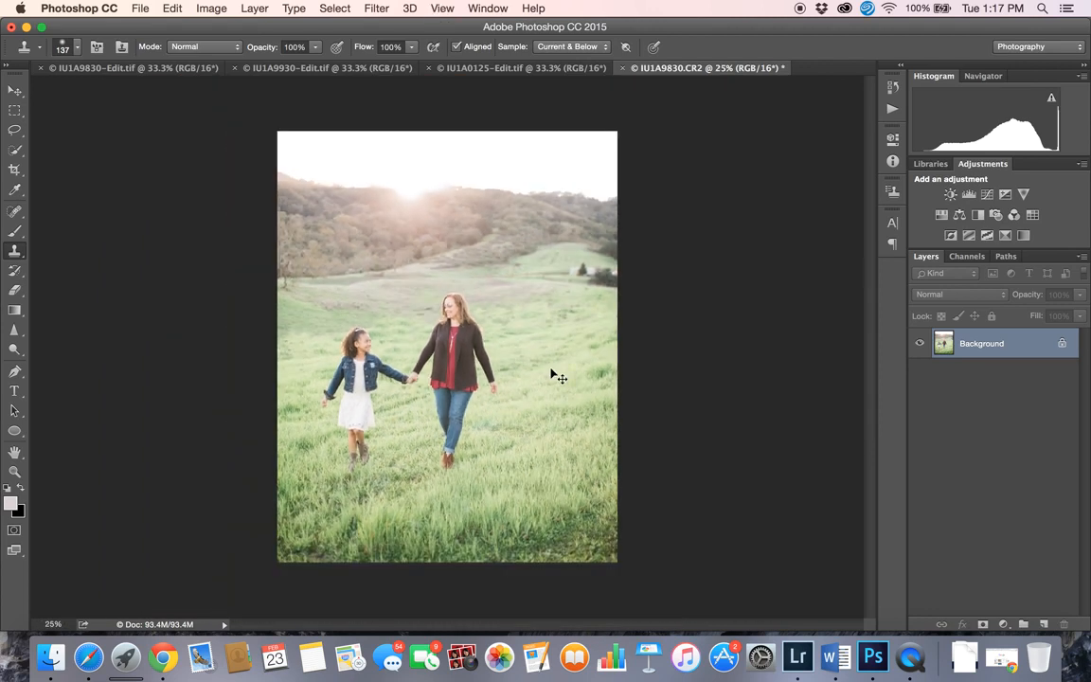
key("super+plus")
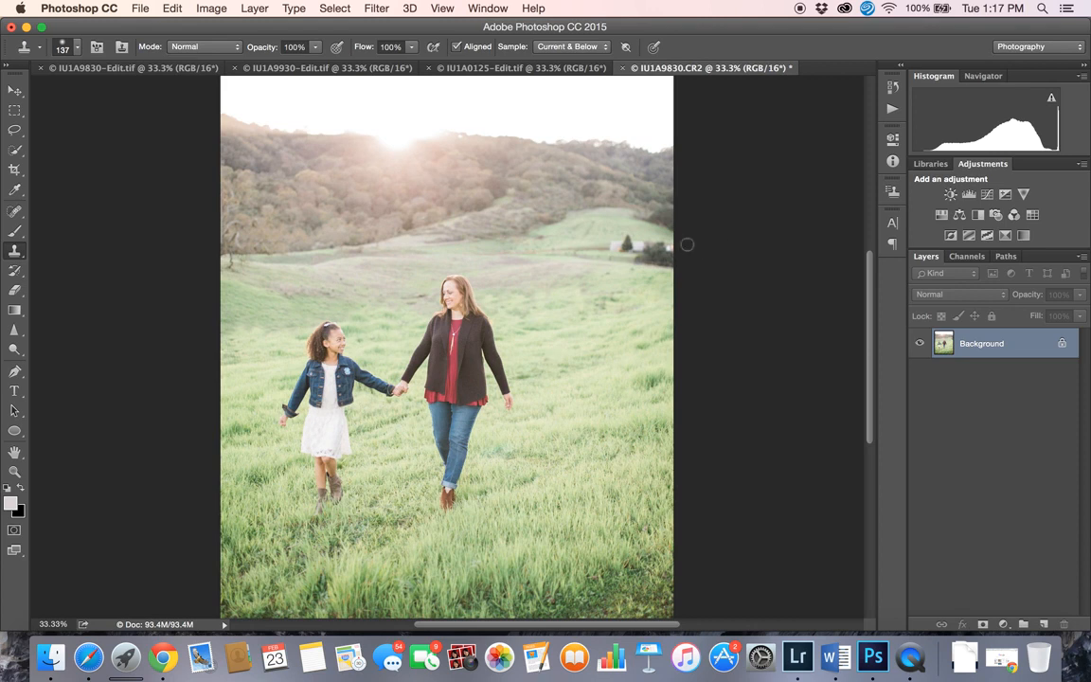
key("alt+F9")
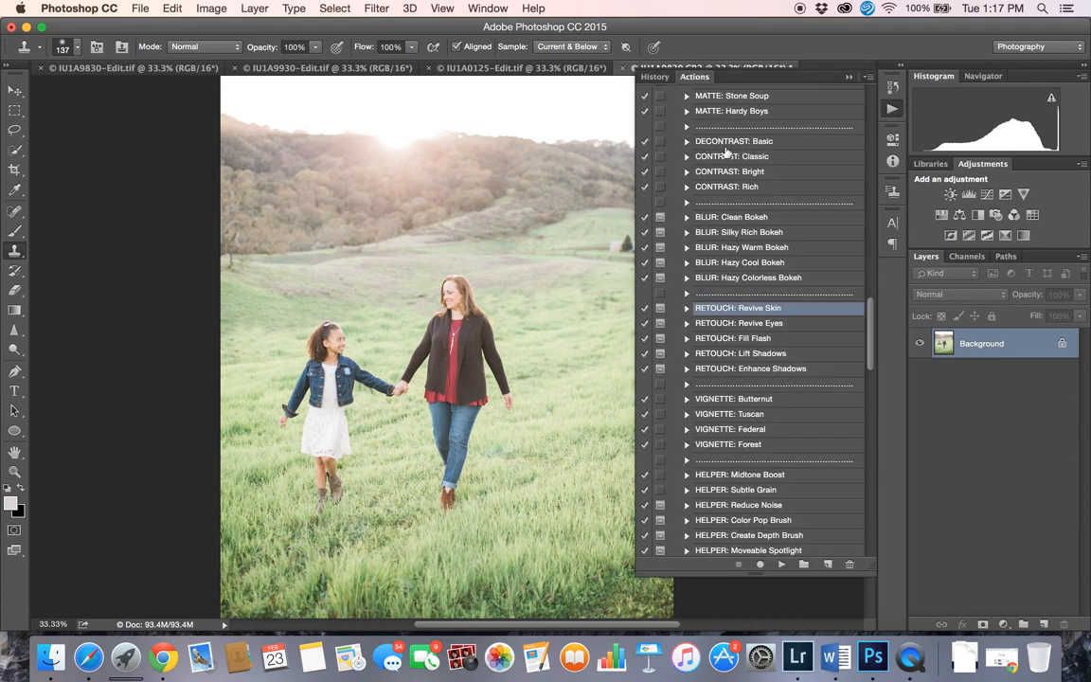
scroll(753, 173, "up", 15)
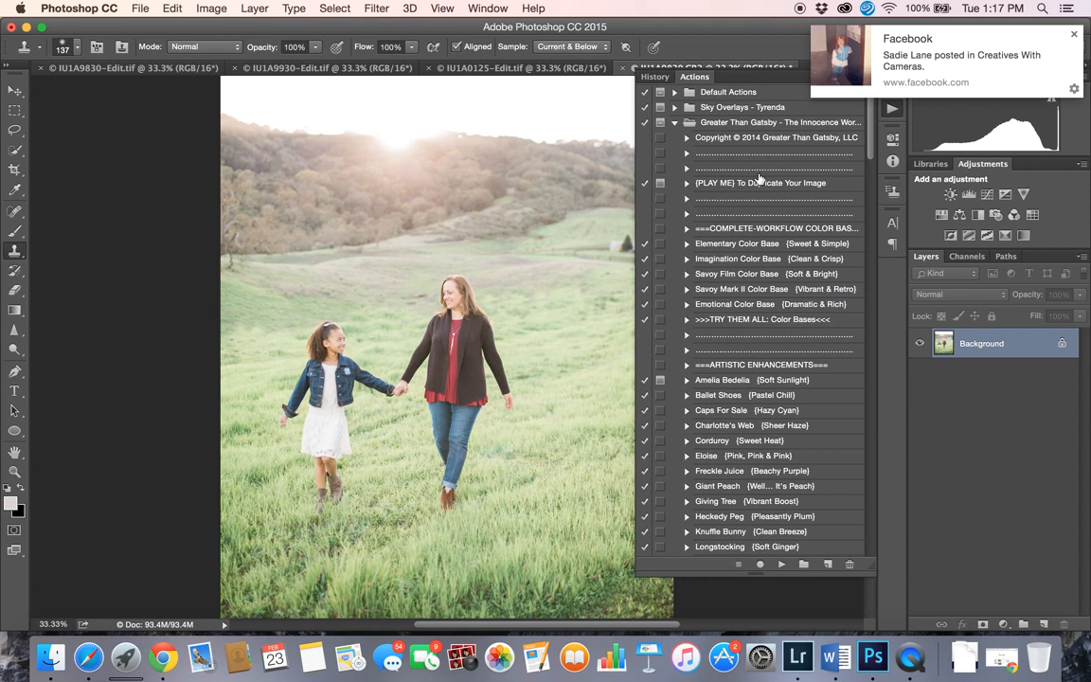
scroll(762, 197, "down", 5)
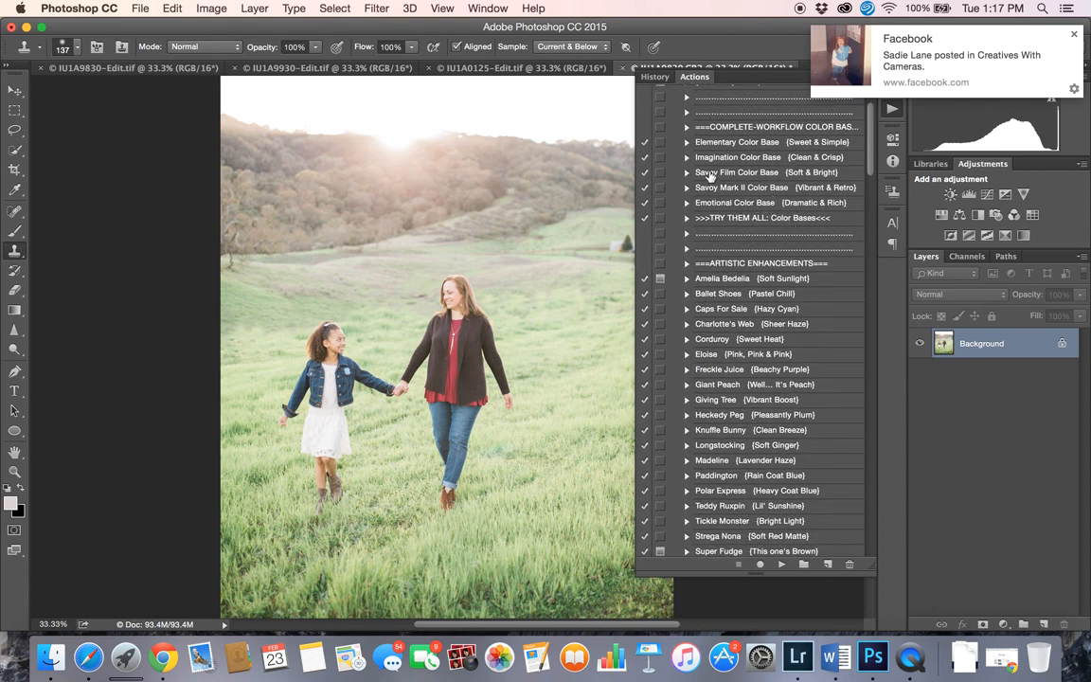
left_click(710, 174)
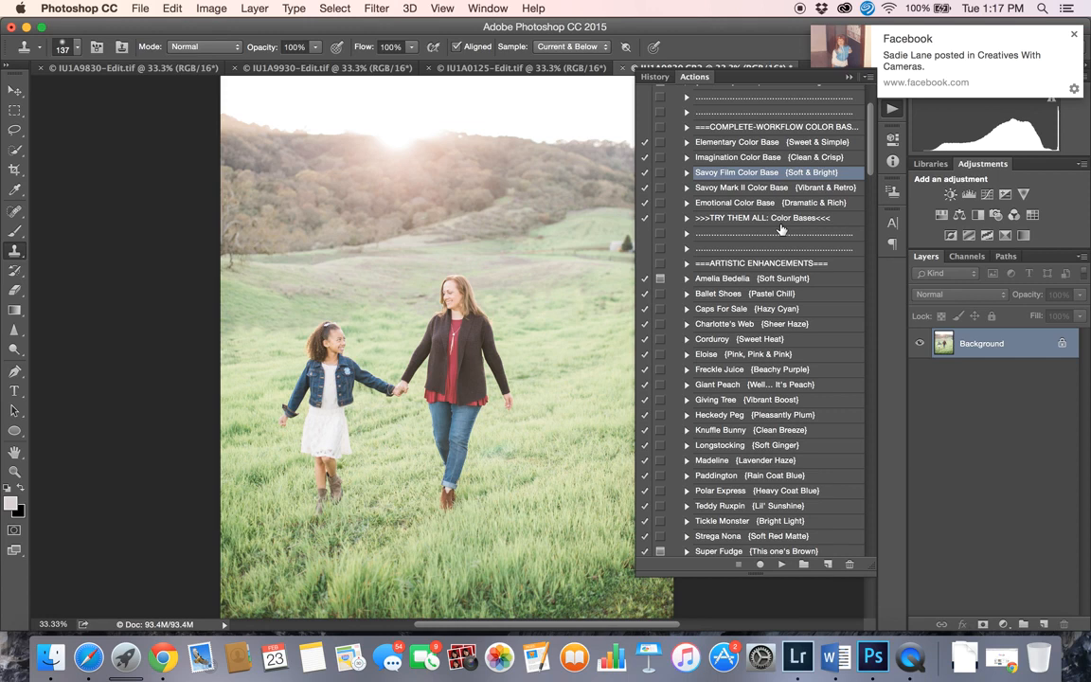
scroll(843, 531, "up", 1)
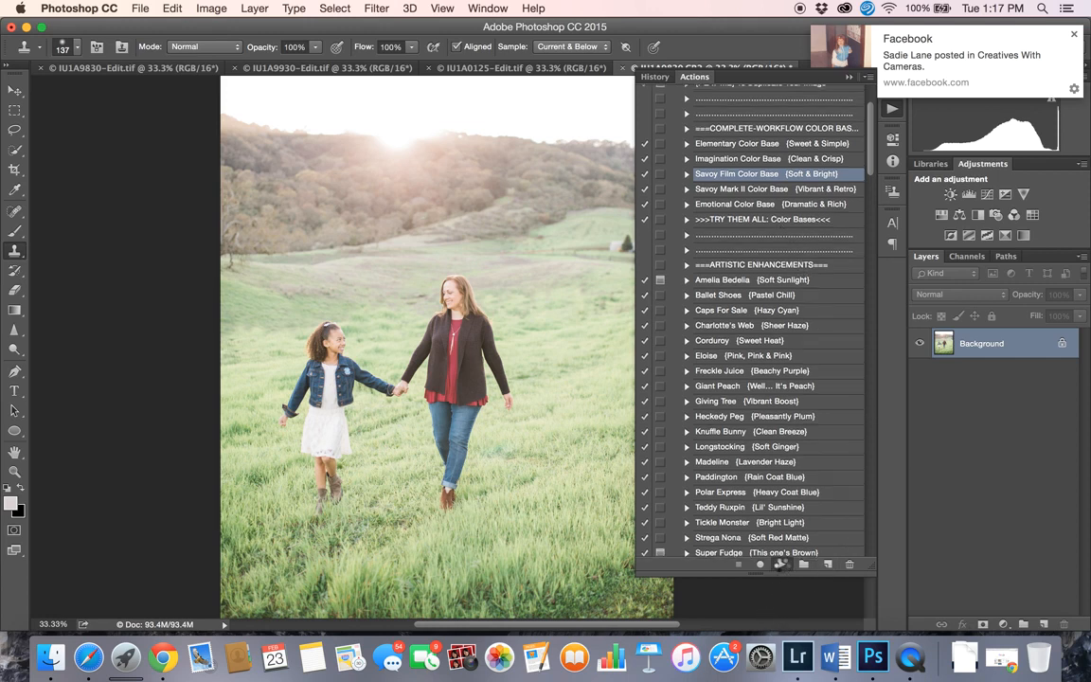
left_click(780, 564)
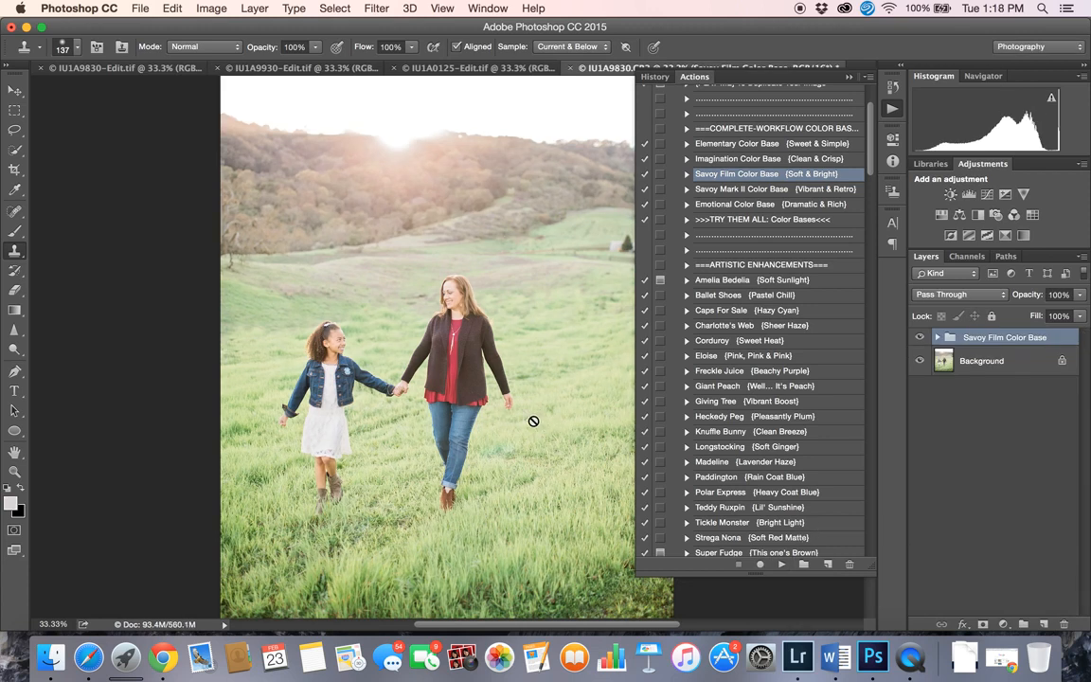
- Compare the photo with and without the Savoy Film Color Base group and set the group's opacity to 59%
left_click(919, 338)
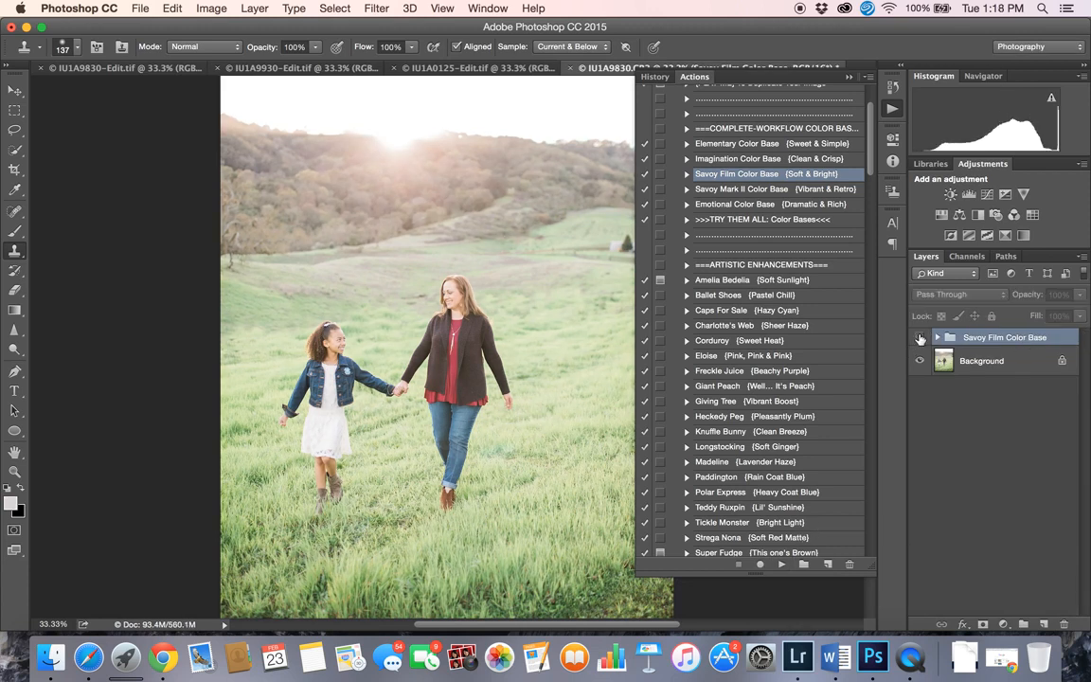
left_click(919, 338)
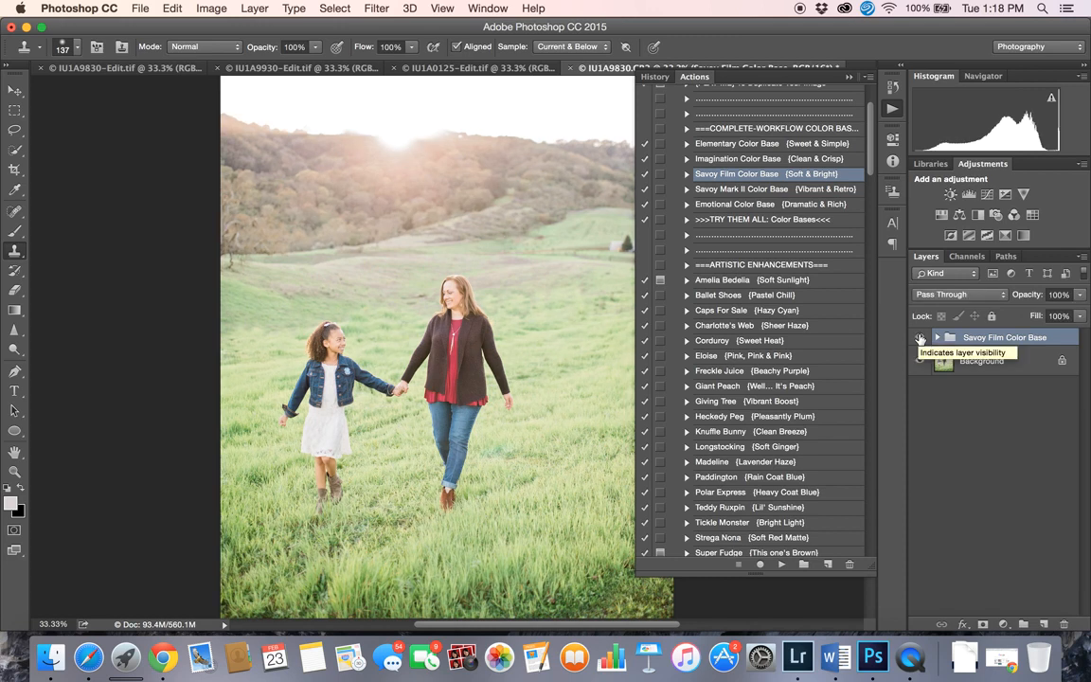
left_click(920, 338)
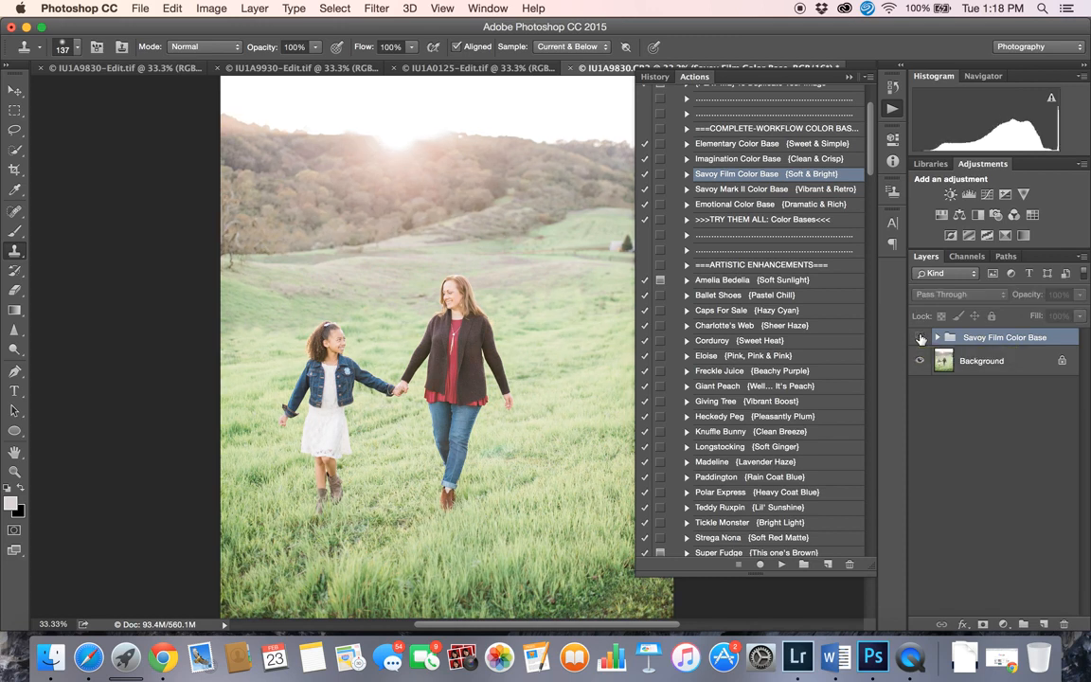
left_click(919, 338)
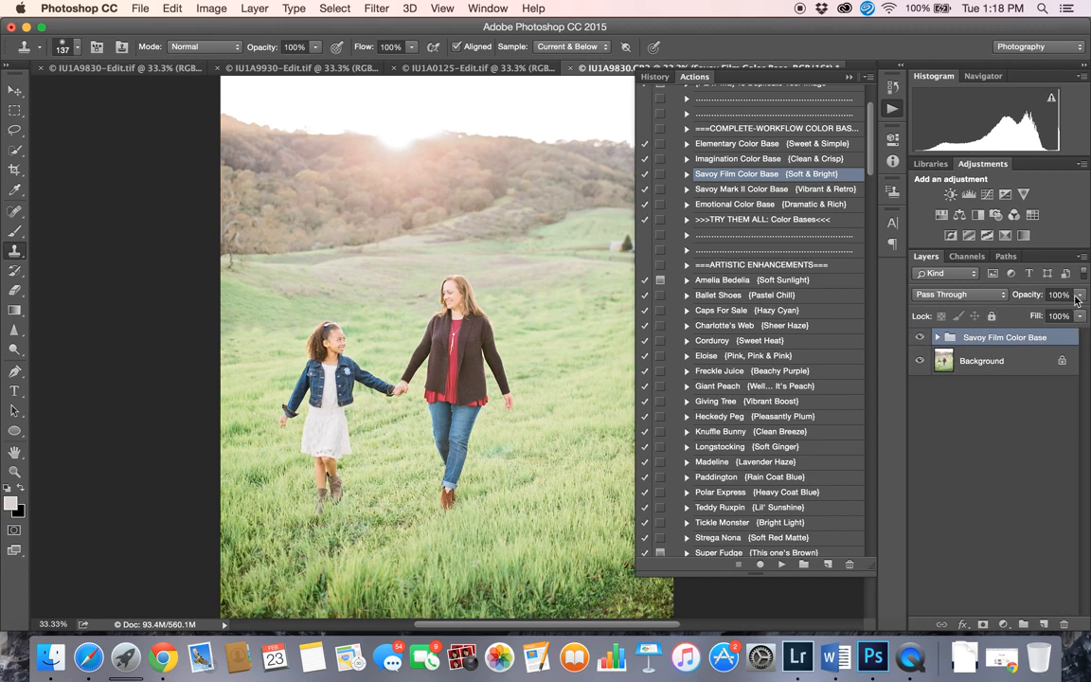
left_click_drag(1077, 297, 1051, 315)
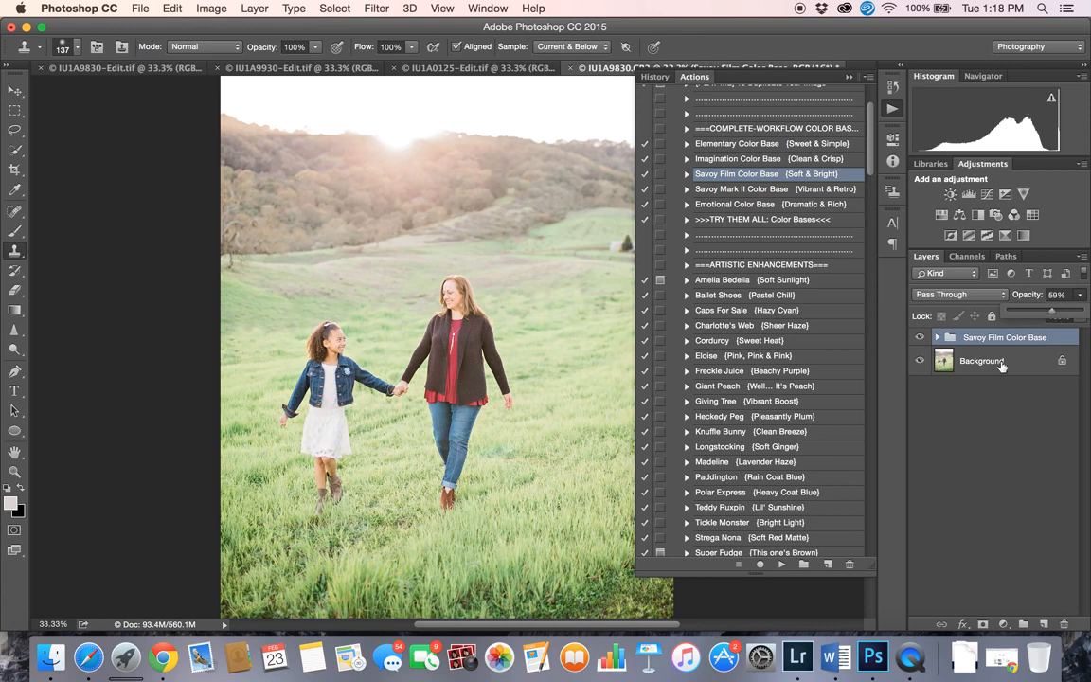
- Run the Ballet Shoes {Pastel Chill} action on the photo
left_click(718, 295)
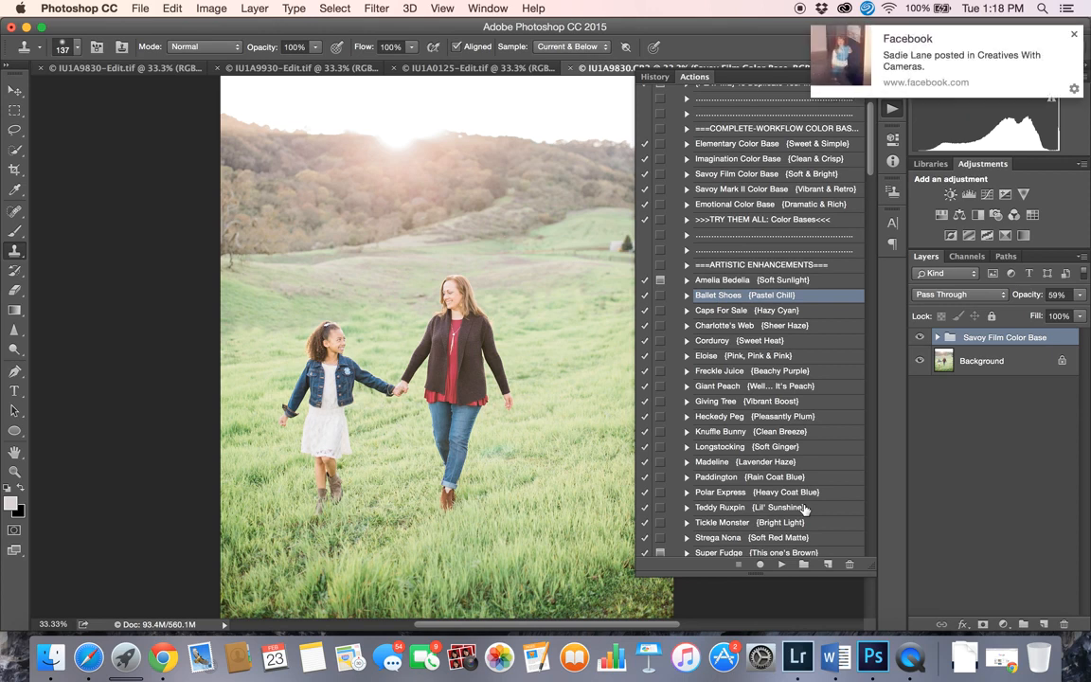
left_click(782, 565)
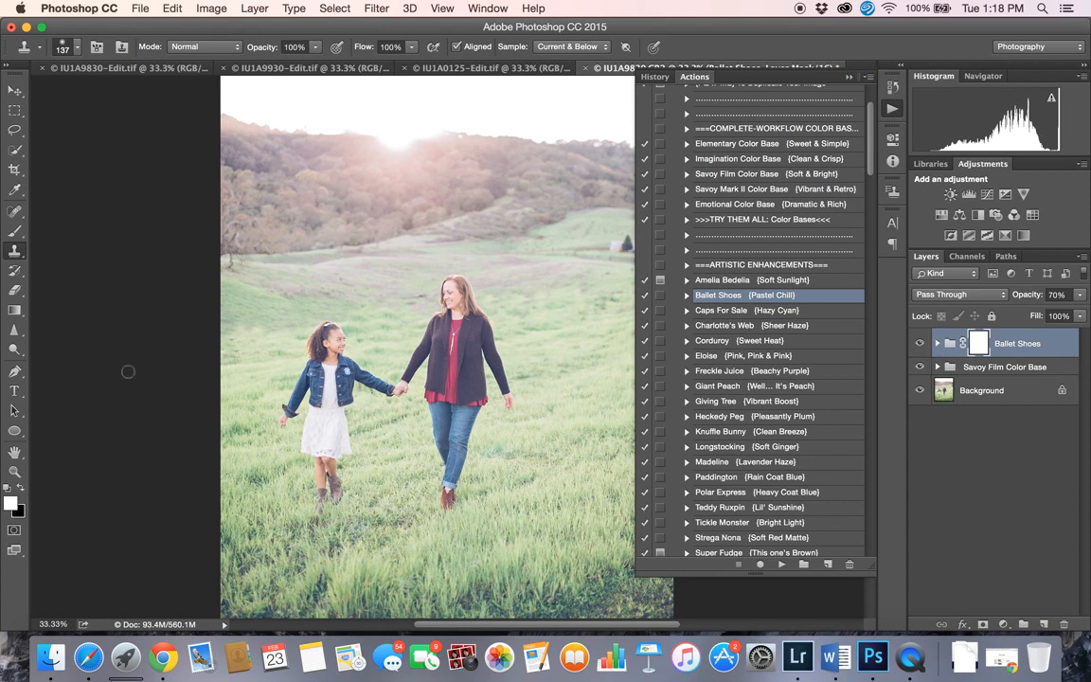
- Mask the Ballet Shoes effect off the girl by painting black on the group's mask with a soft 159 px brush
left_click(23, 488)
left_click(447, 286)
key("super+z")
left_click(14, 230)
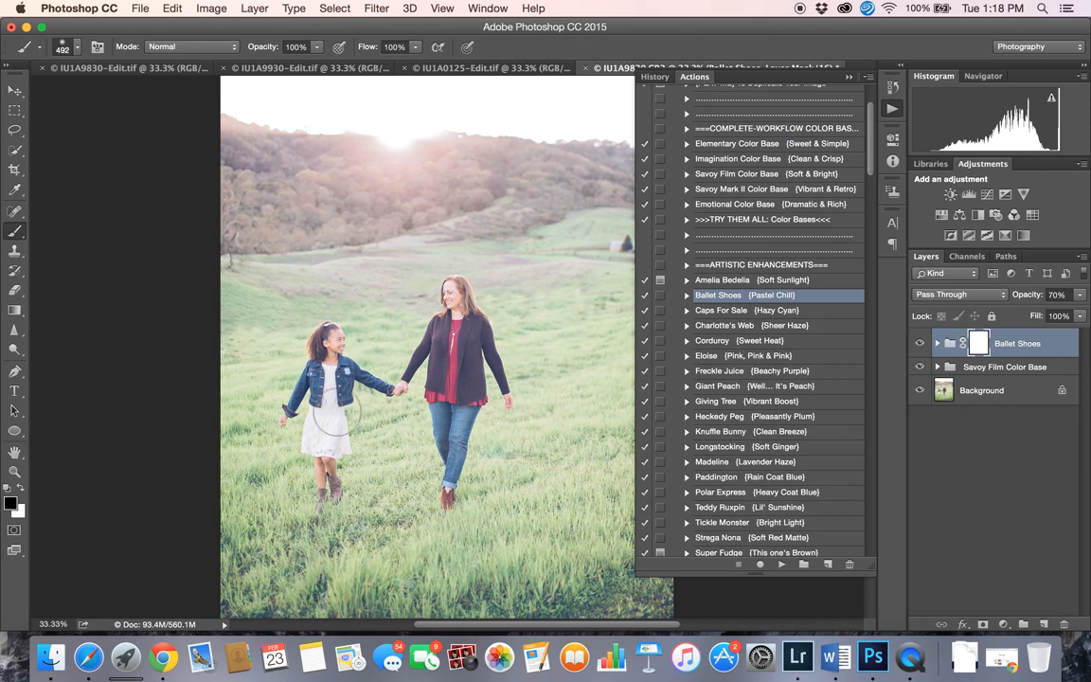
left_click(65, 47)
mouse_move(171, 98)
left_mouse_down()
mouse_move(135, 96)
mouse_move(147, 96)
left_mouse_up()
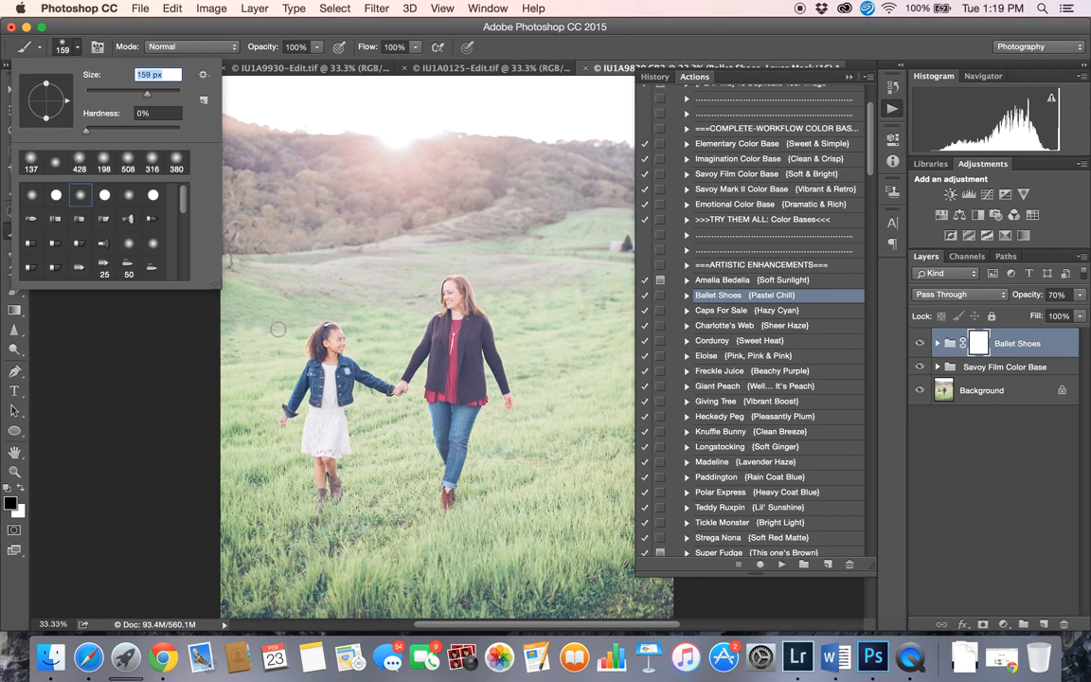
left_click(338, 346)
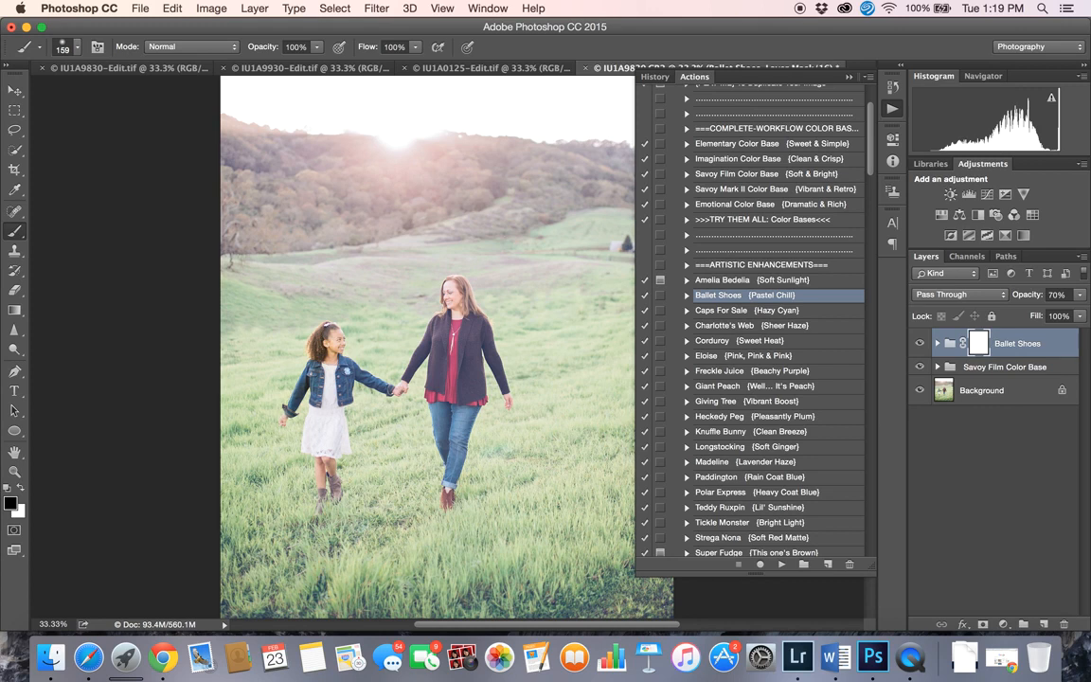
left_click_drag(340, 347, 328, 400)
- Refine the Ballet Shoes mask along the girl's dress with an 84 px soft black brush
key("super+equal")
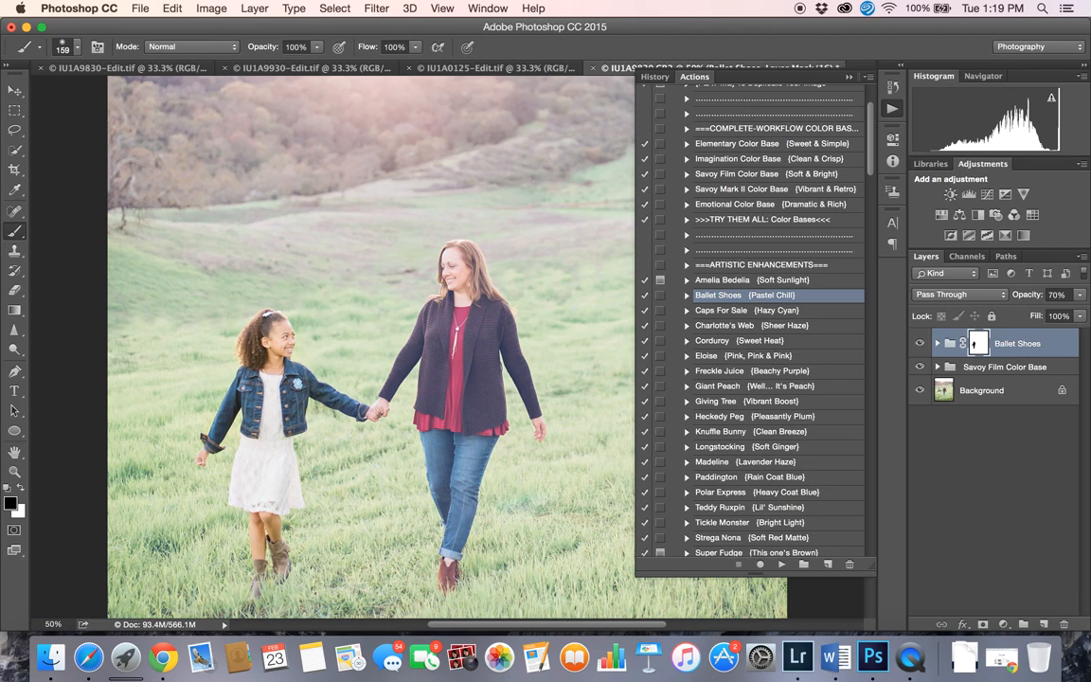
left_click(70, 46)
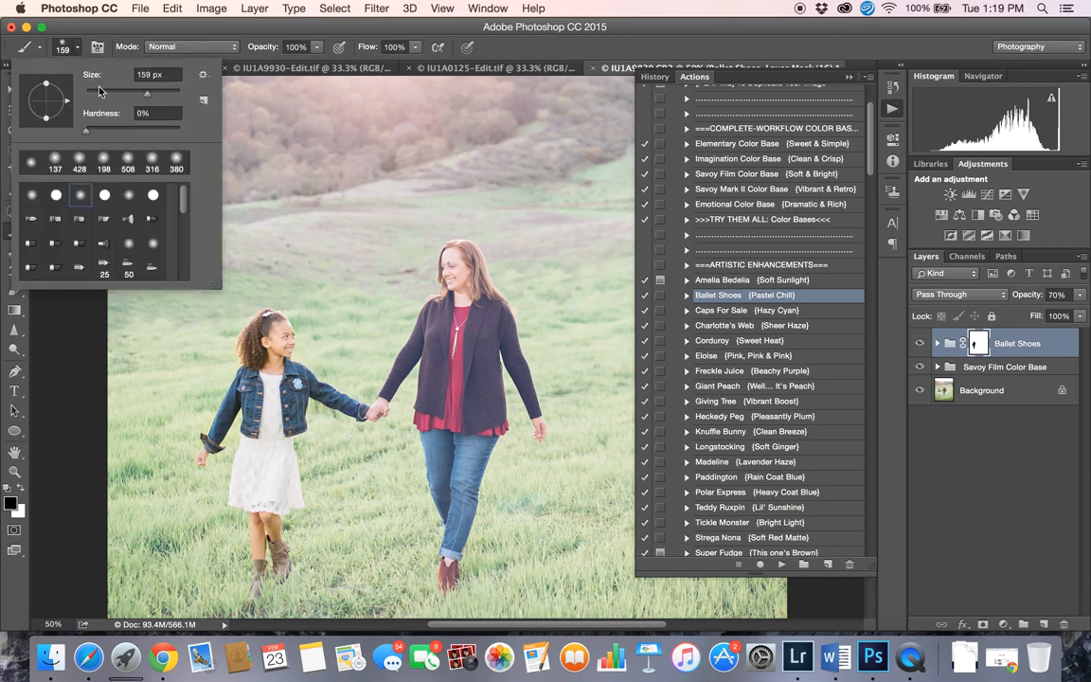
left_click_drag(147, 99, 130, 93)
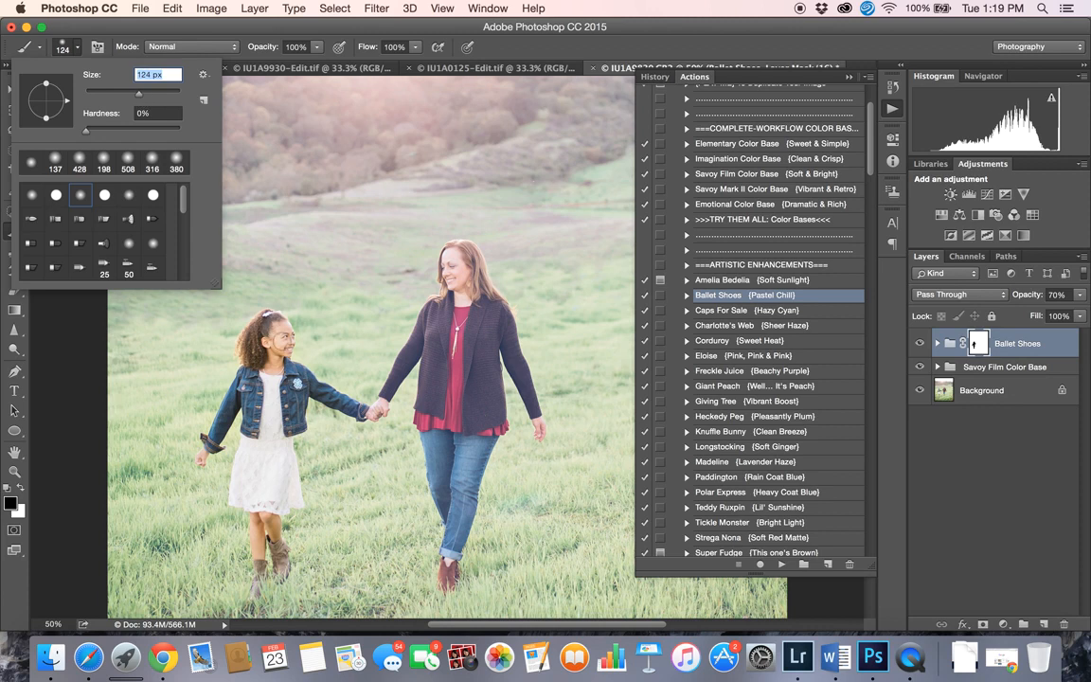
left_click_drag(134, 97, 126, 96)
key("Return")
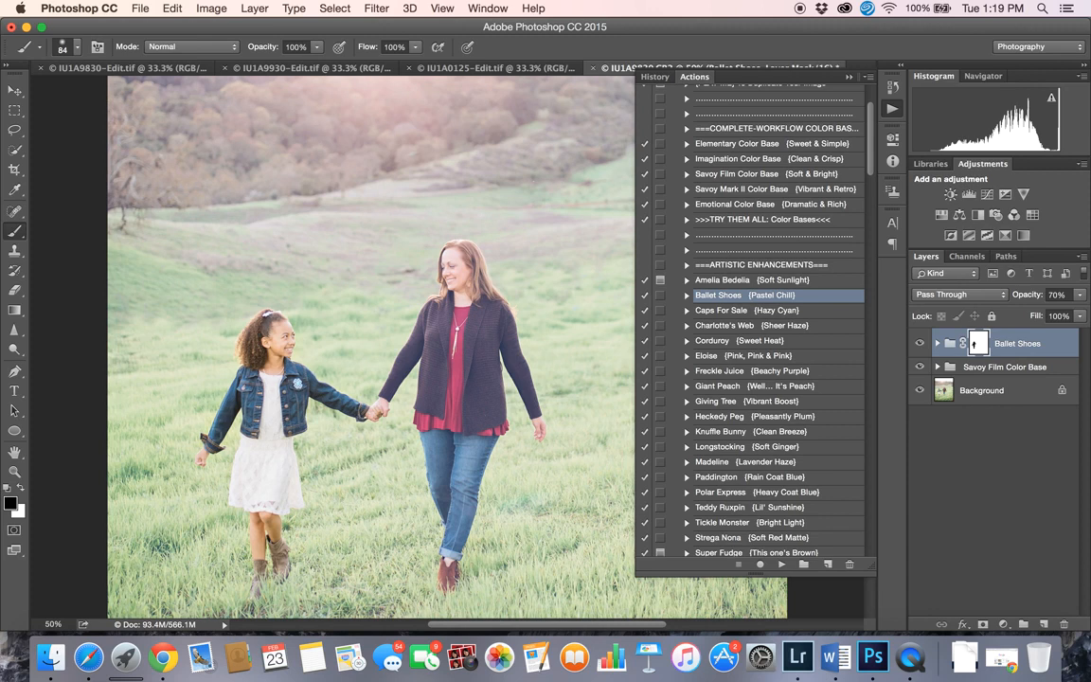
mouse_move(248, 425)
left_mouse_down()
mouse_move(290, 468)
mouse_move(255, 520)
mouse_move(232, 527)
mouse_move(230, 477)
left_mouse_up()
- Mask the Ballet Shoes effect off the woman with a 118 px soft black brush
left_click(78, 48)
left_click_drag(124, 93, 138, 94)
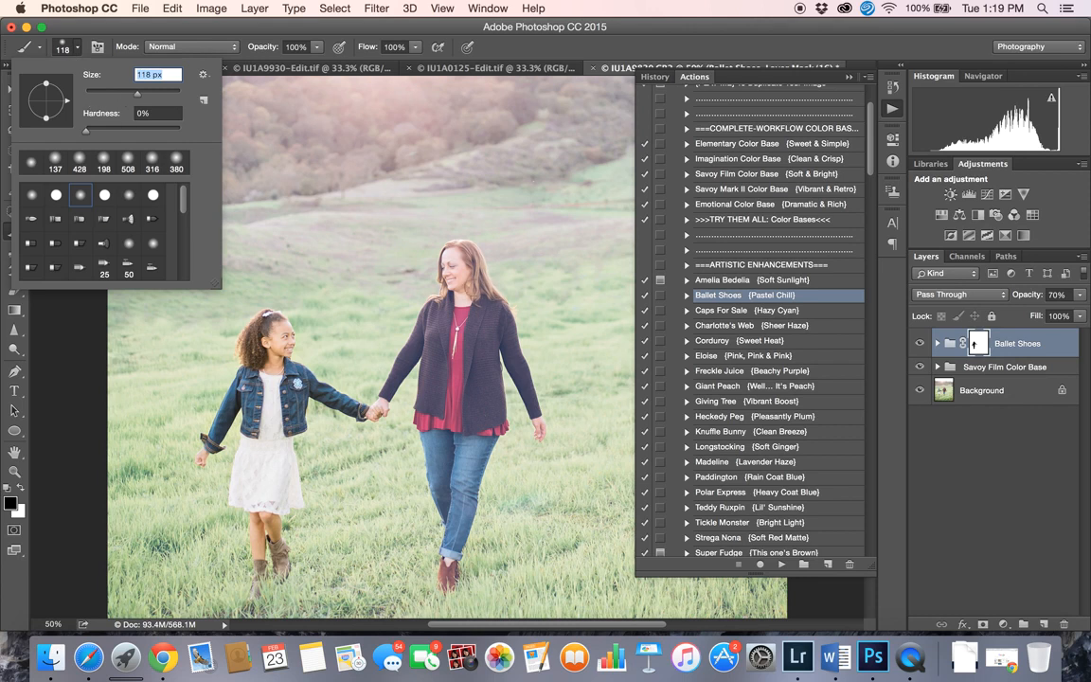
left_click(453, 267)
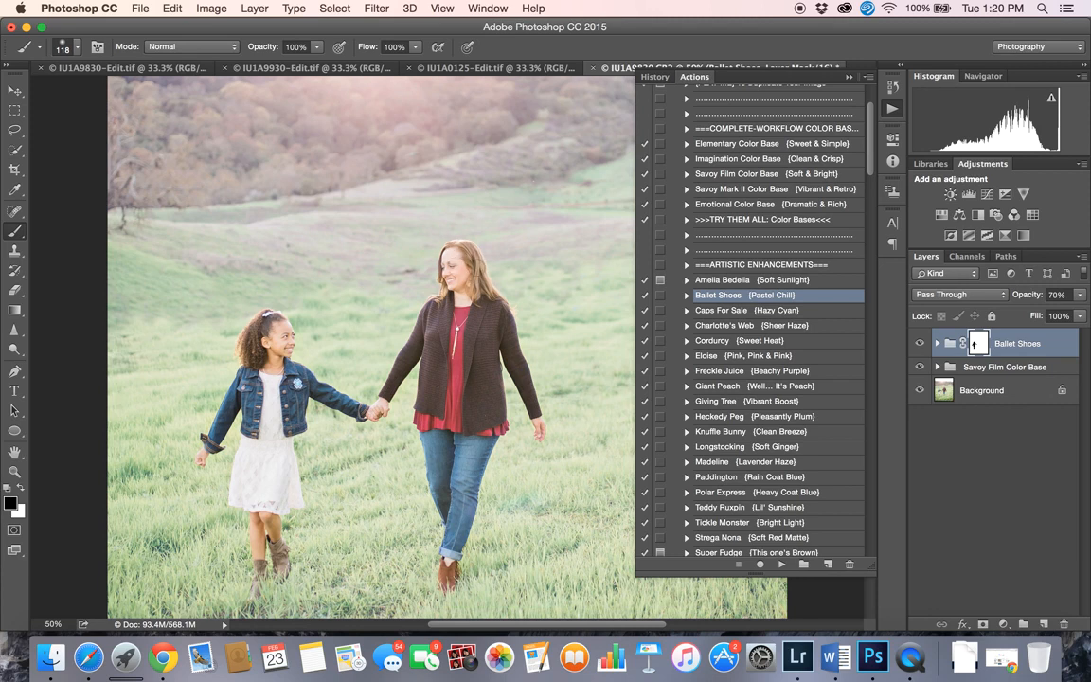
left_click_drag(422, 326, 402, 296)
- Try different opacities for the Ballet Shoes group and set it to 52%
left_click(1079, 295)
left_click_drag(1061, 317, 1088, 315)
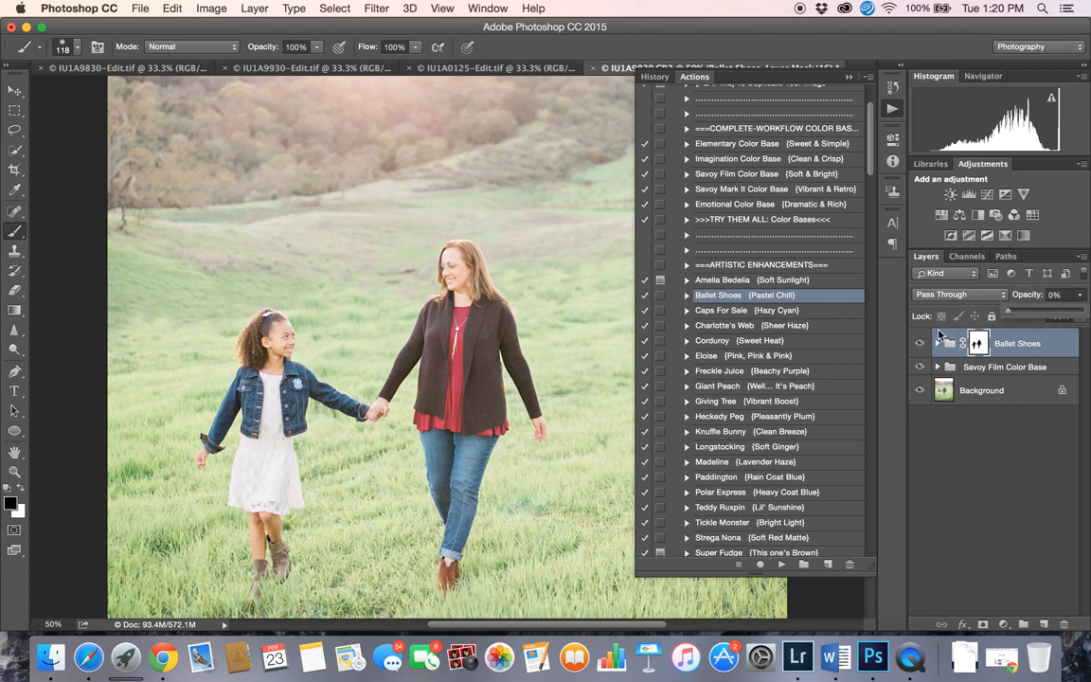
left_click_drag(1088, 327, 1046, 328)
left_click_drag(1049, 327, 1045, 326)
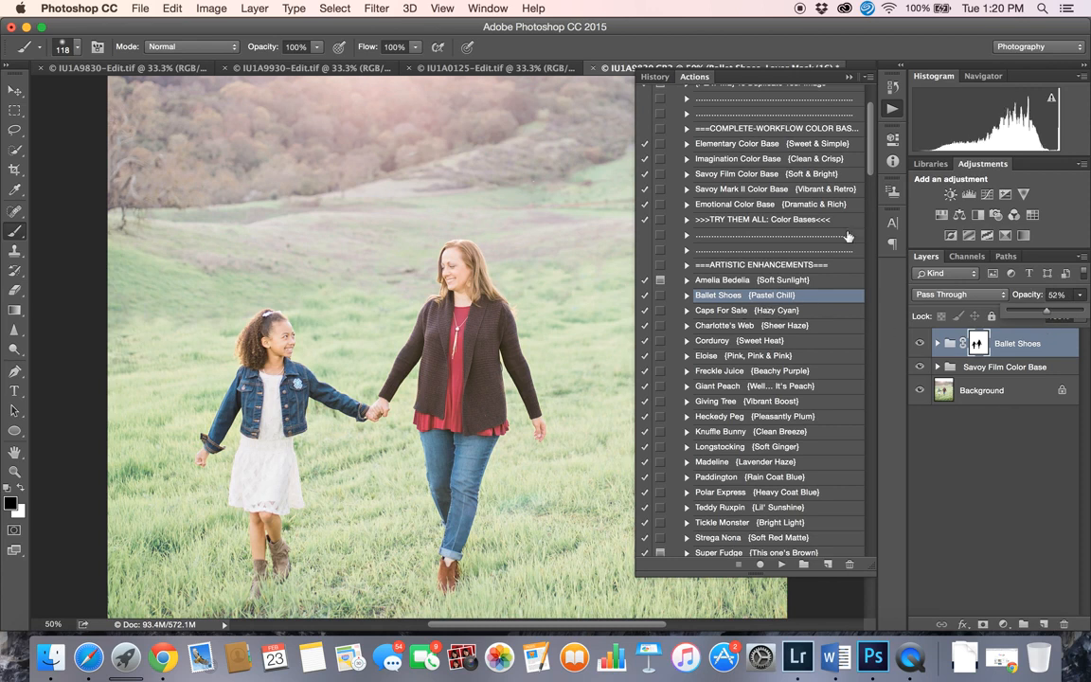
- Find the Teddy Ruxpin {Lil' Sunshine} action among the artistic enhancements and run it on the photo
left_click_drag(871, 173, 871, 178)
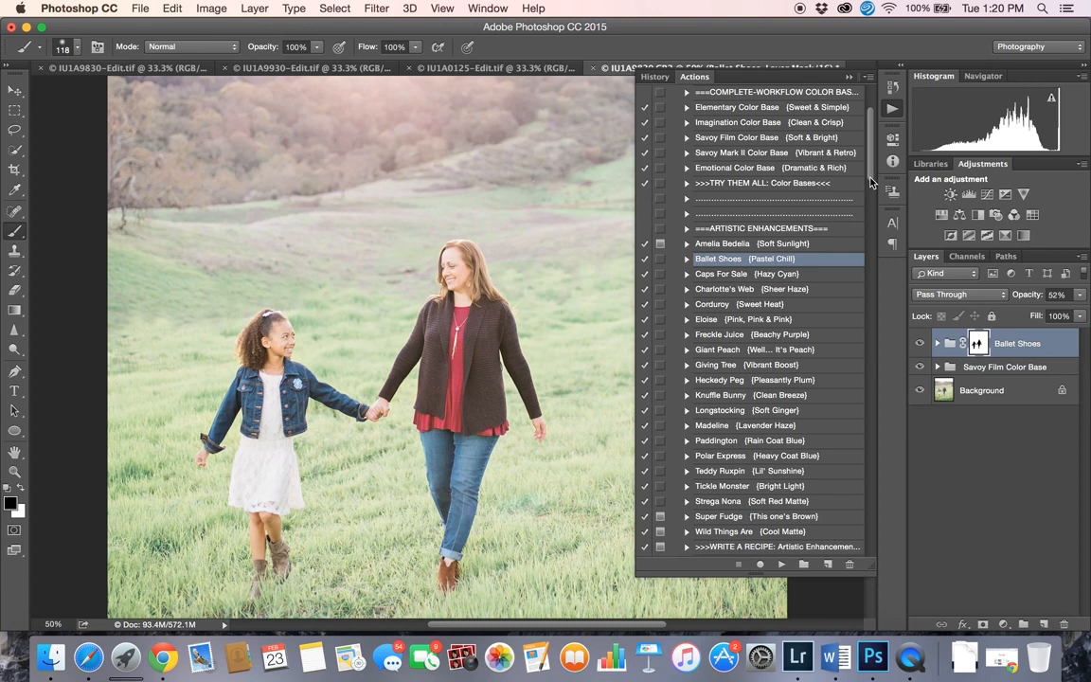
key("super+minus")
key("super+minus")
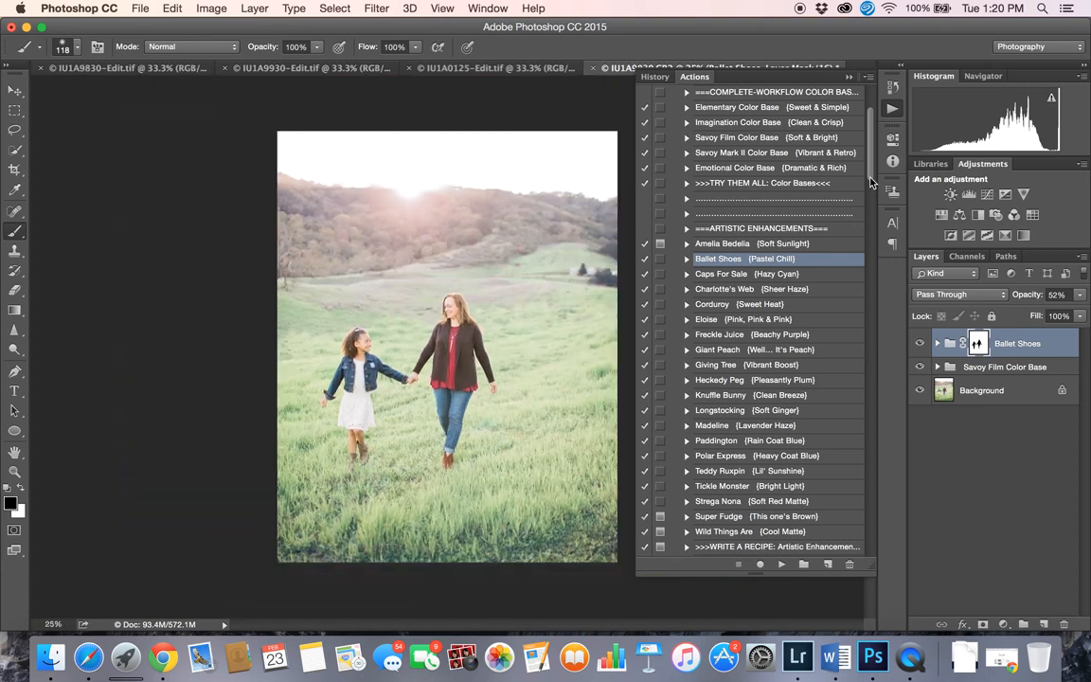
key("super+equal")
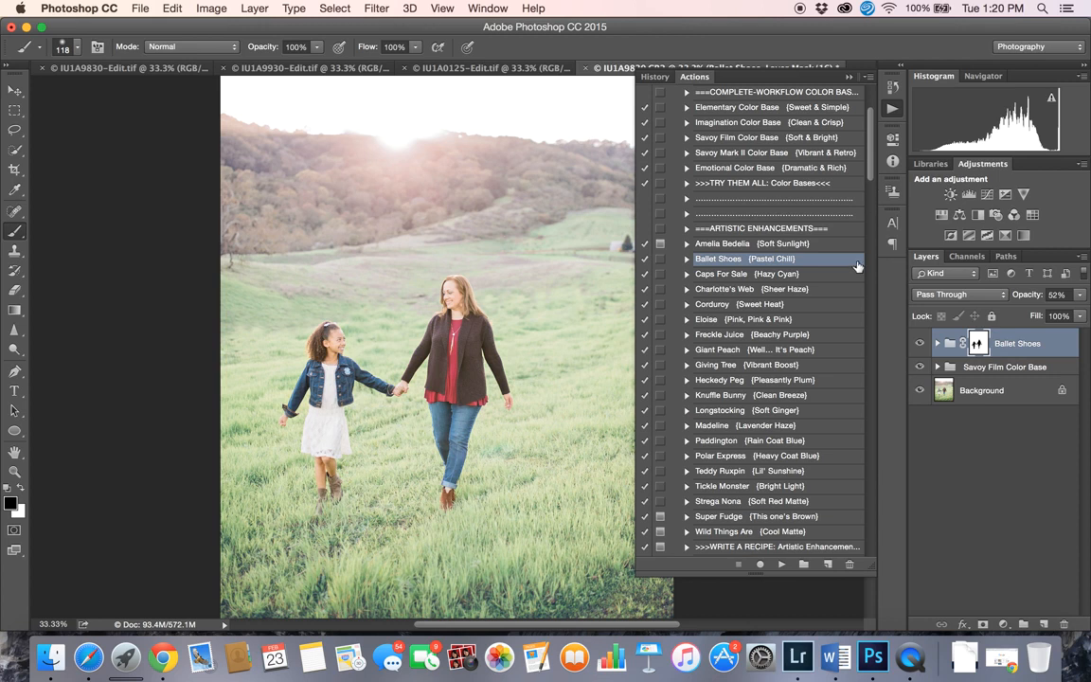
scroll(753, 486, "down", 2)
scroll(752, 486, "down", 4)
scroll(749, 486, "up", 3)
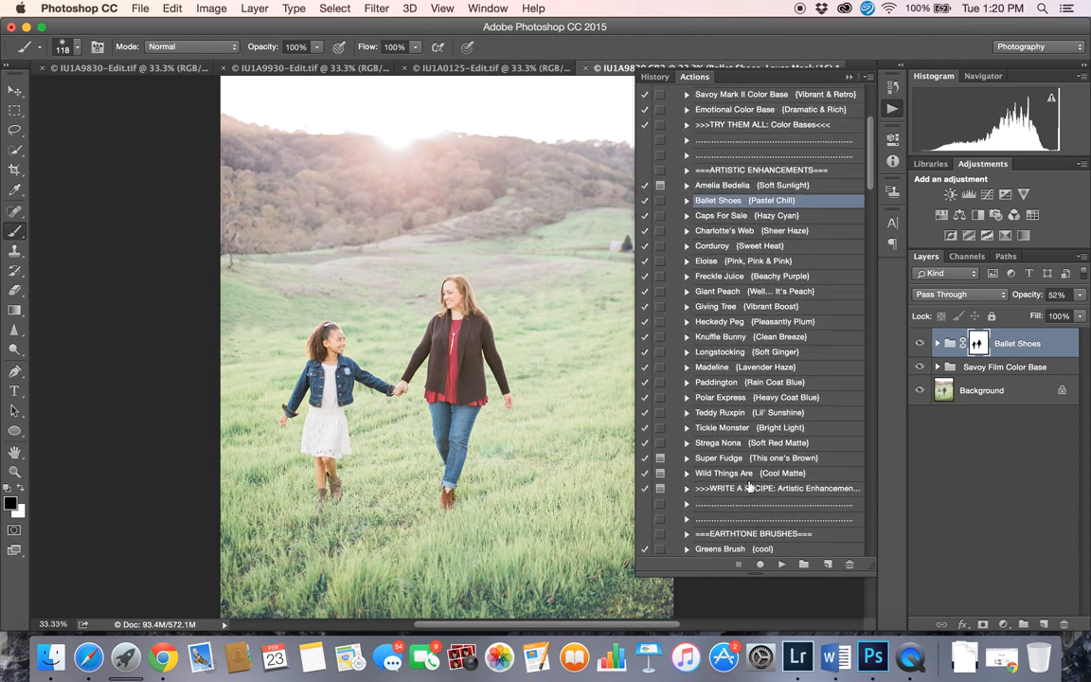
left_click(727, 413)
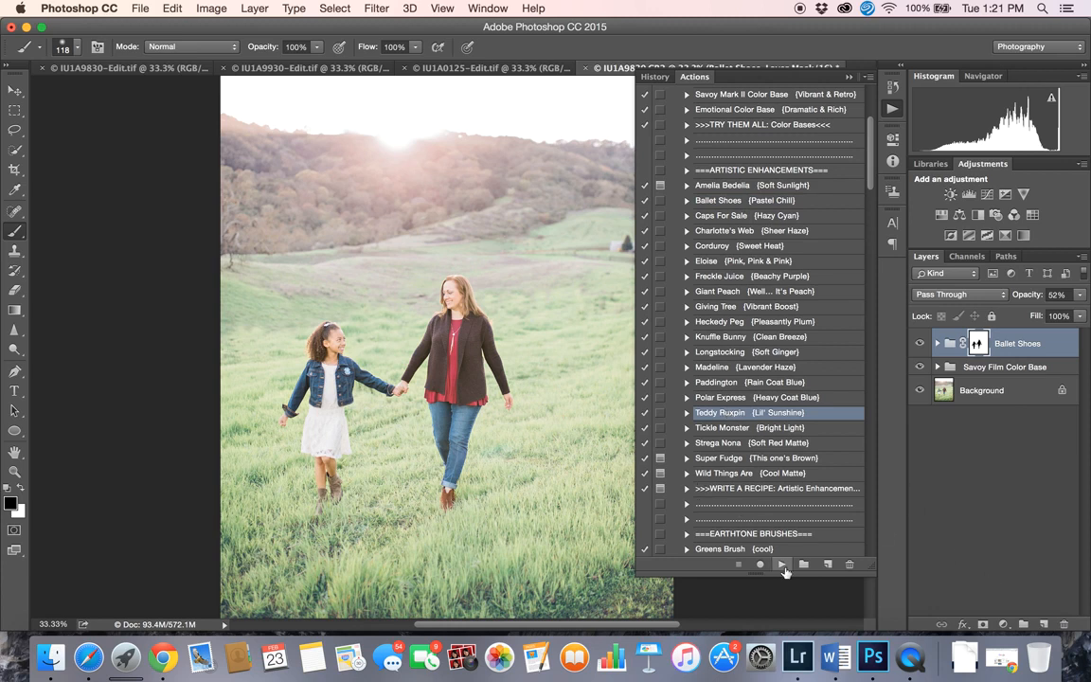
left_click(780, 566)
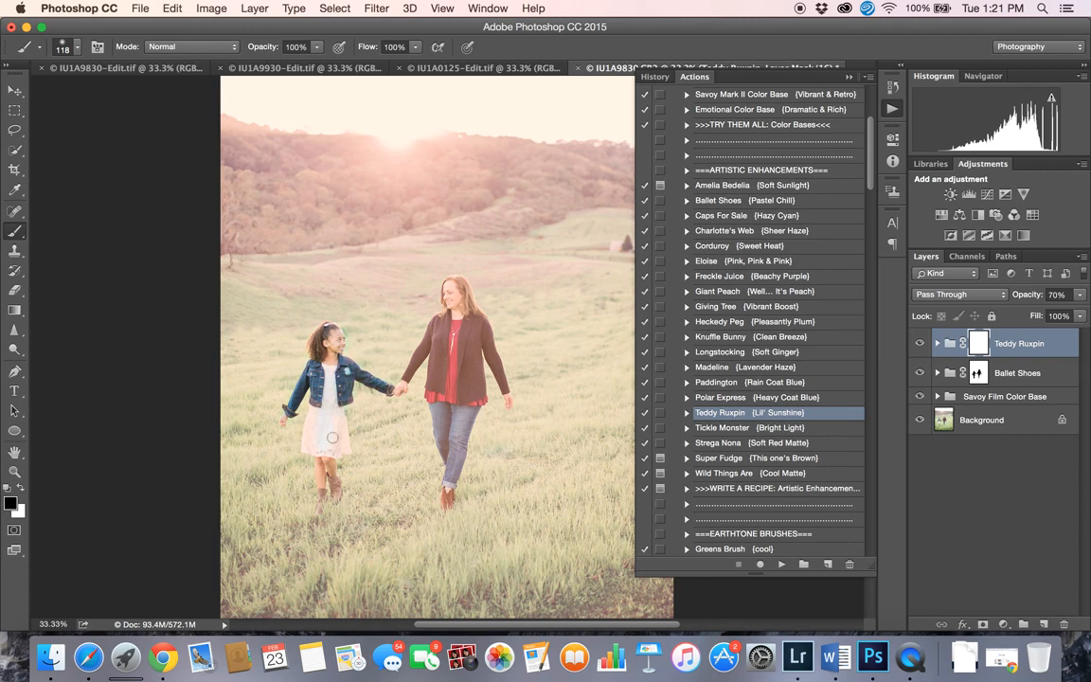
- Paint black on the Teddy Ruxpin group's mask over the girl and the woman to remove the warm tint from them
left_click_drag(331, 477, 325, 500)
left_click_drag(320, 445, 313, 409)
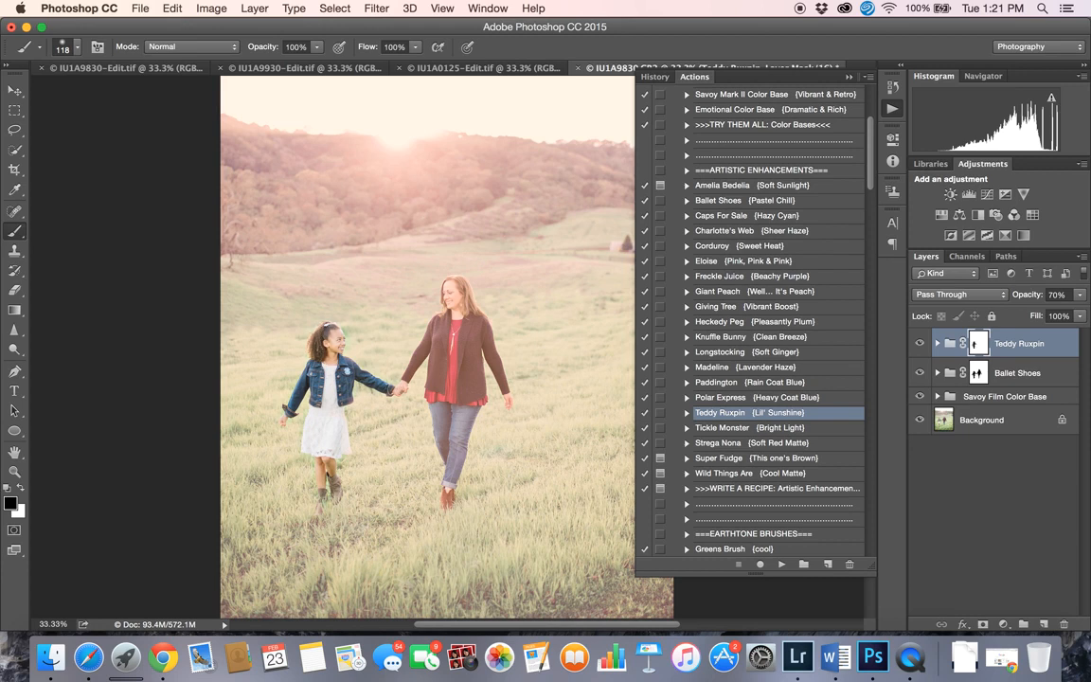
left_click_drag(412, 370, 444, 309)
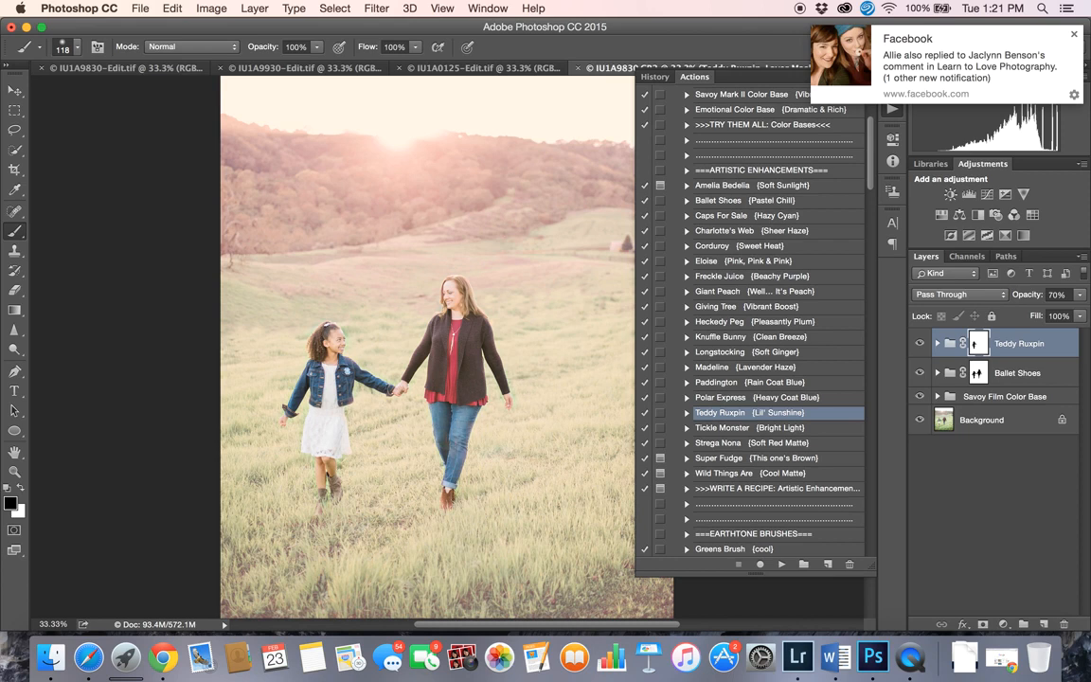
left_click_drag(456, 394, 455, 380)
- Set the Teddy Ruxpin group's opacity to 31% and compare the photo with and without the group
left_click(1079, 295)
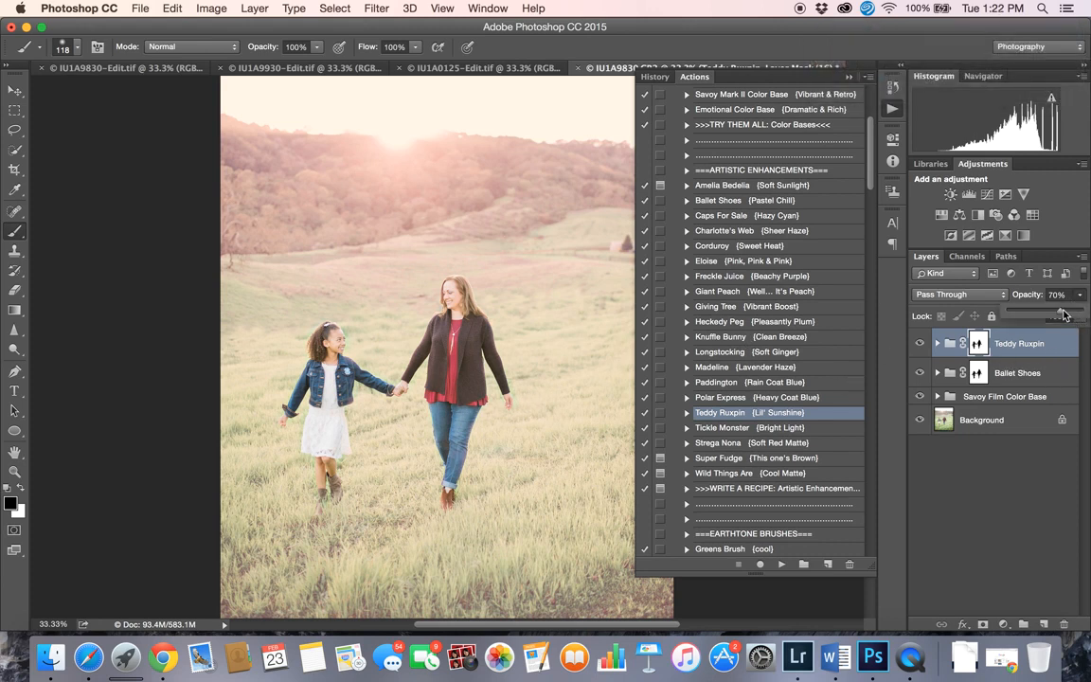
left_click_drag(1063, 314, 1034, 315)
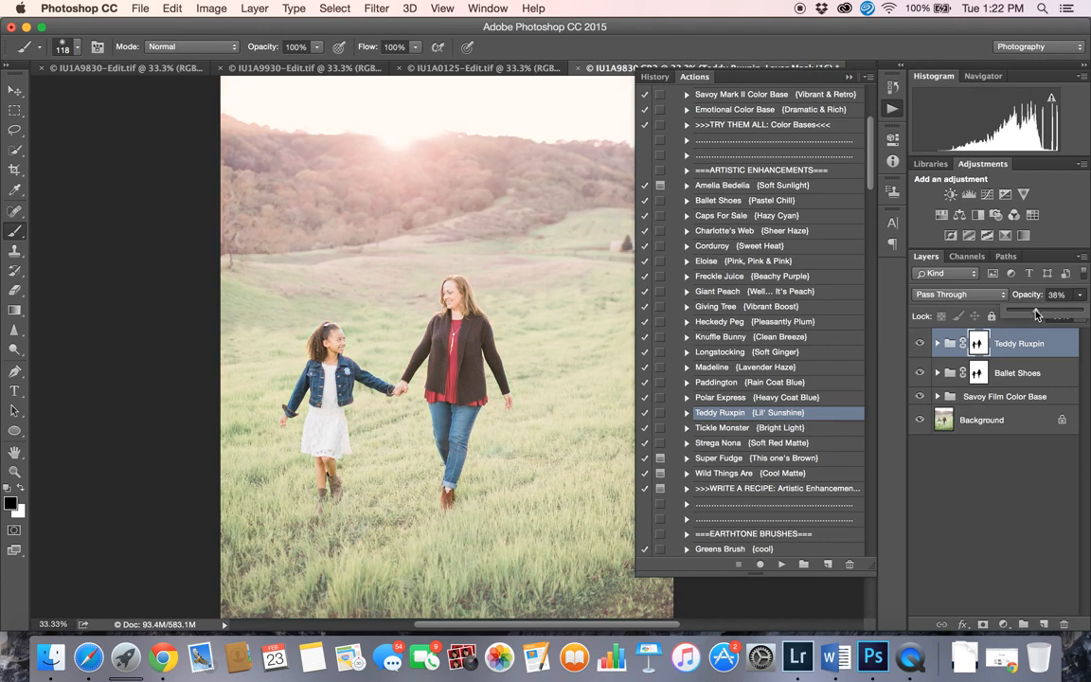
mouse_move(1035, 315)
left_mouse_down()
mouse_move(1048, 316)
mouse_move(1032, 316)
left_mouse_up()
left_click(919, 343)
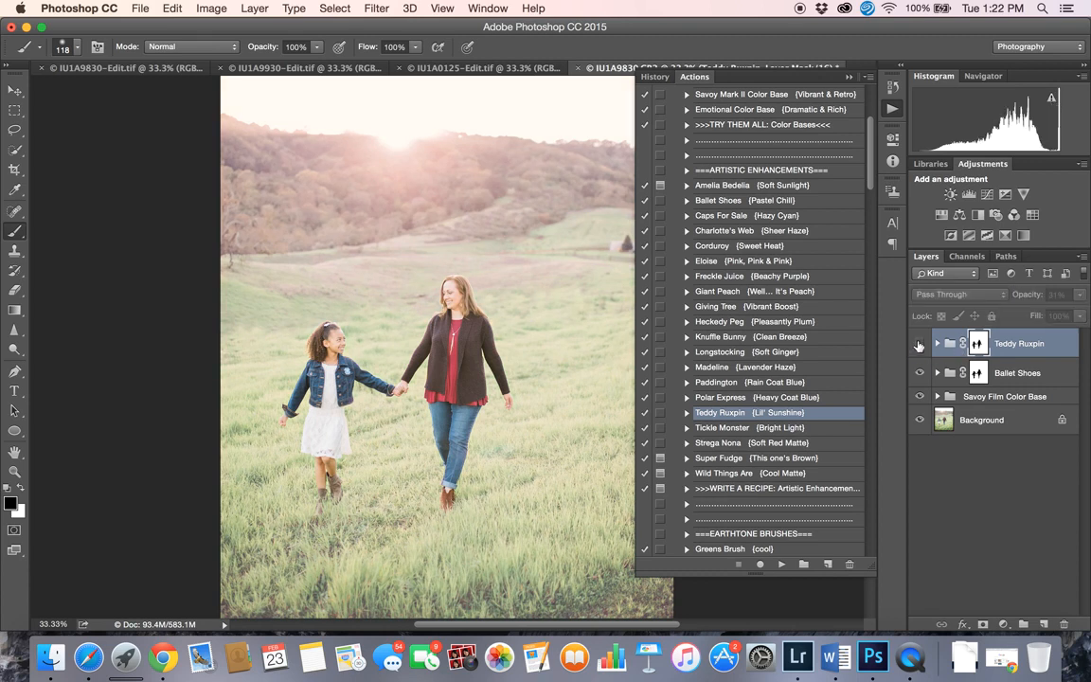
left_click(919, 343)
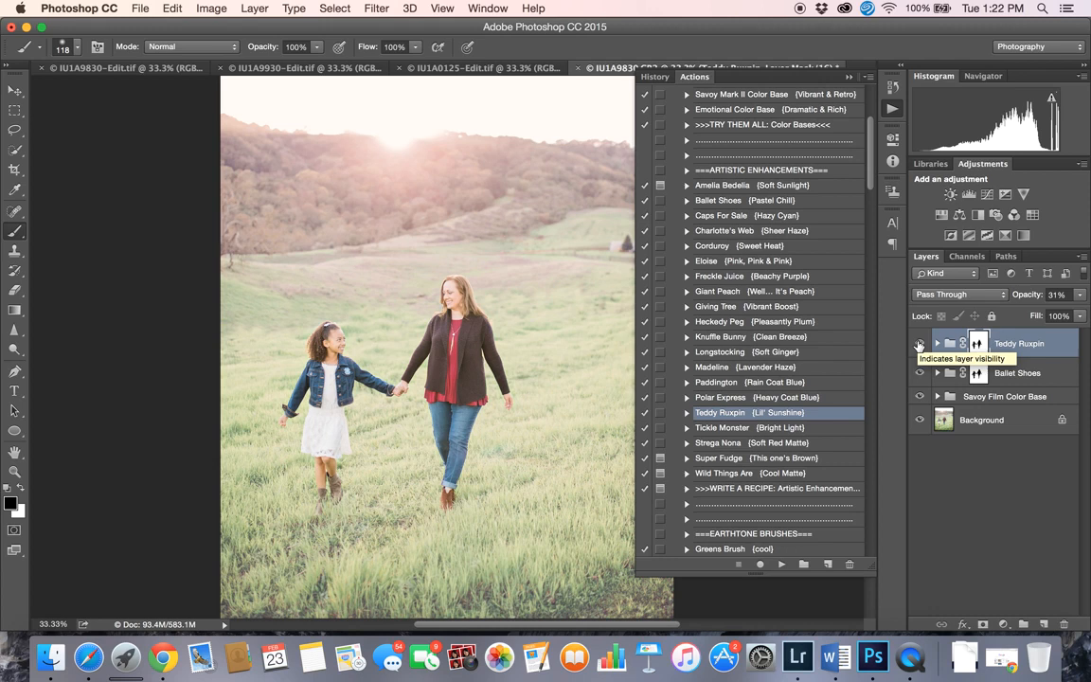
- Flatten the image into the Background layer, discarding the hidden layers
left_click(997, 421)
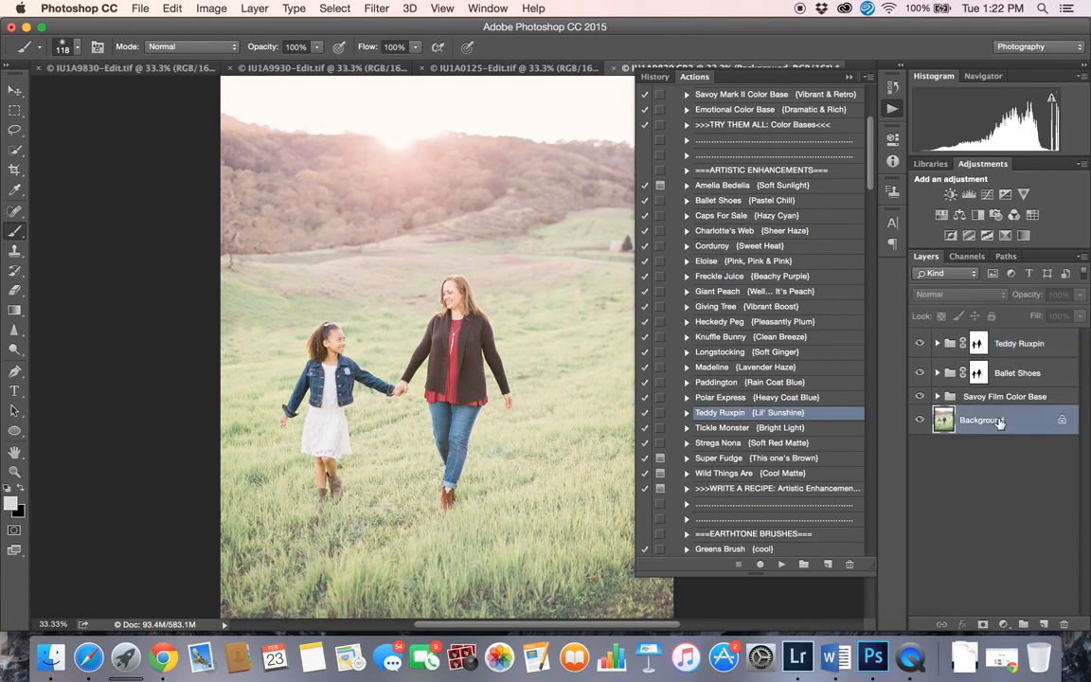
right_click(997, 422)
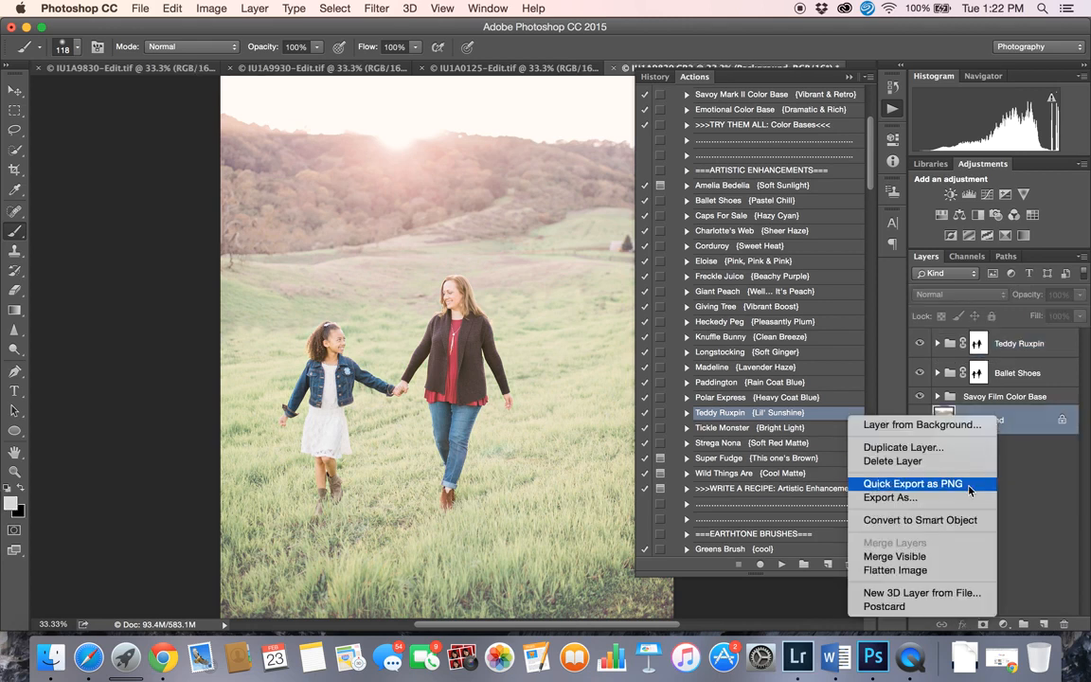
left_click(937, 570)
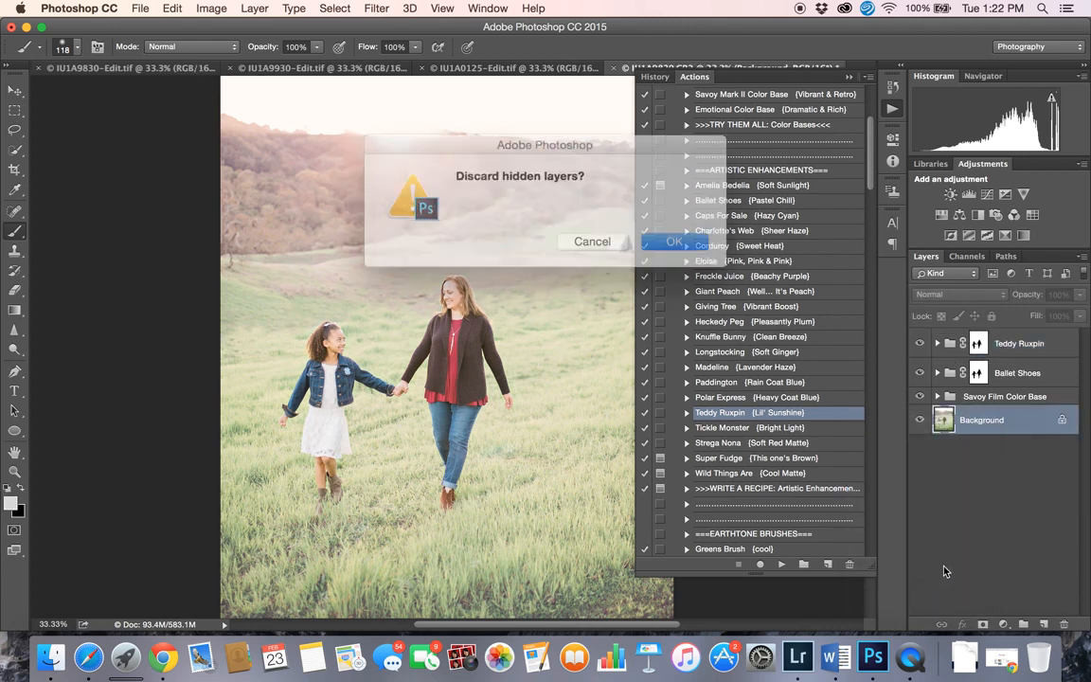
left_click(655, 238)
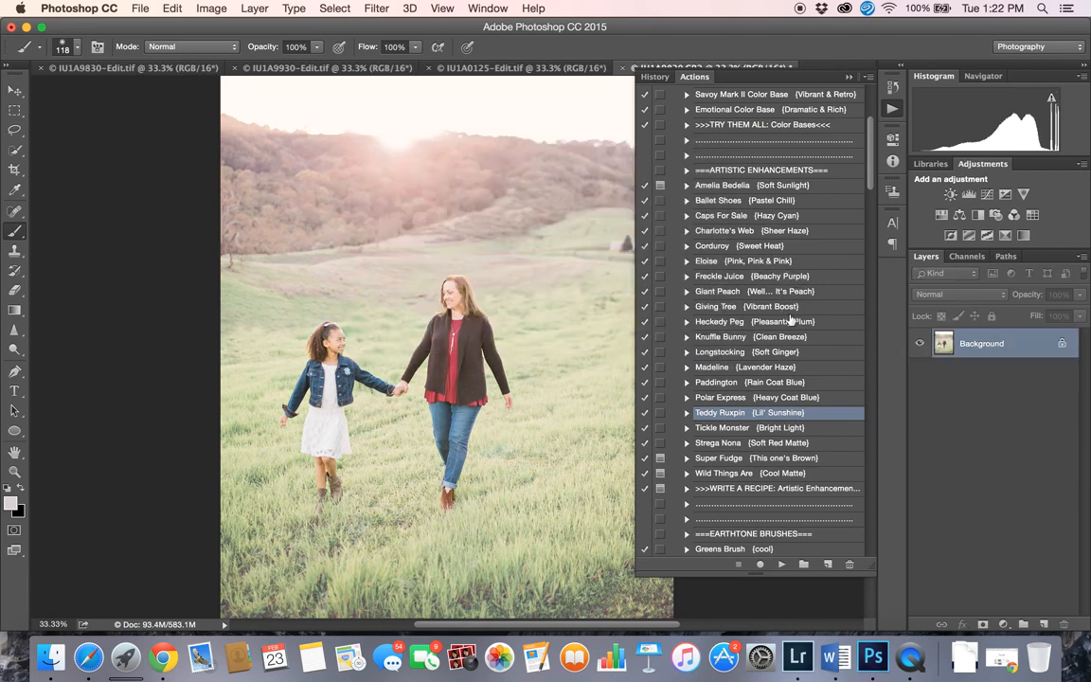
- Find the VIVID: Pumpkin action in the moveable color set and run it on the flattened photo
scroll(774, 328, "down", 15)
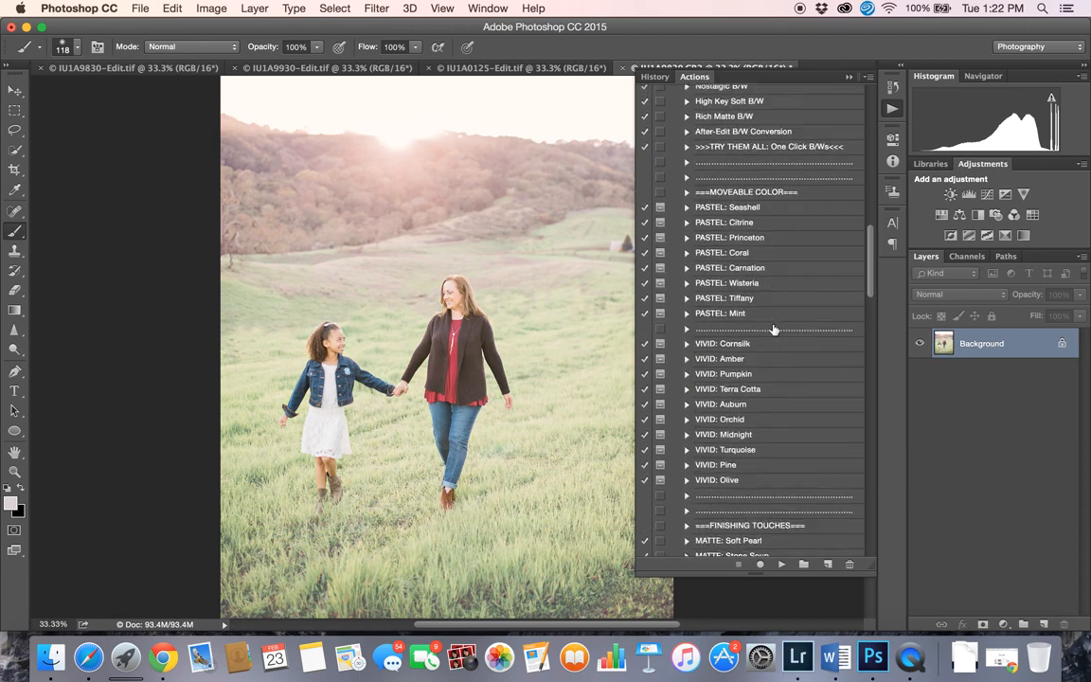
scroll(773, 329, "up", 10)
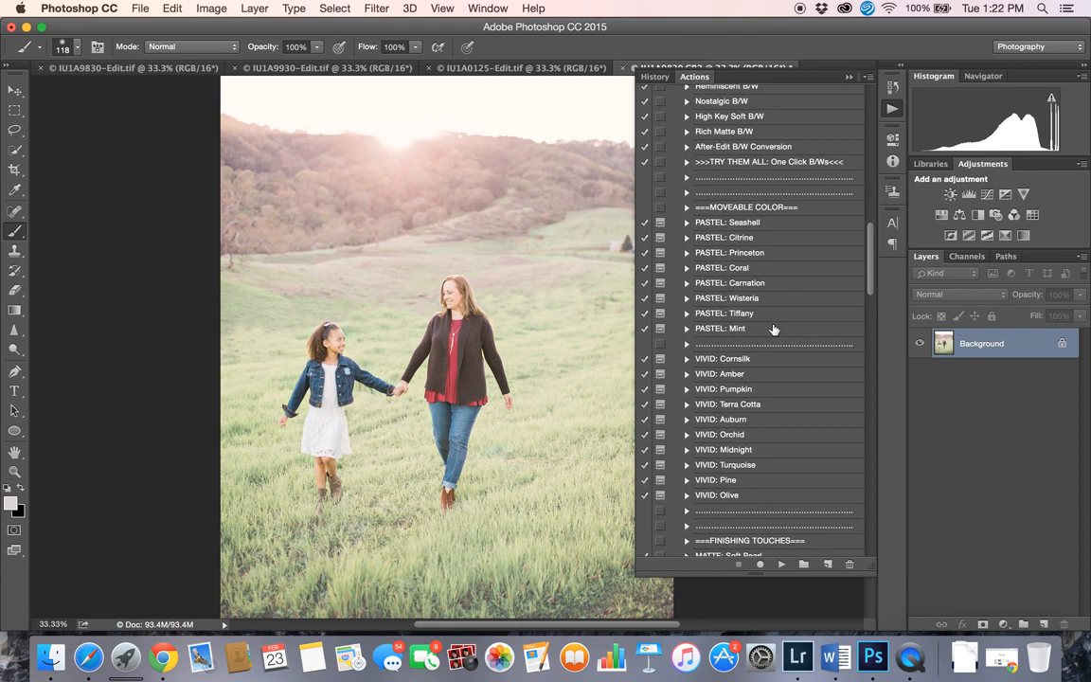
scroll(773, 329, "down", 4)
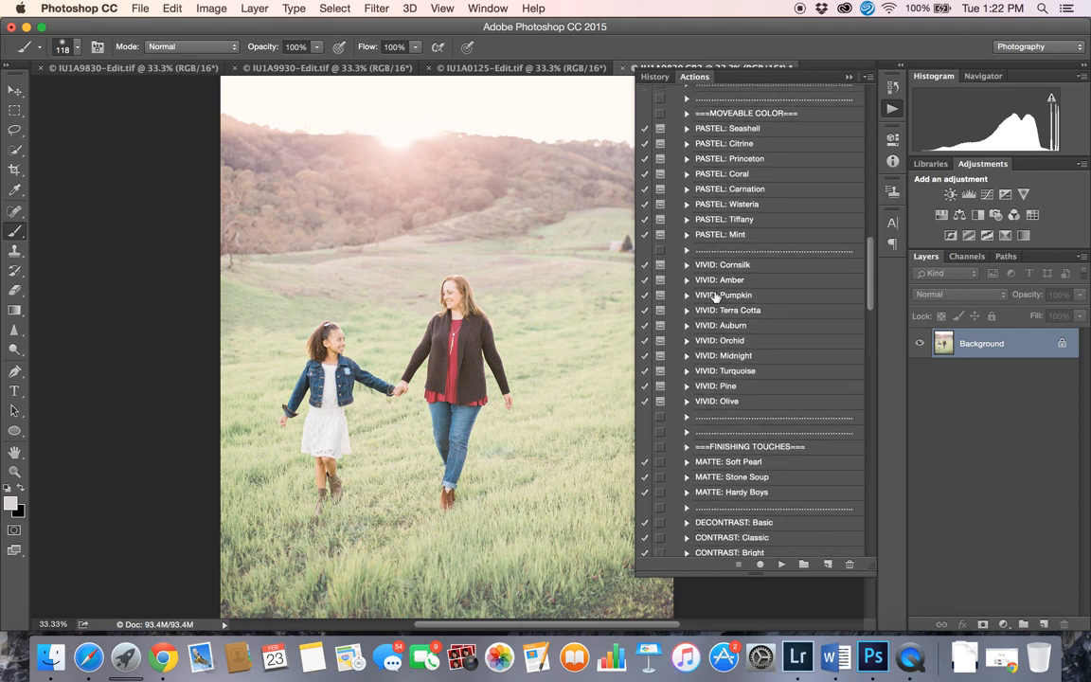
left_click(715, 296)
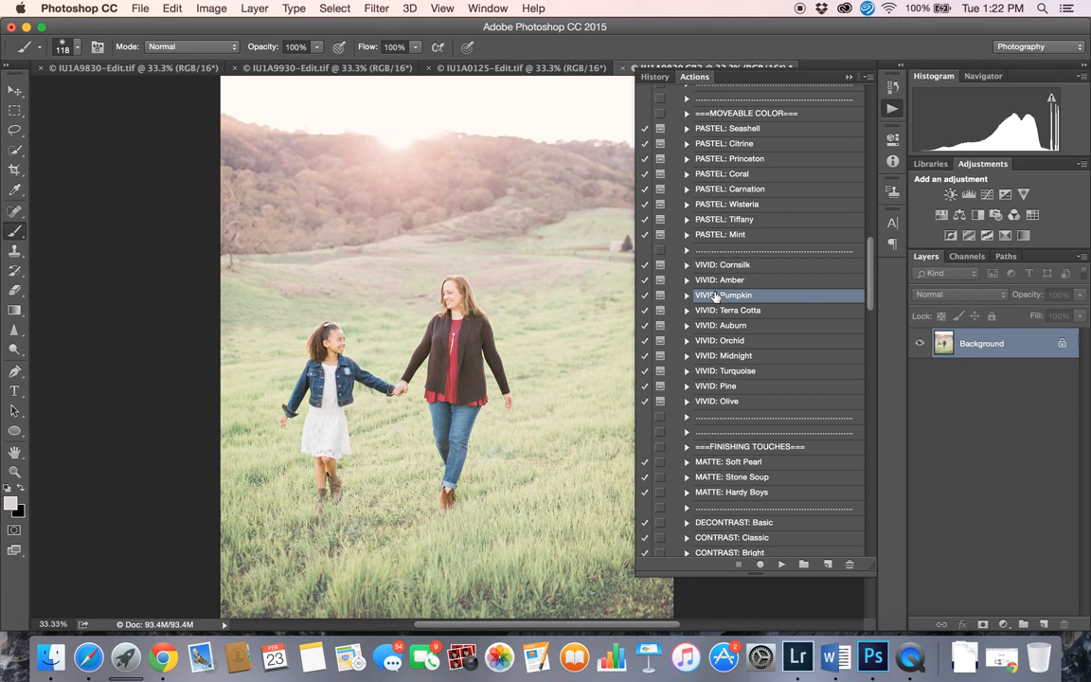
left_click(781, 563)
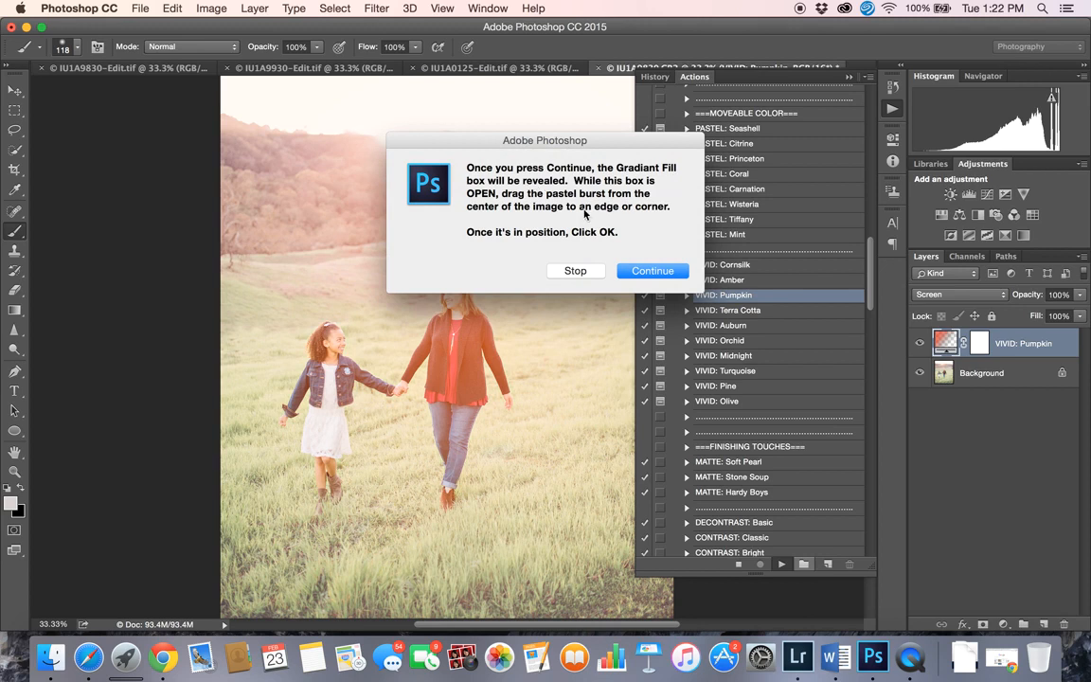
- Move the radial pumpkin gradient up over the sun and hills, away from the subjects, and apply the Gradient Fill
left_click(653, 272)
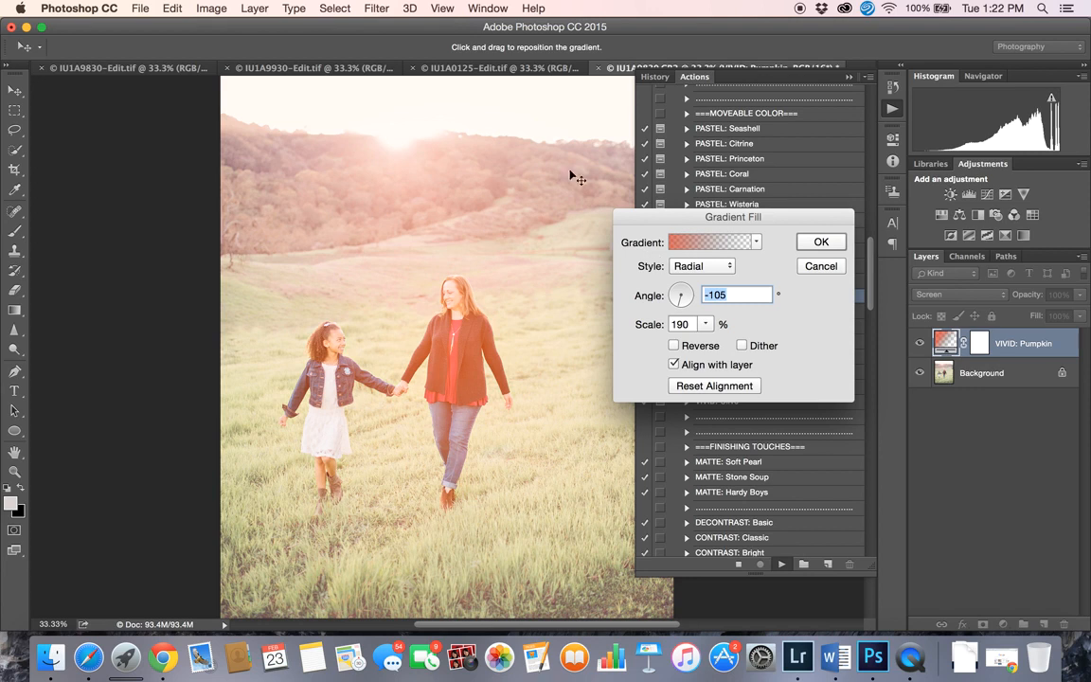
left_click_drag(423, 263, 410, 343)
left_click_drag(348, 248, 402, 82)
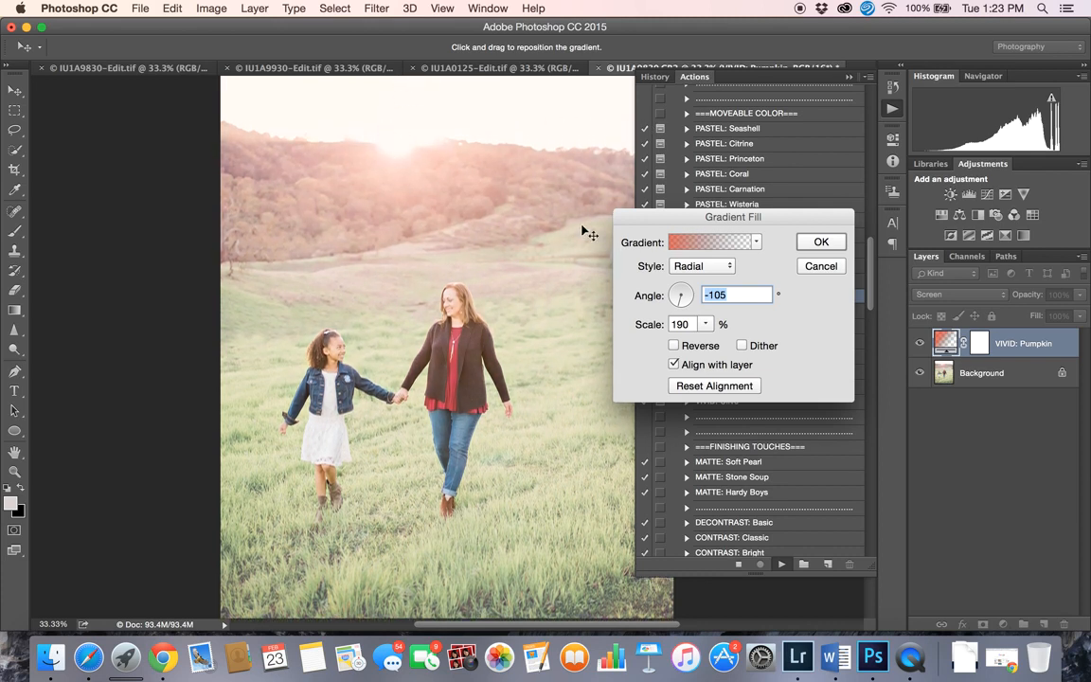
left_click(820, 242)
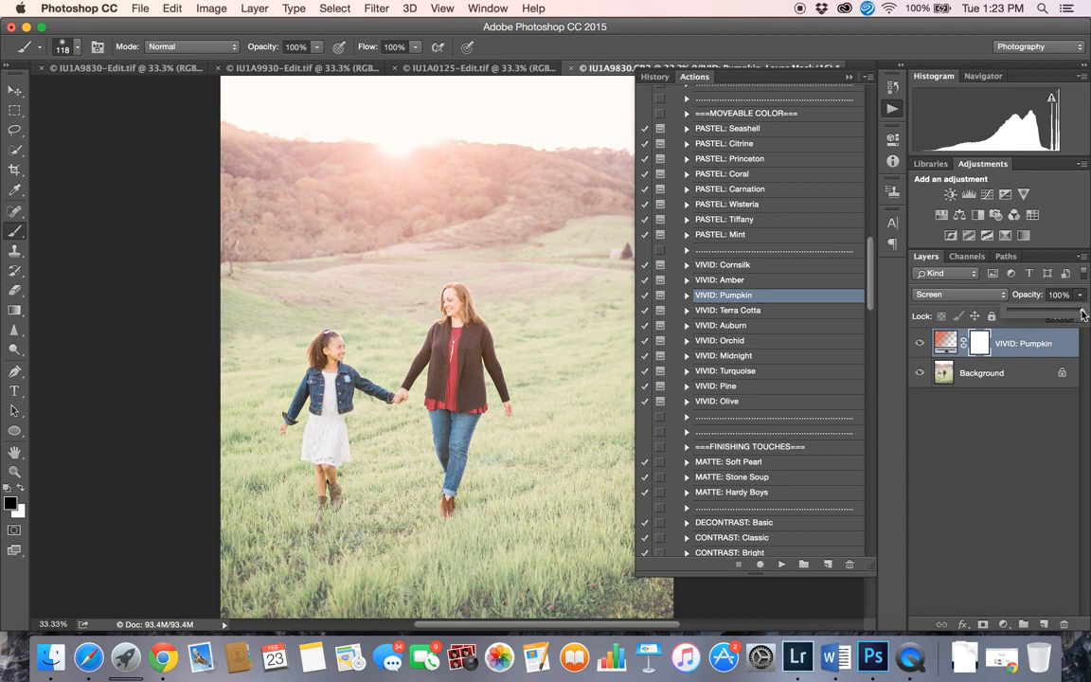
- Lower the VIVID: Pumpkin layer's opacity to 38% and compare the photo with and without the layer
mouse_move(1080, 313)
left_mouse_down()
mouse_move(1005, 318)
mouse_move(1074, 316)
left_mouse_up()
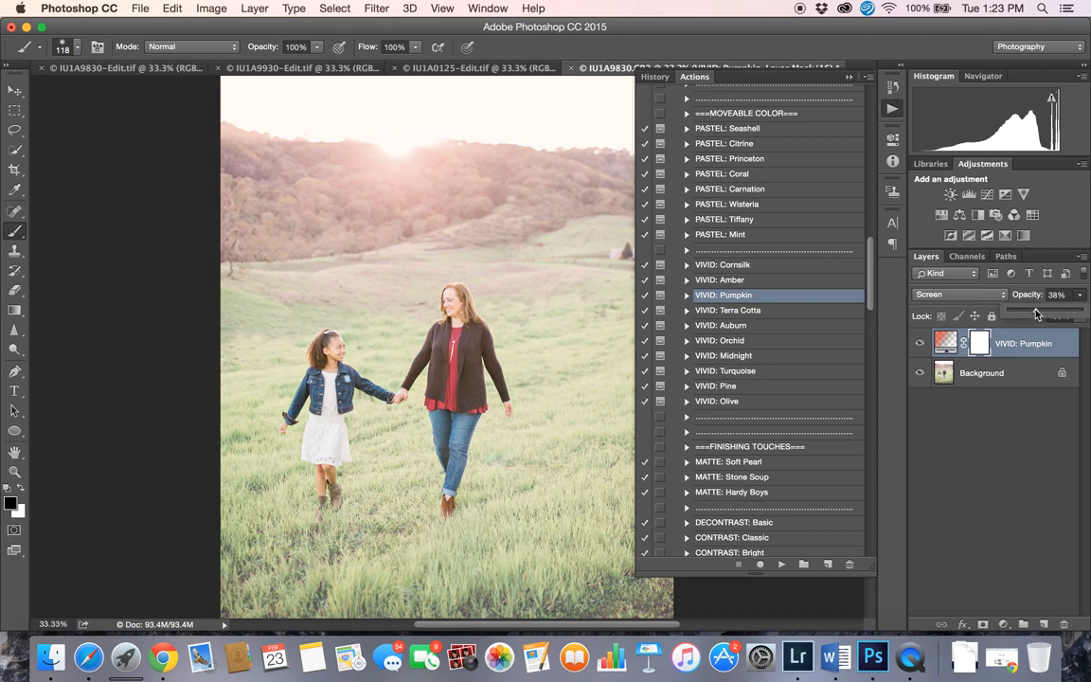
left_click(919, 343)
left_click(919, 344)
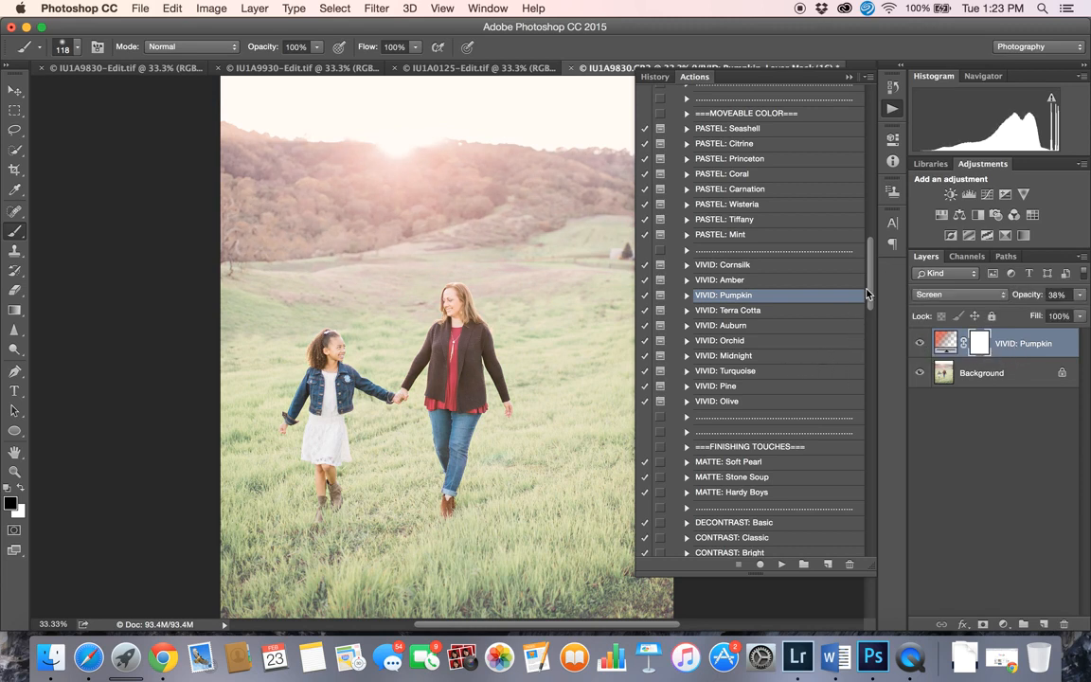
- Look through the finishing-touch actions and the Dare to Dream workflow set for a background blur action
left_click_drag(872, 289, 876, 360)
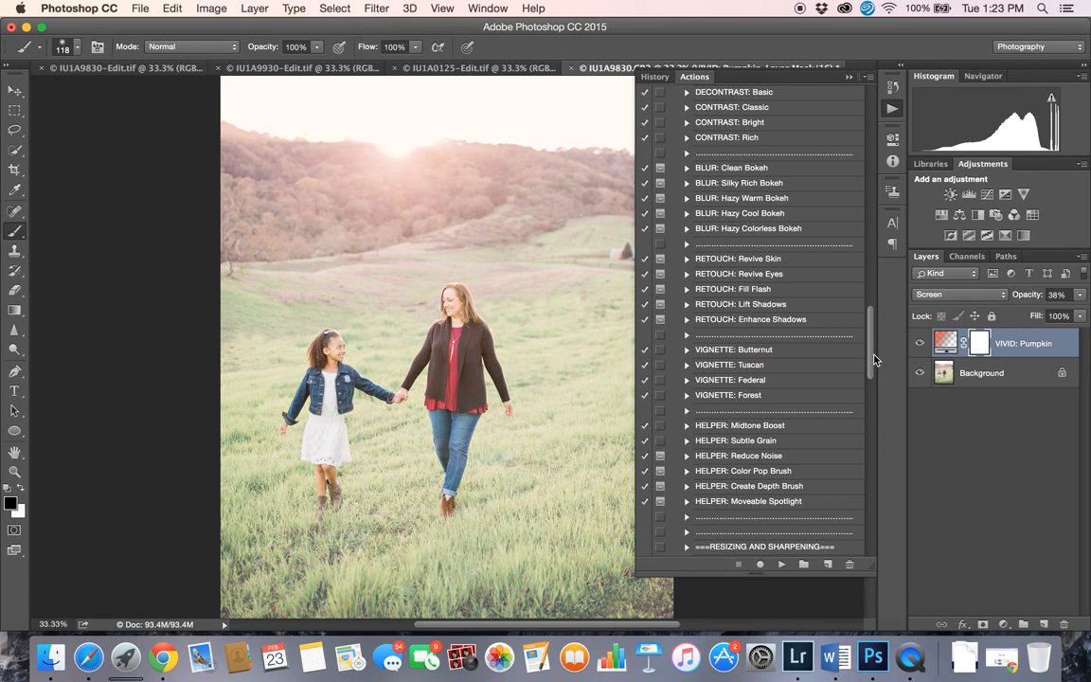
left_click_drag(876, 360, 857, 405)
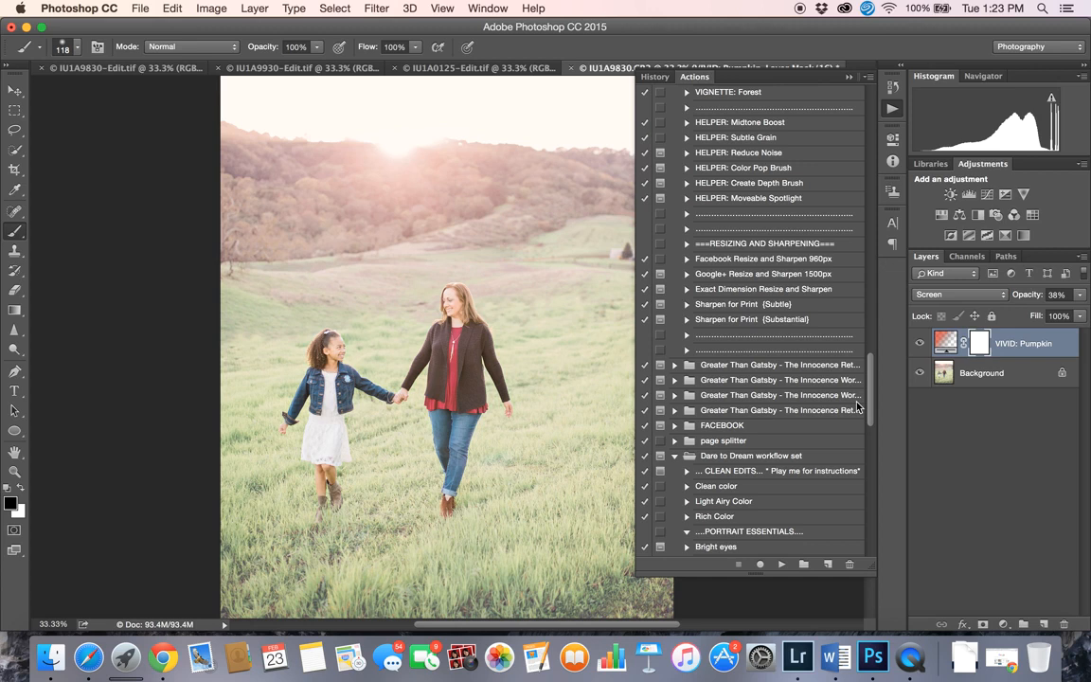
mouse_move(857, 405)
left_mouse_down()
mouse_move(856, 395)
mouse_move(856, 541)
left_mouse_up()
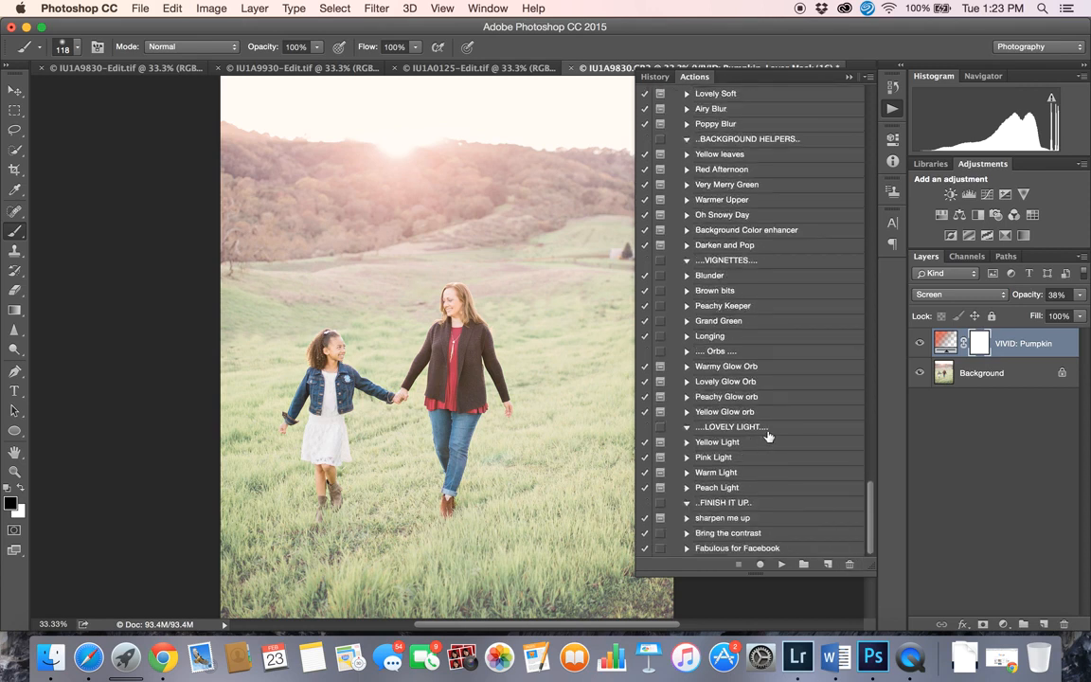
scroll(769, 436, "up", 10)
scroll(769, 436, "up", 3)
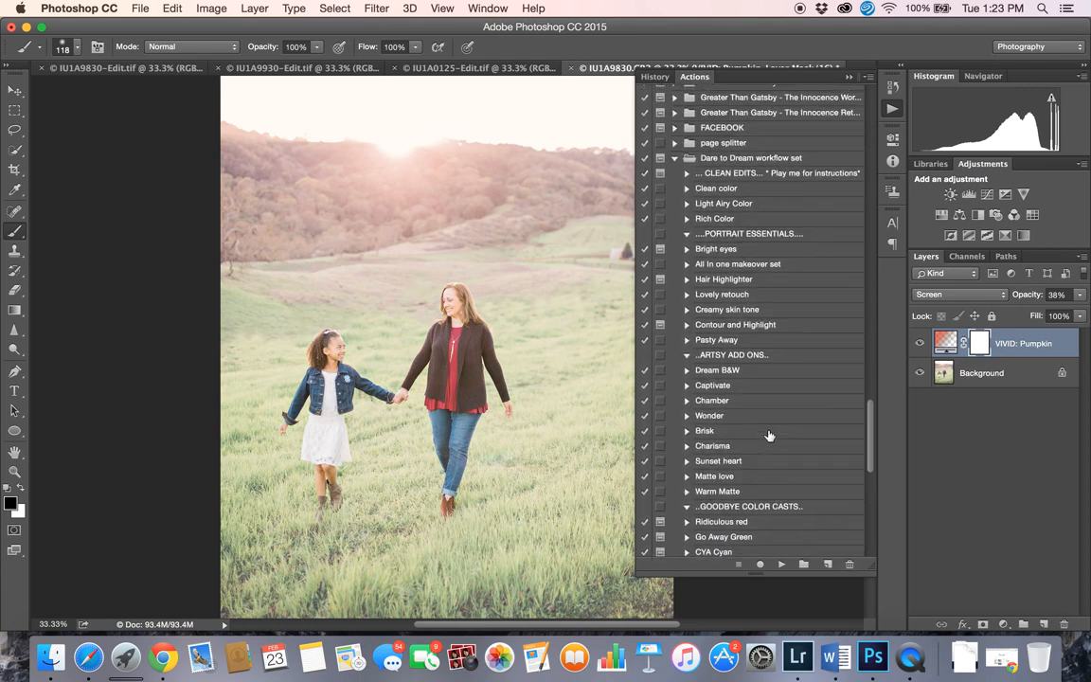
scroll(768, 436, "up", 3)
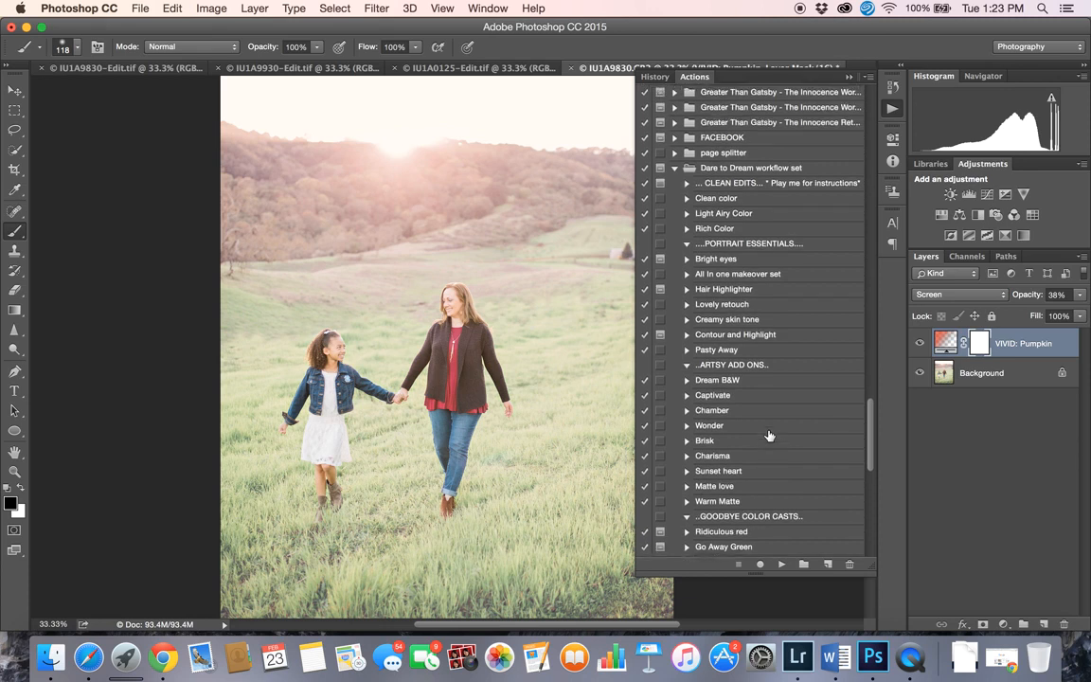
scroll(769, 436, "down", 15)
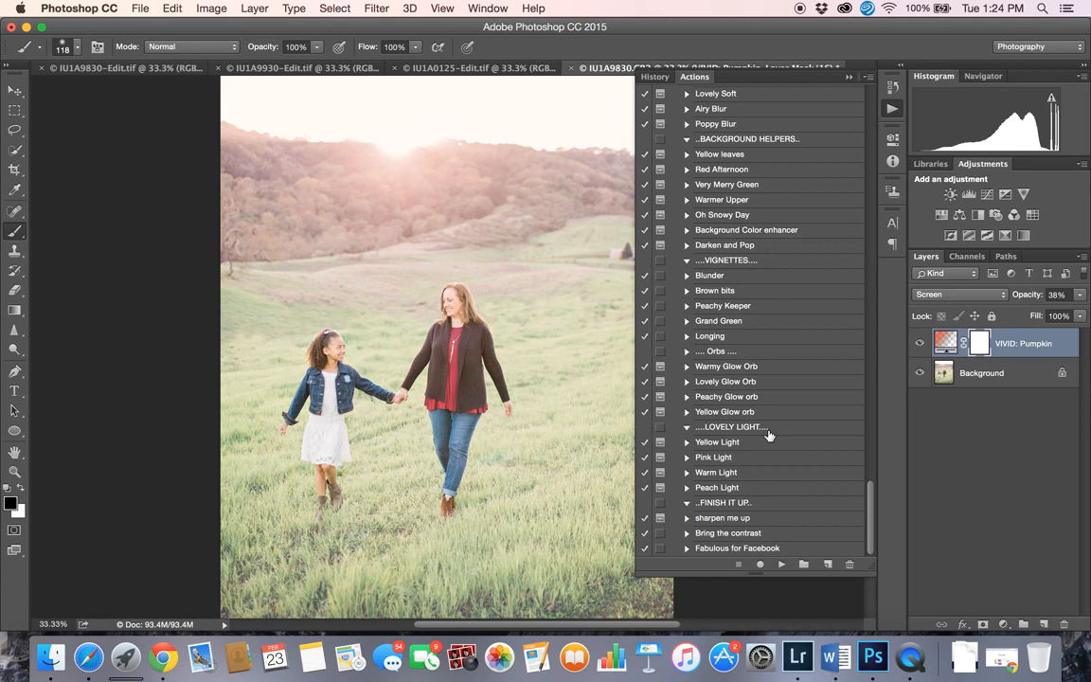
scroll(767, 397, "up", 8)
scroll(771, 350, "down", 2)
scroll(771, 350, "up", 5)
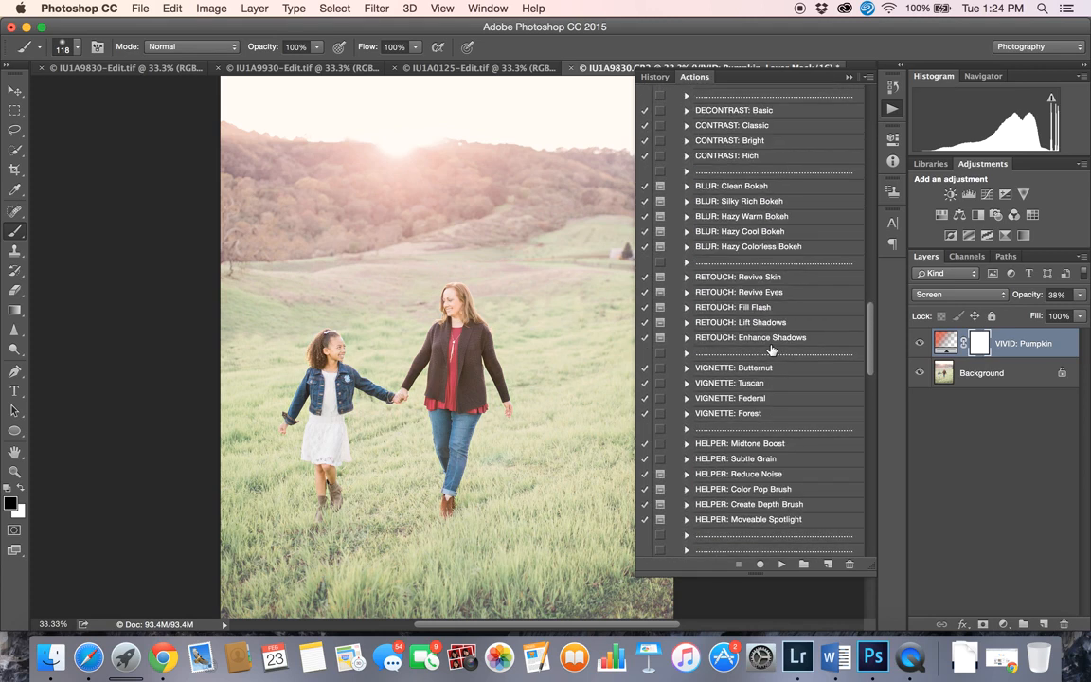
- Run the BLUR: Silky Rich Bokeh action, letting it flatten the image, and set the blur group's opacity to 100%
left_click(720, 201)
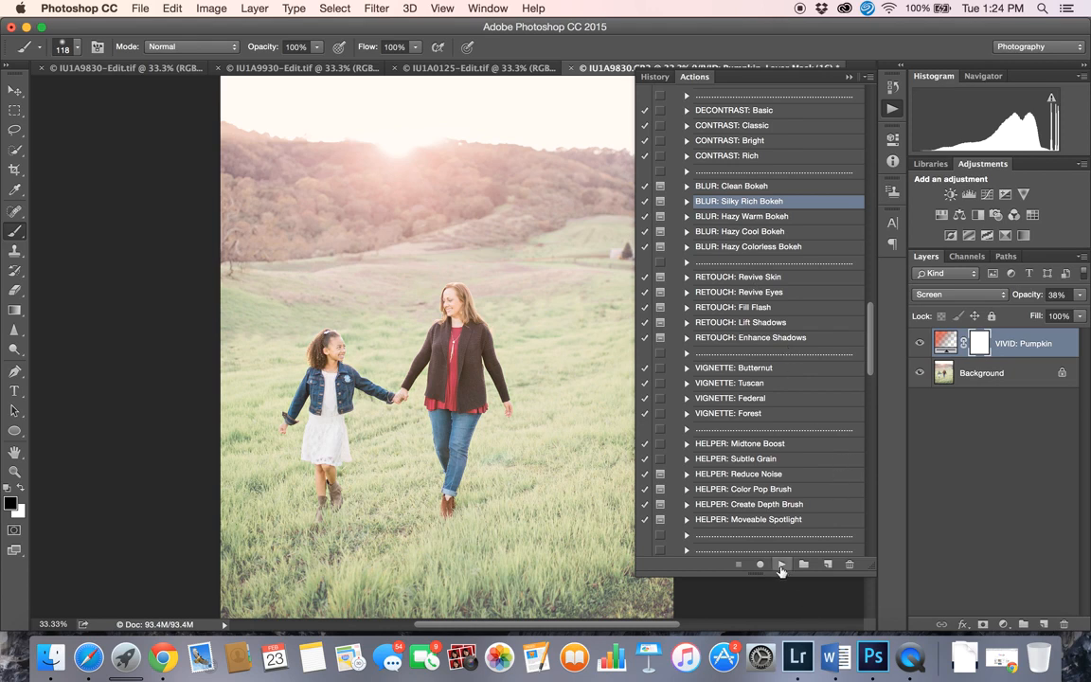
left_click(781, 565)
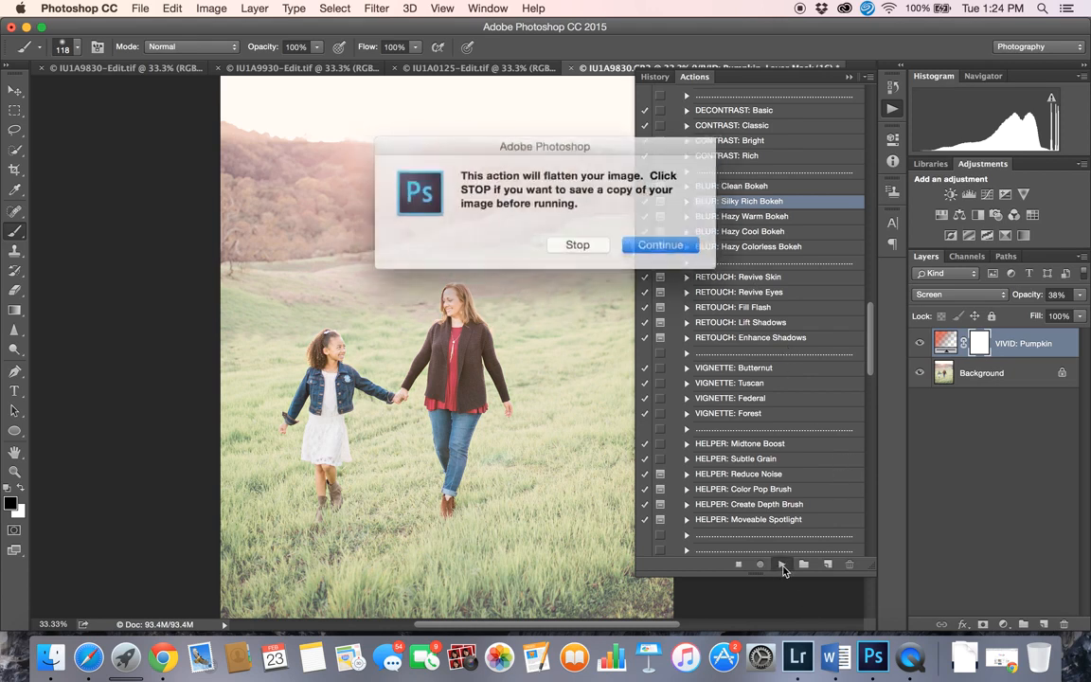
left_click(652, 243)
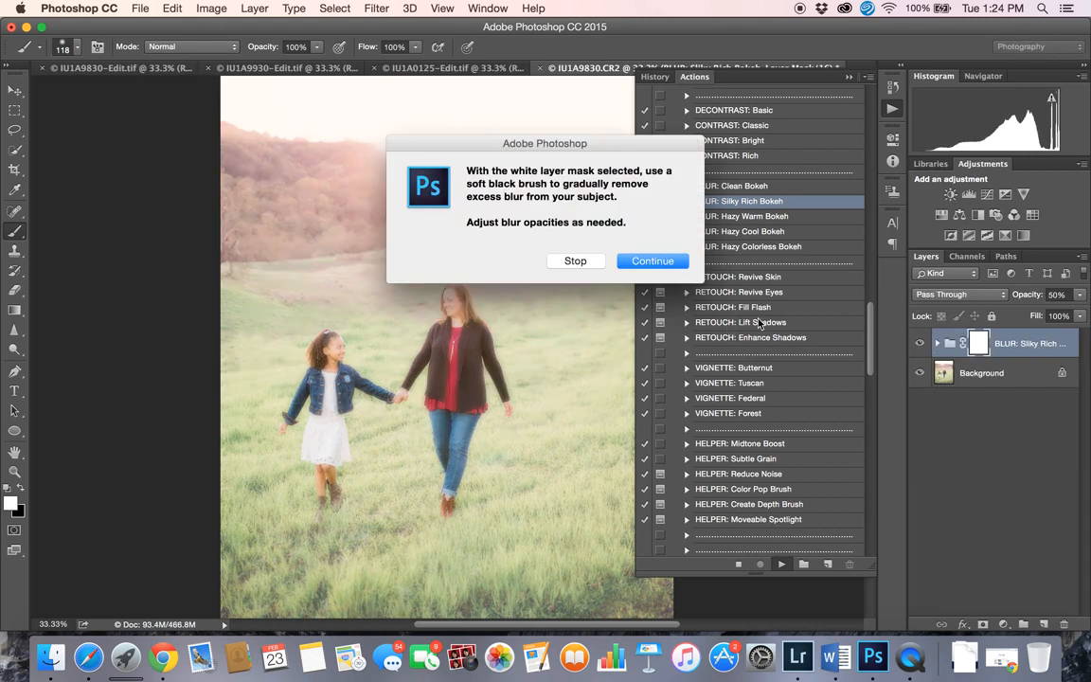
left_click(653, 264)
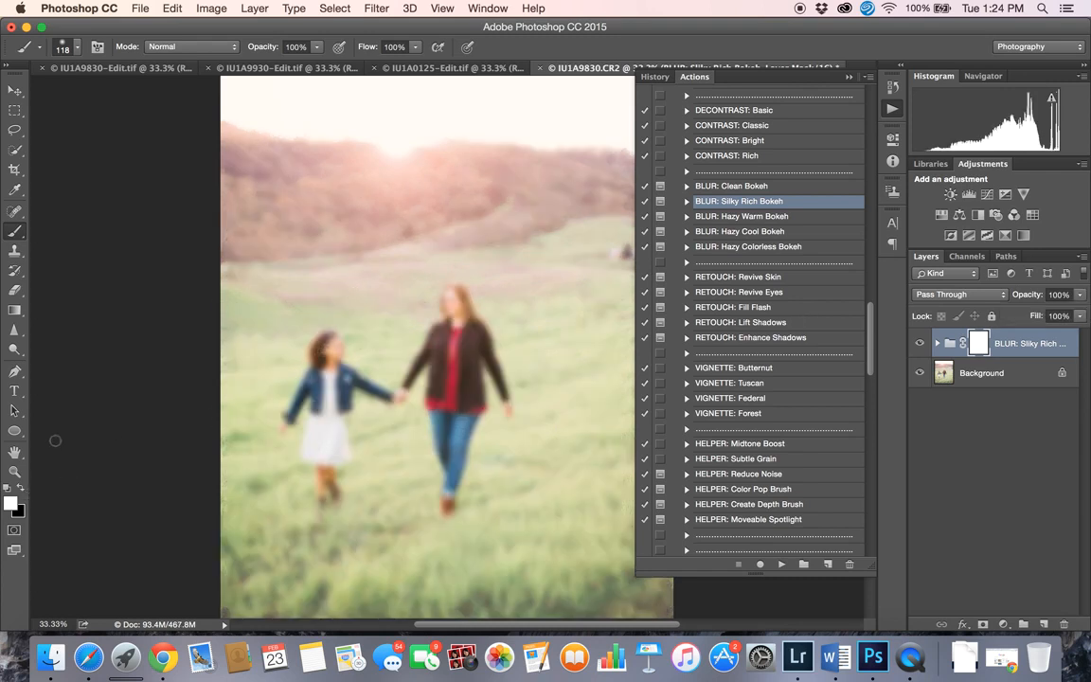
- Paint the blur group's mask with a soft black brush over the girl and the woman to remove the blur from them
left_click(21, 490)
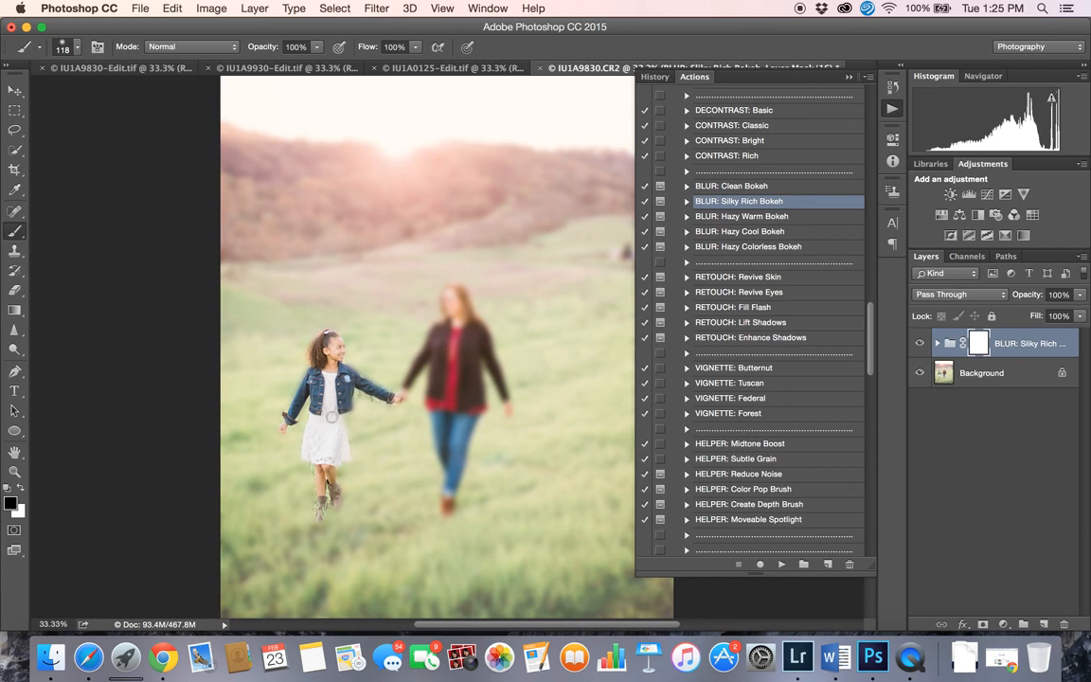
left_click_drag(334, 452, 320, 456)
left_click_drag(435, 346, 453, 287)
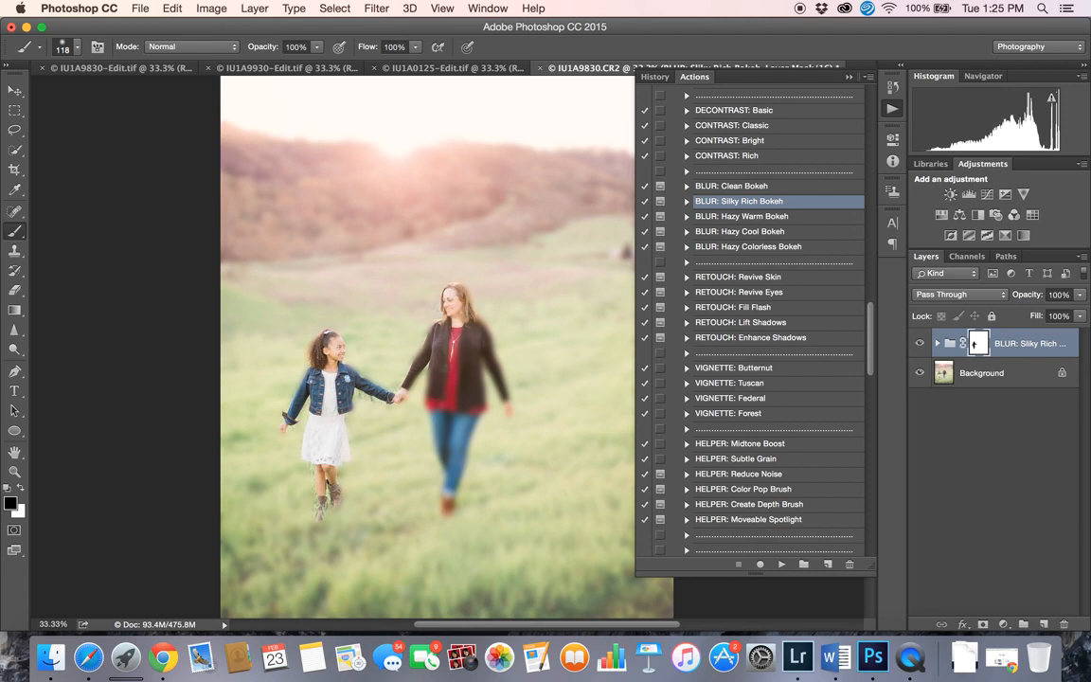
mouse_move(442, 411)
left_mouse_down()
mouse_move(456, 449)
mouse_move(449, 513)
left_mouse_up()
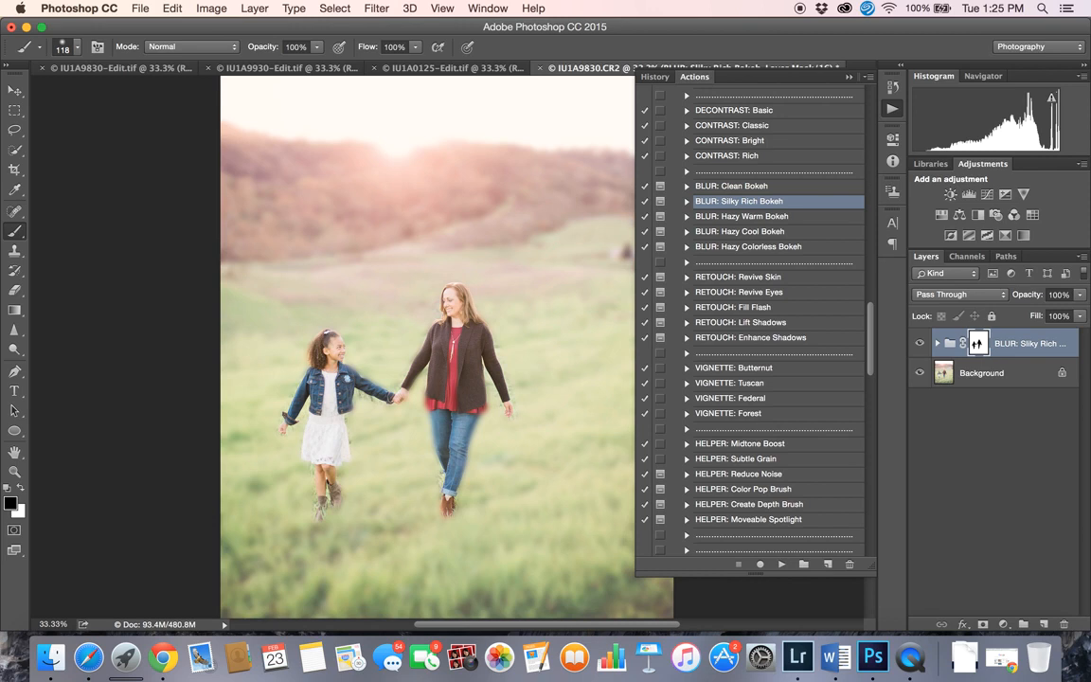
- Refine the blur mask along both subjects' outlines with an 89 px brush, using white to restore background blur and black to sharpen the blouse hem
key("super+plus")
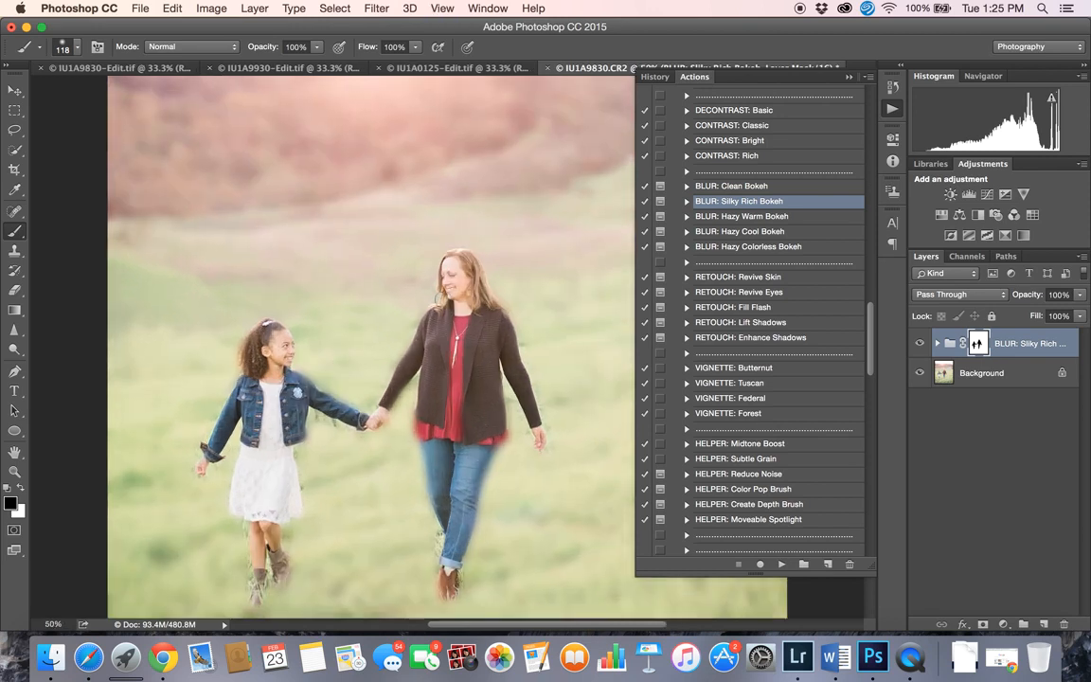
left_click(19, 485)
left_click(69, 46)
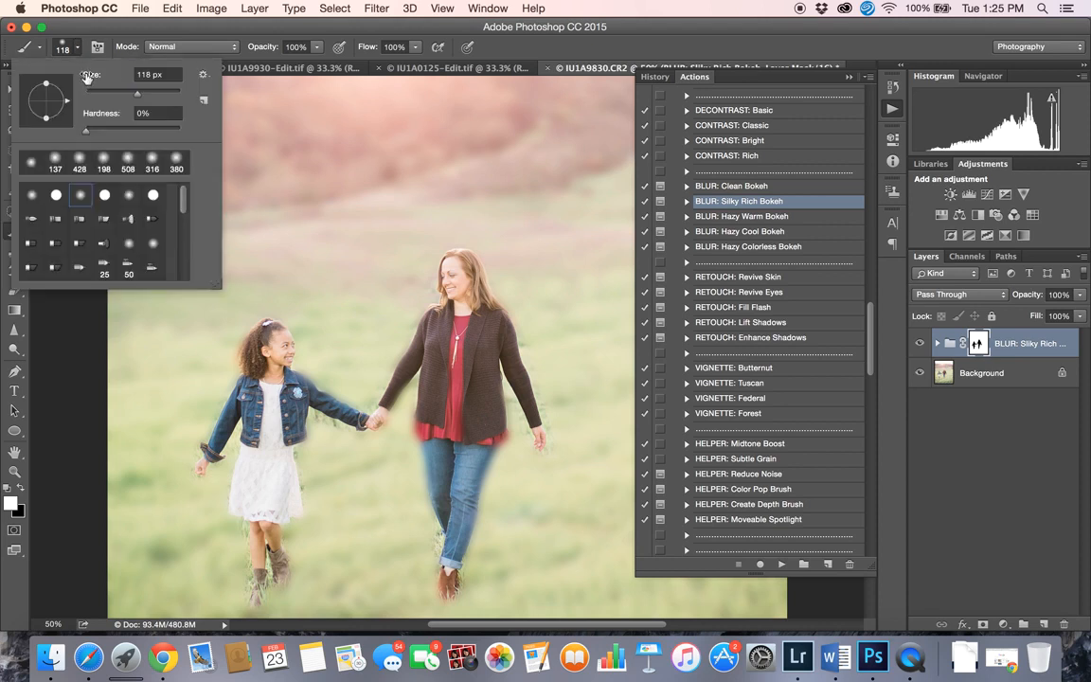
left_click_drag(138, 94, 128, 96)
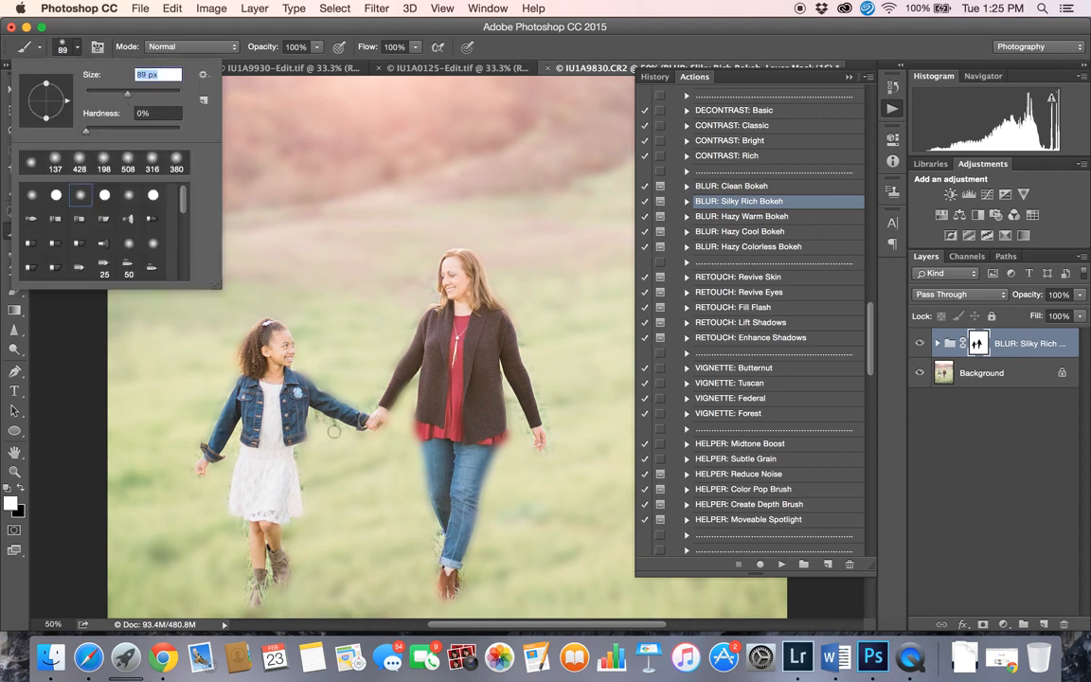
left_click(332, 431)
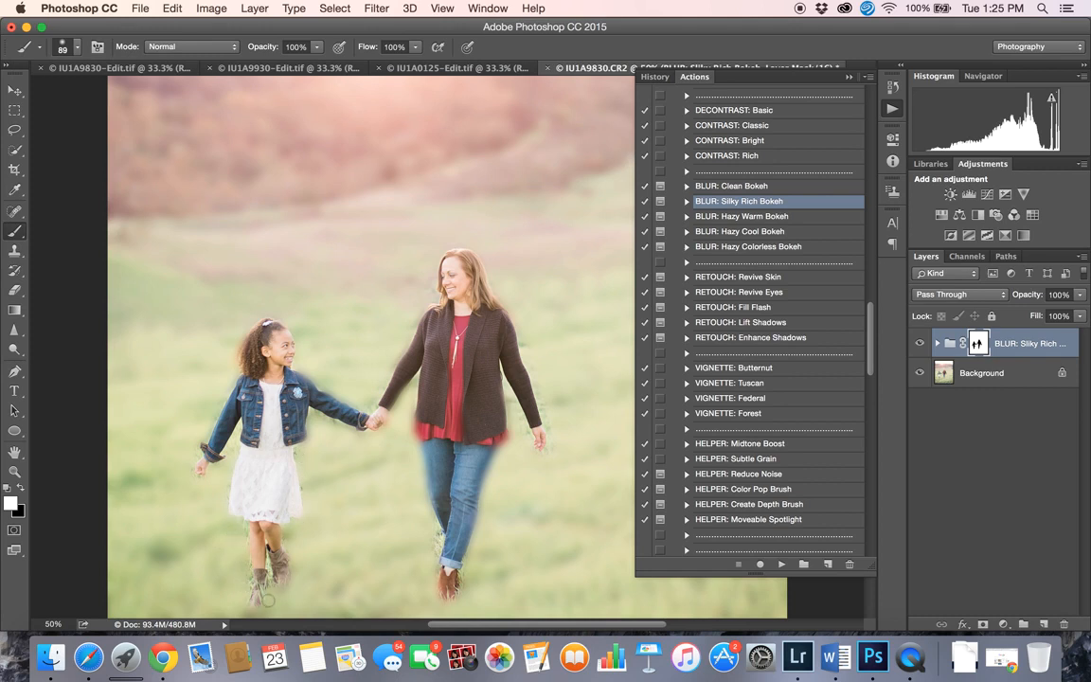
scroll(348, 523, "left", 1)
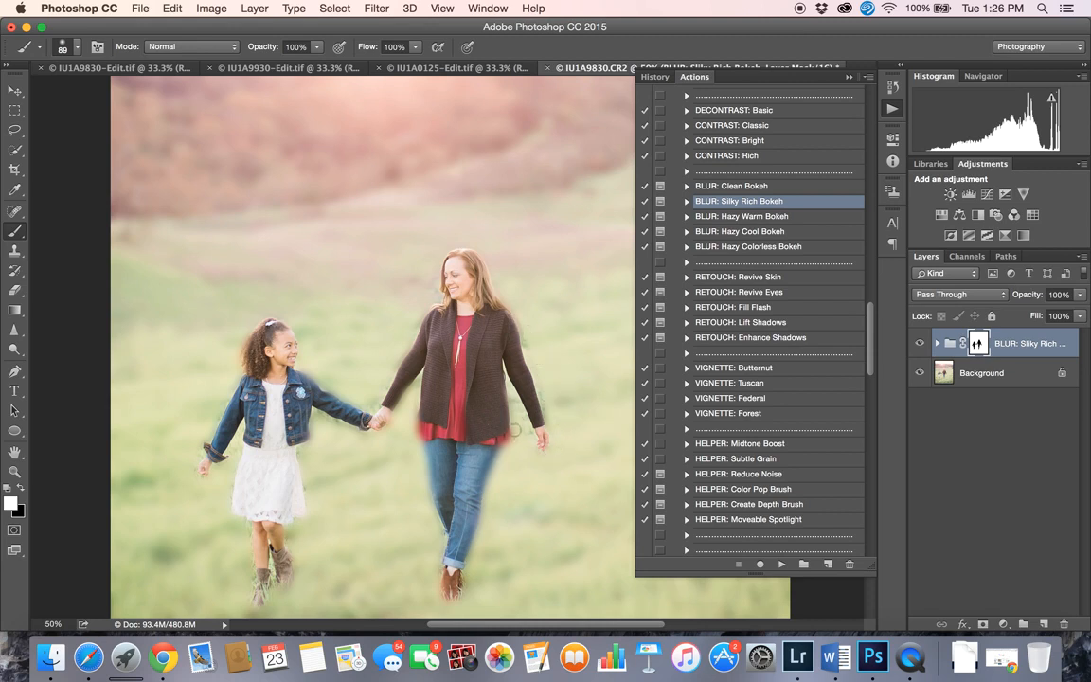
left_click(8, 489)
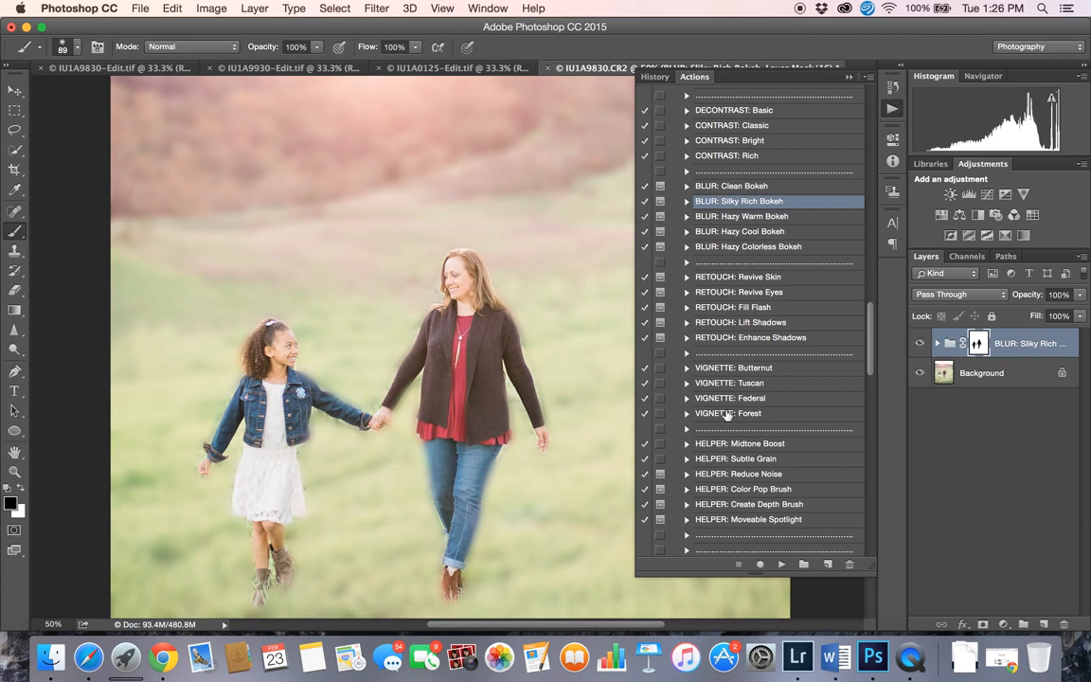
- Review the whole photo and lower the Silky Rich Bokeh group's opacity to 22%
key("super+minus")
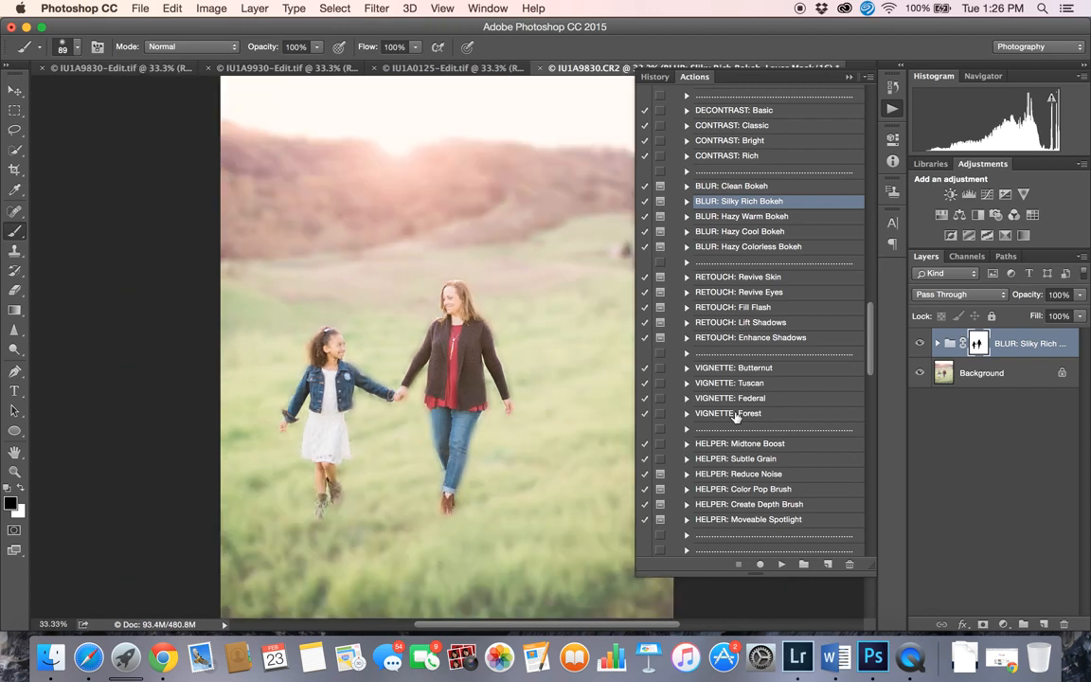
key("super+minus")
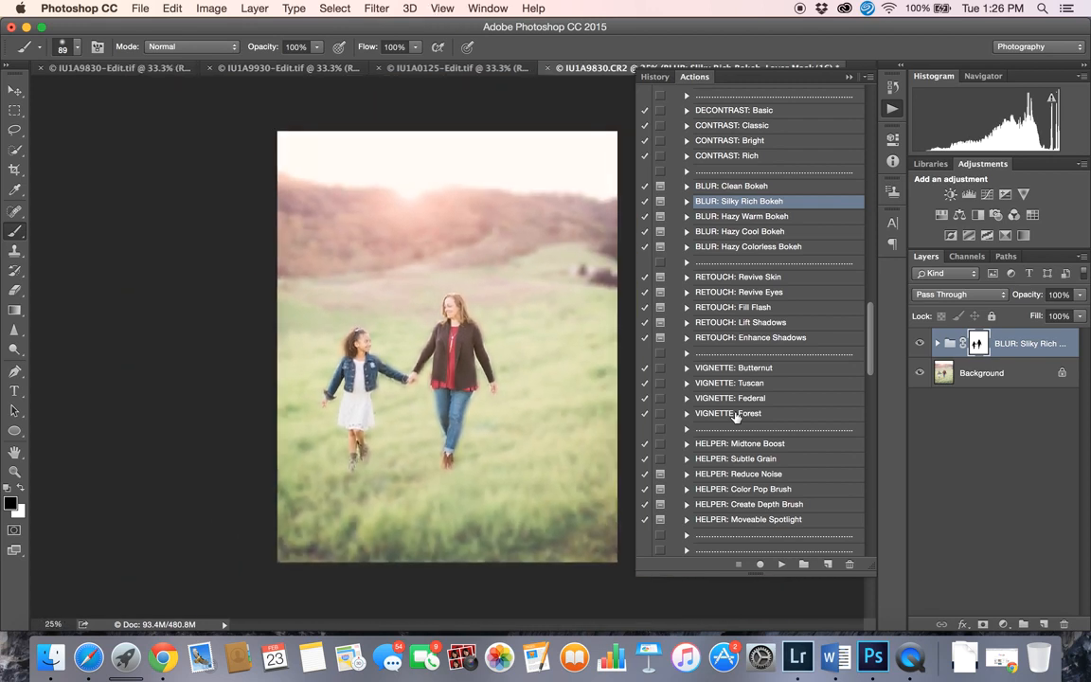
key("super+plus")
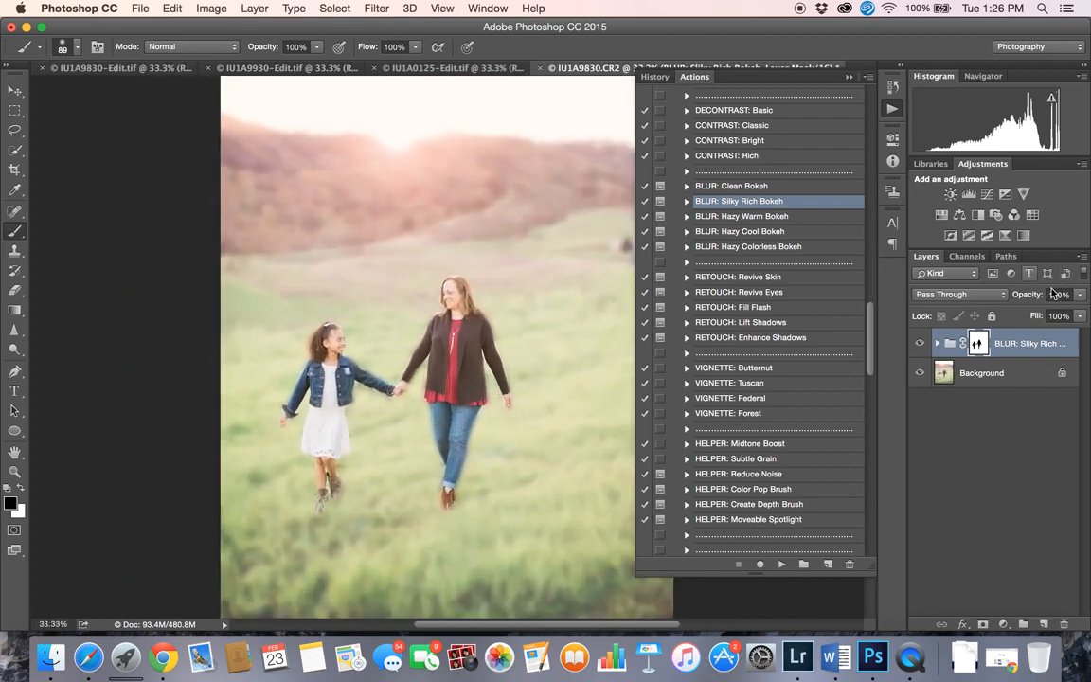
left_click(1079, 295)
left_click_drag(1082, 312, 1046, 317)
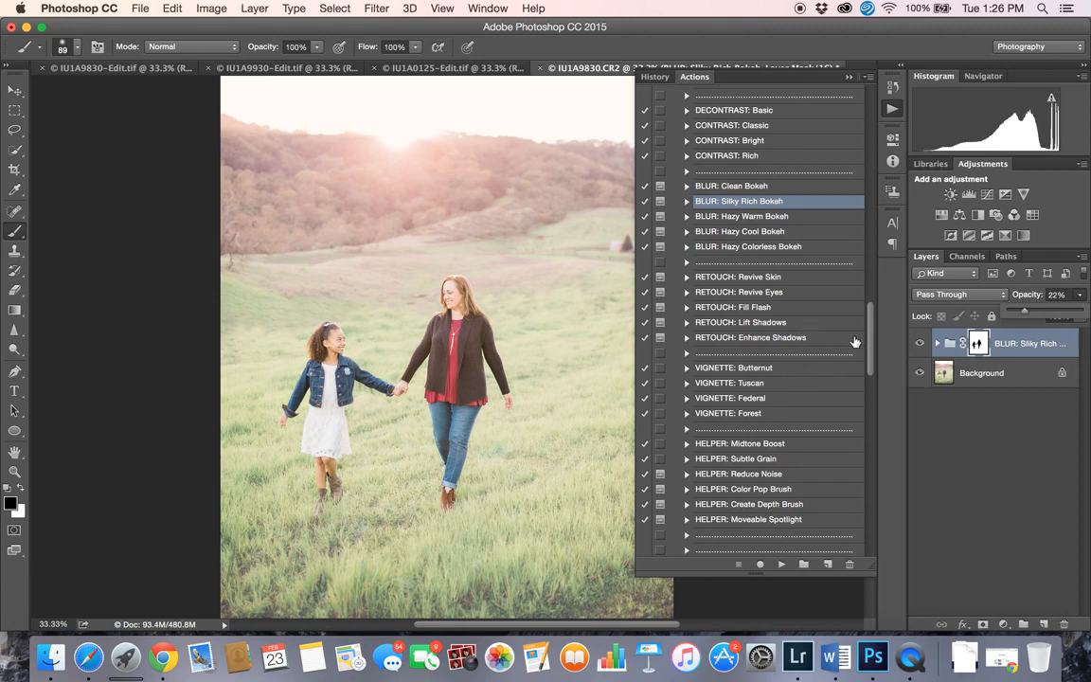
- Look through the action sets for a vignette action and collapse the expanded Greater Than Gatsby Innocence set
left_click_drag(869, 347, 863, 531)
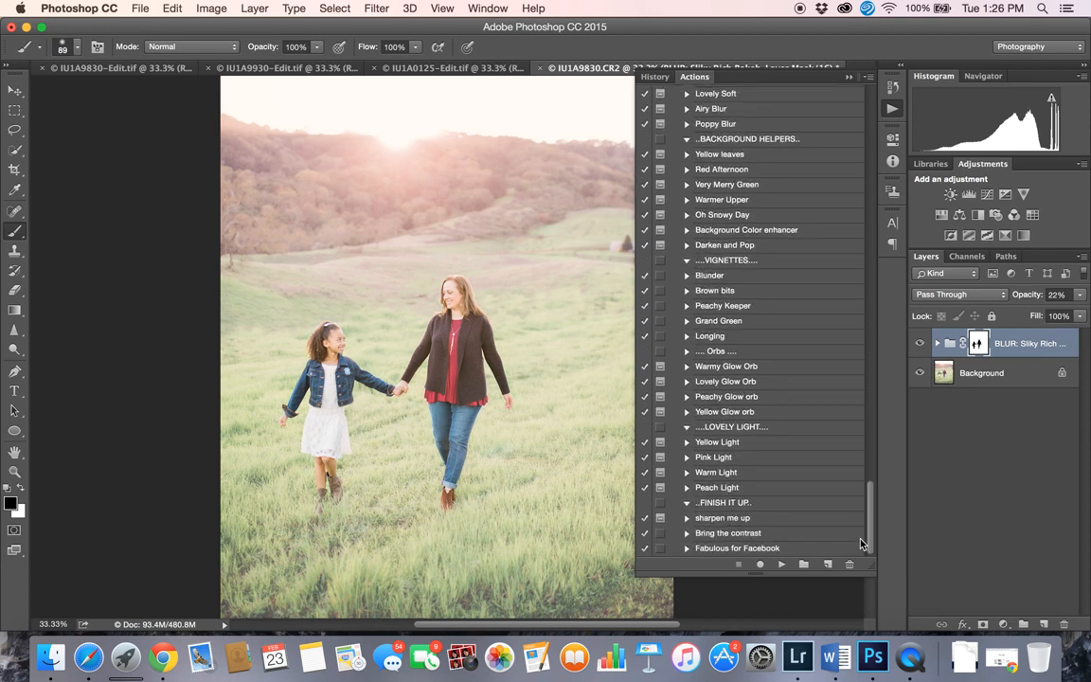
scroll(774, 385, "up", 8)
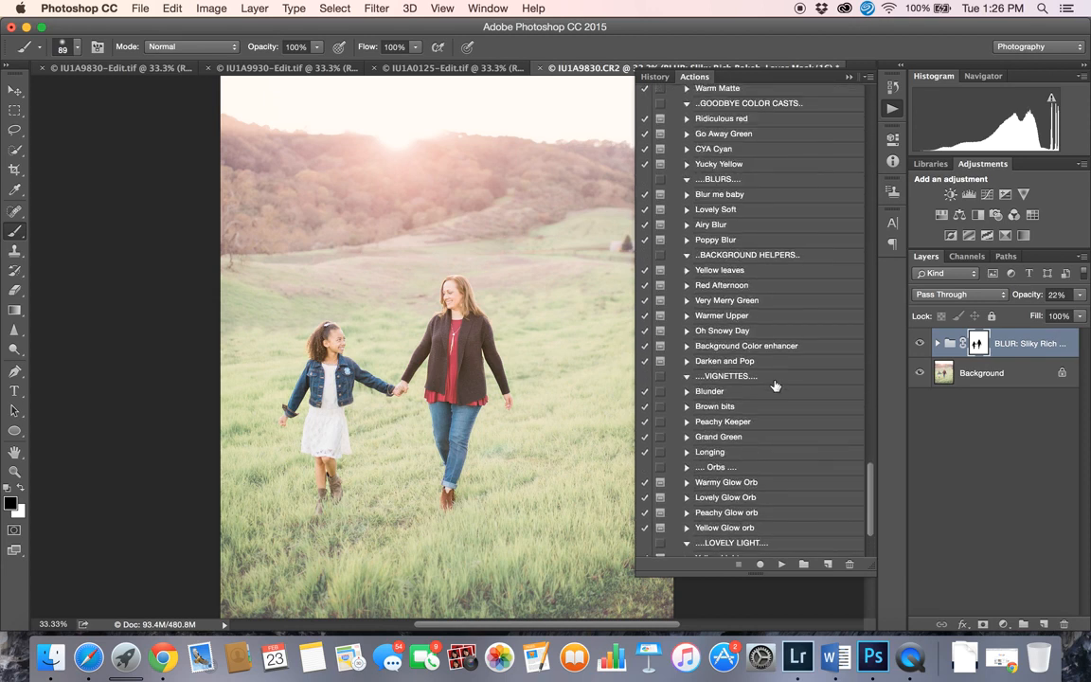
scroll(774, 386, "up", 3)
scroll(772, 384, "up", 3)
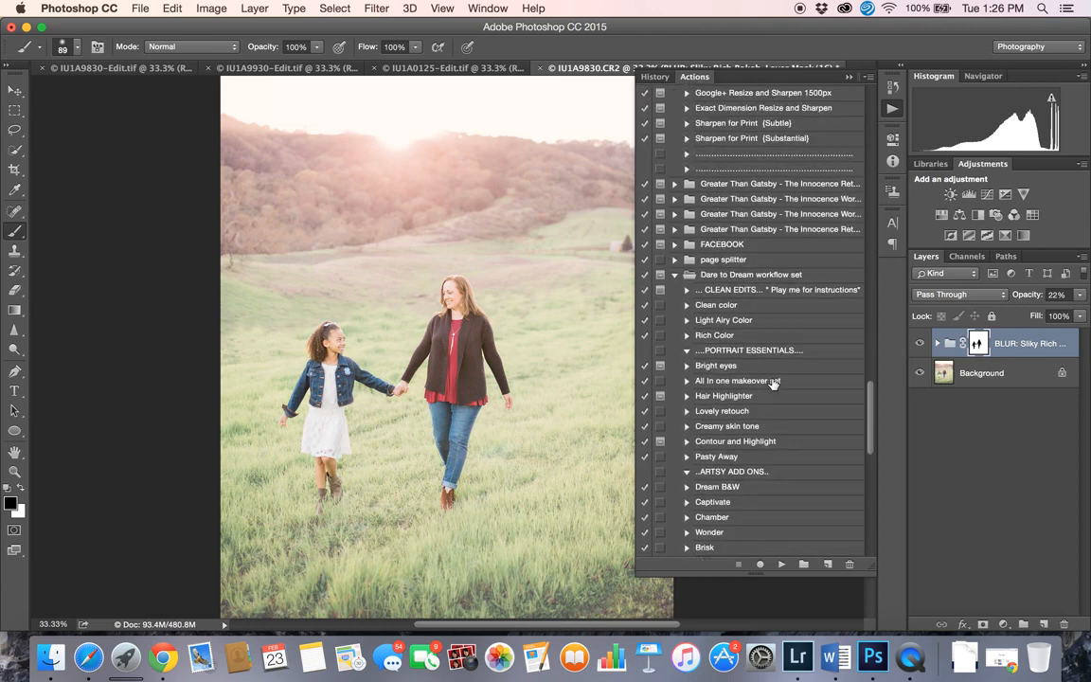
scroll(773, 381, "down", 15)
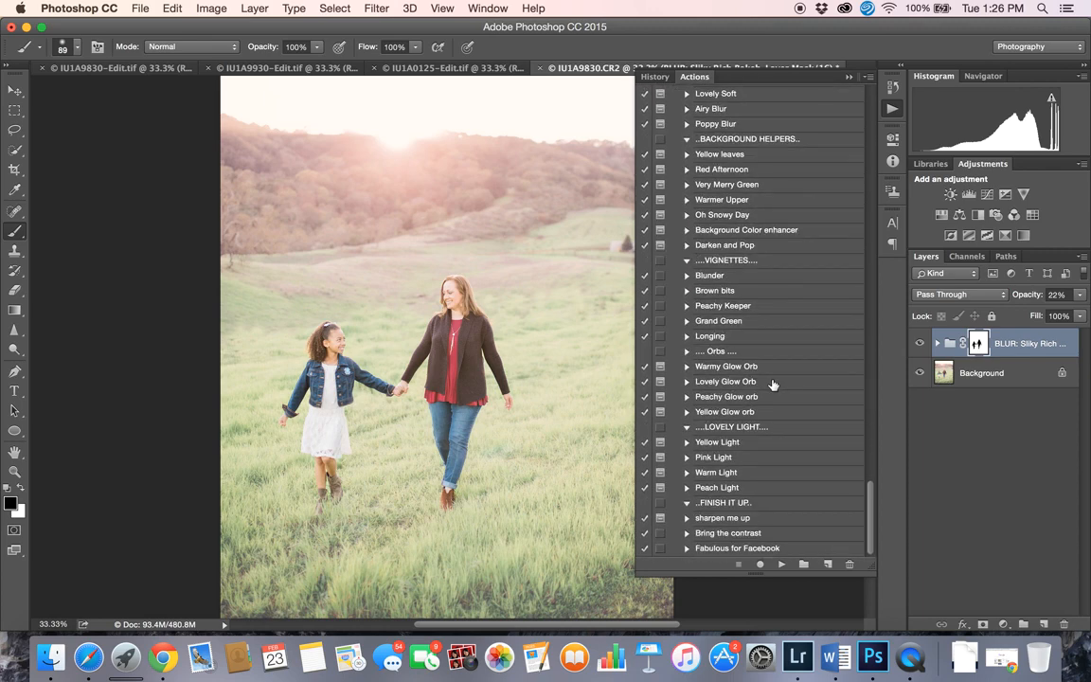
scroll(772, 384, "up", 15)
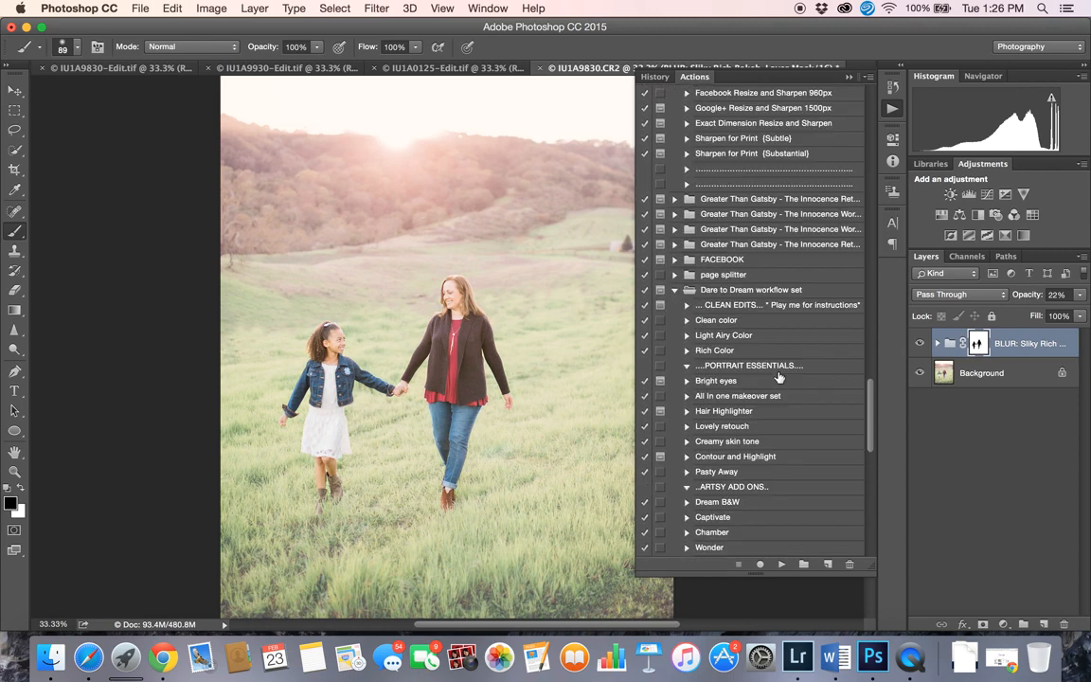
scroll(779, 377, "up", 15)
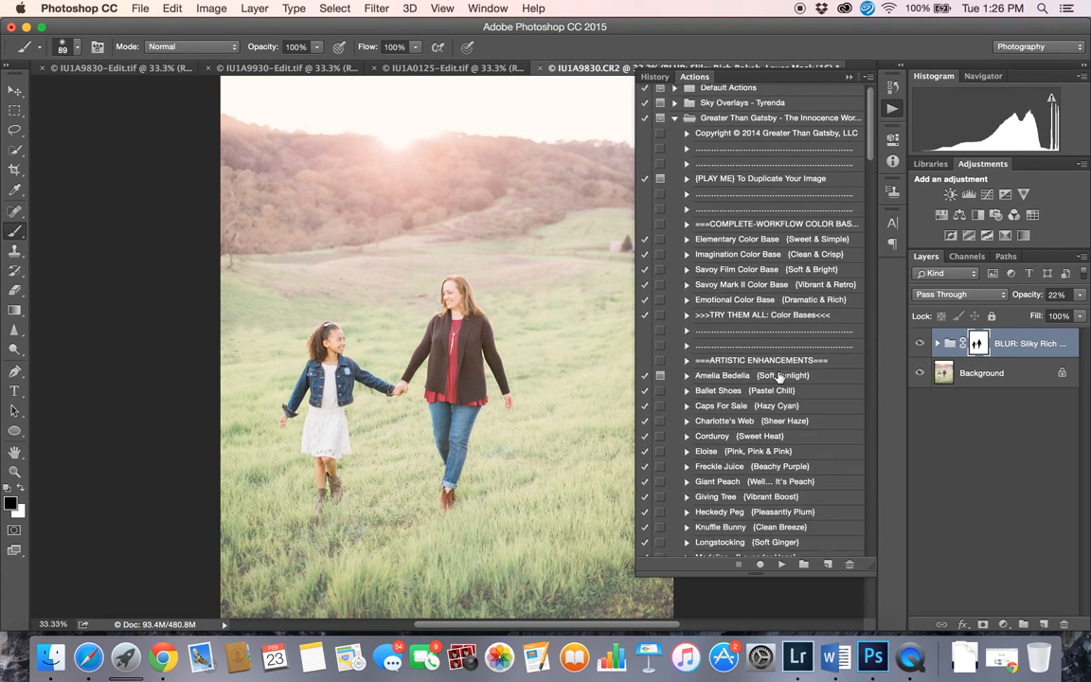
left_click(674, 122)
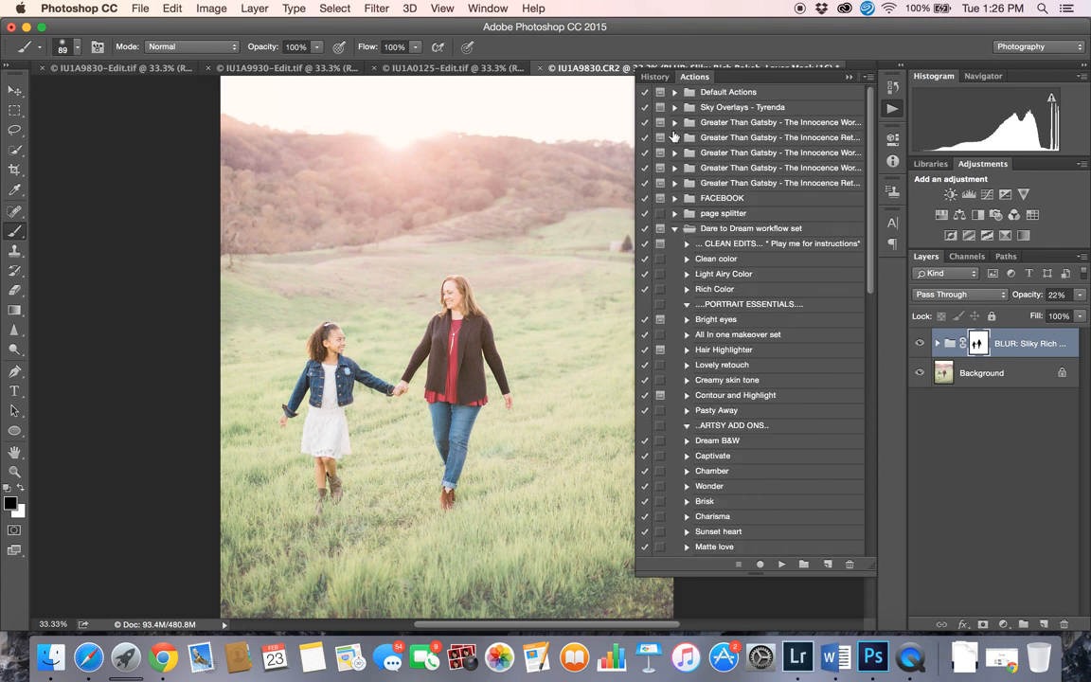
- Run the Grand Green vignette action from the Dare to Dream workflow set and dab black on its group mask over the woman
scroll(764, 322, "down", 15)
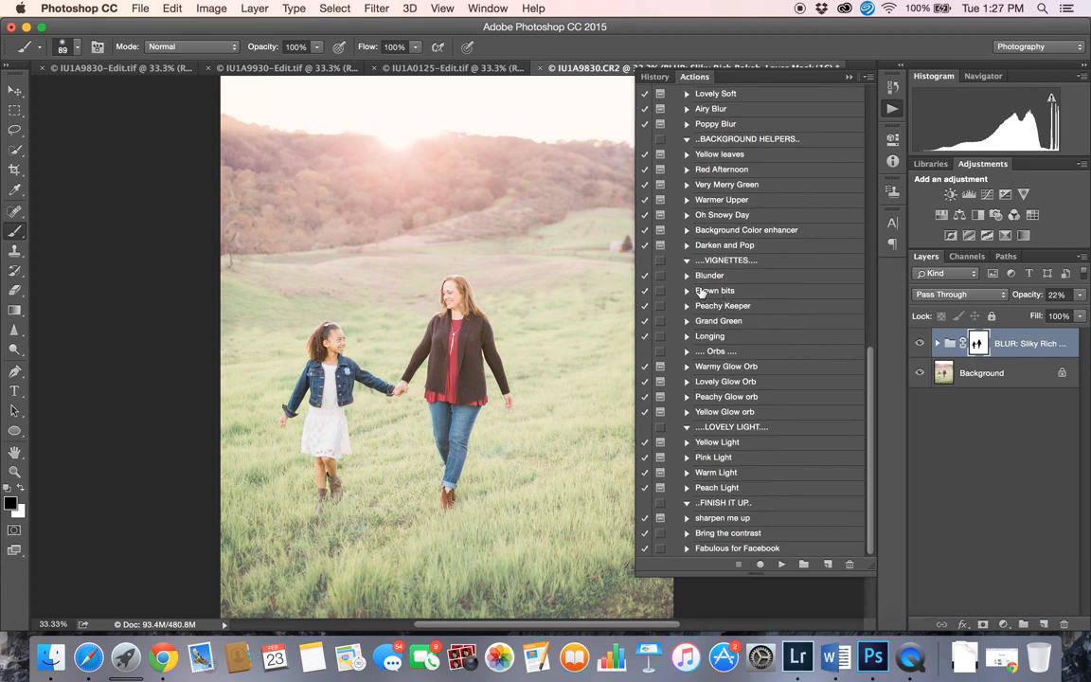
left_click(720, 320)
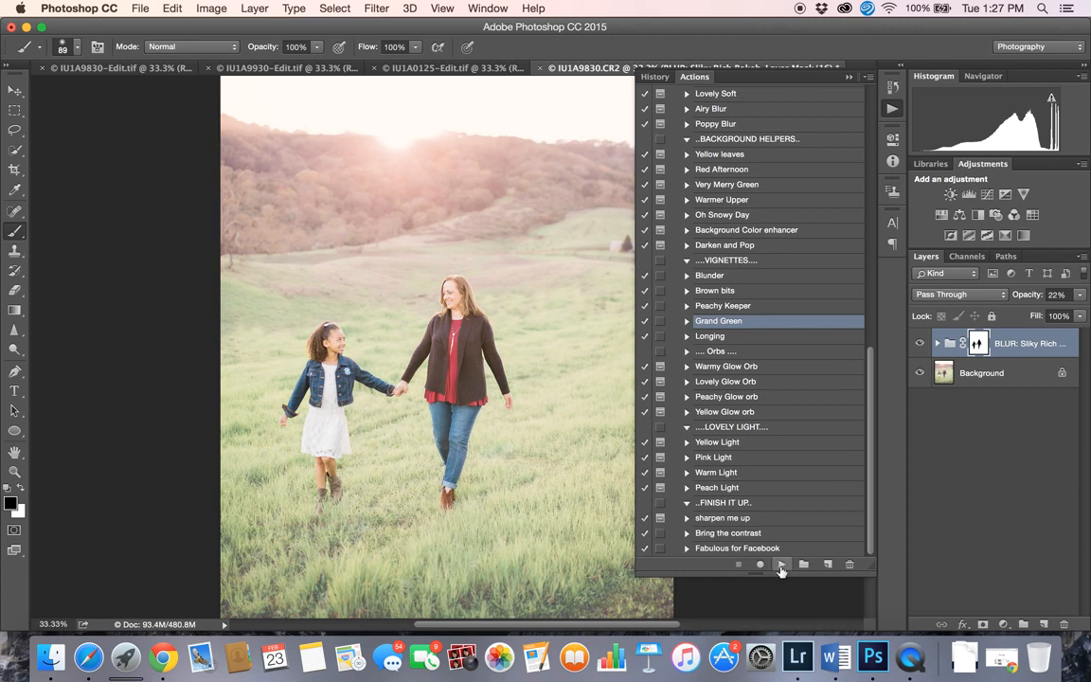
left_click(780, 564)
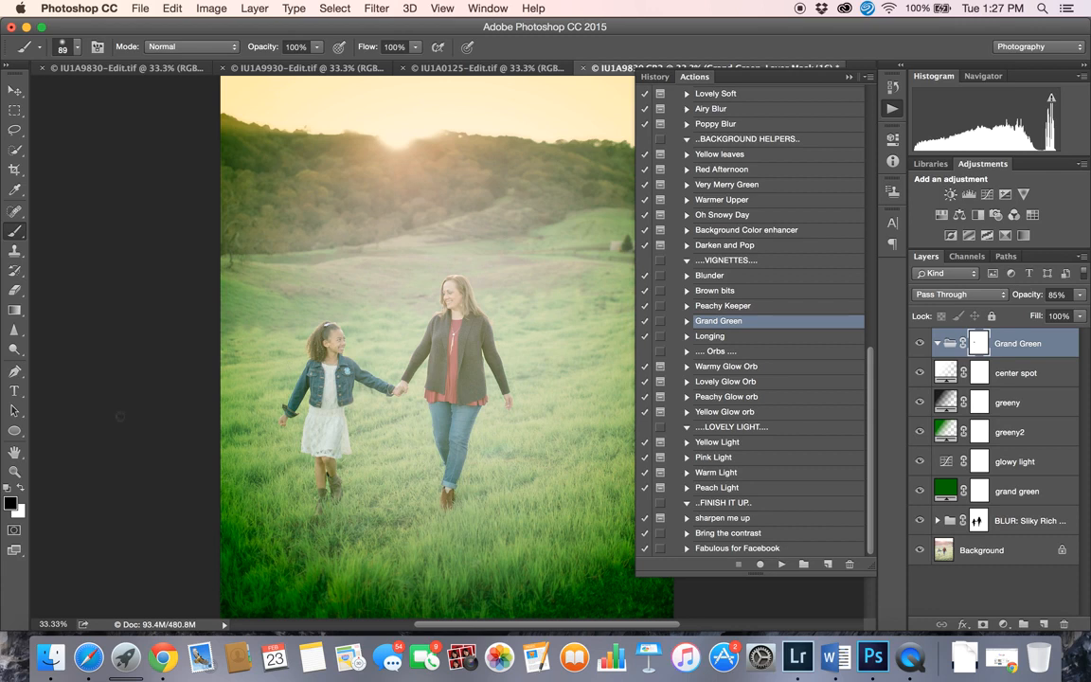
key("x")
left_click(19, 487)
scroll(416, 288, "down", 2)
left_click(465, 316)
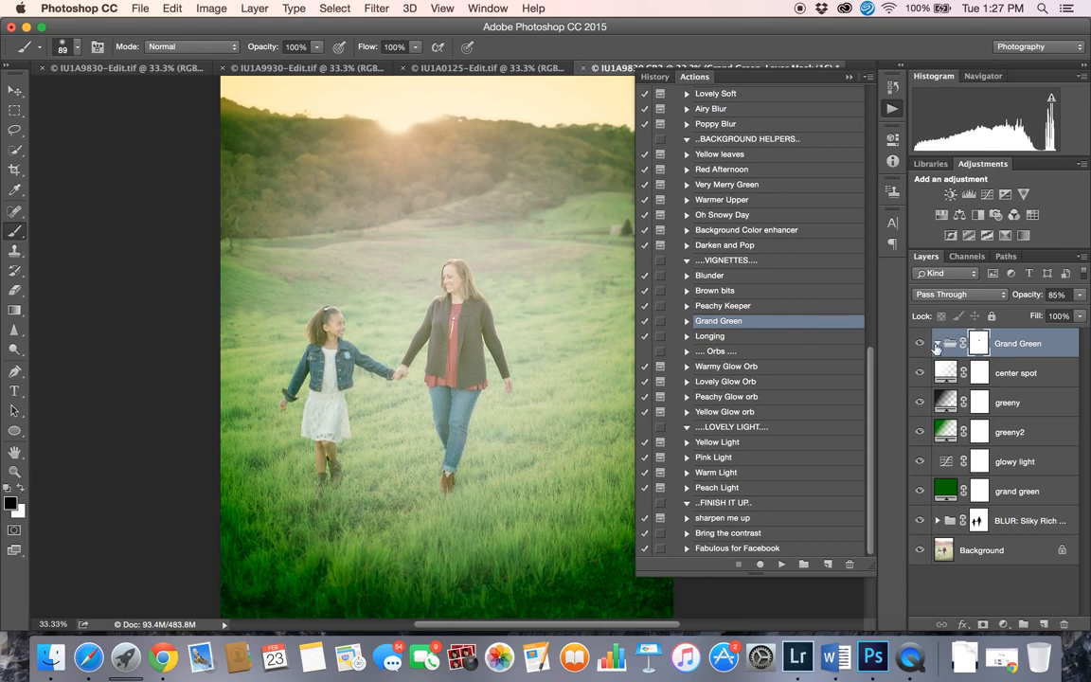
- Set the Grand Green group's opacity to 100% and its blend mode to Normal
left_click(936, 345)
left_click(1080, 294)
mouse_move(1072, 317)
left_mouse_down()
mouse_move(1049, 315)
mouse_move(1085, 317)
left_mouse_up()
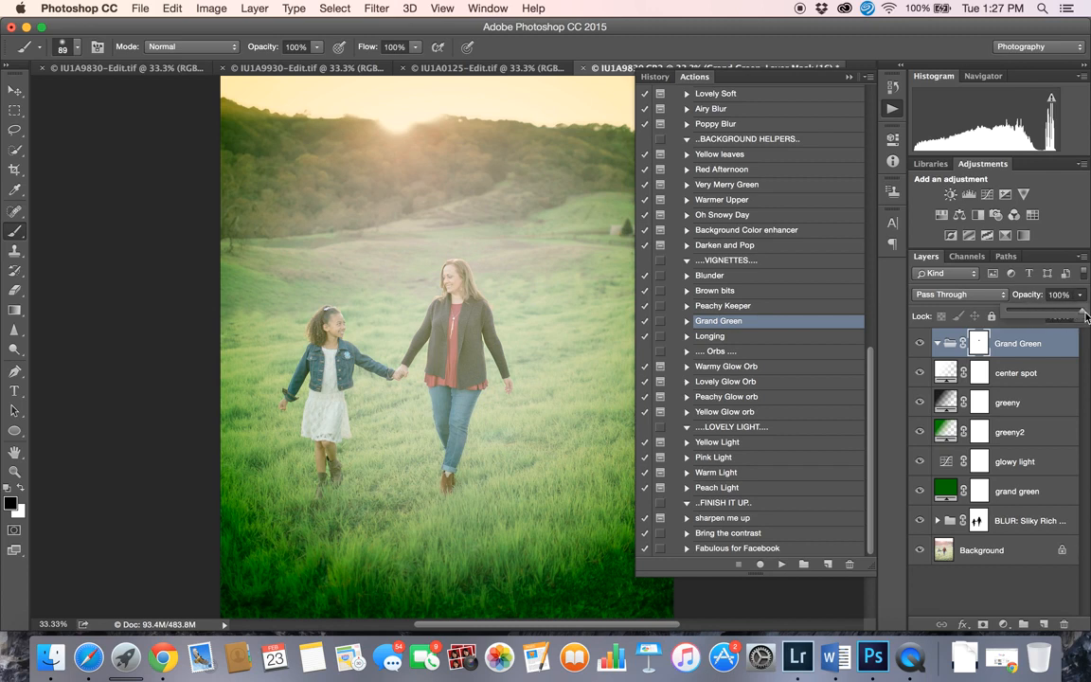
left_click(936, 344)
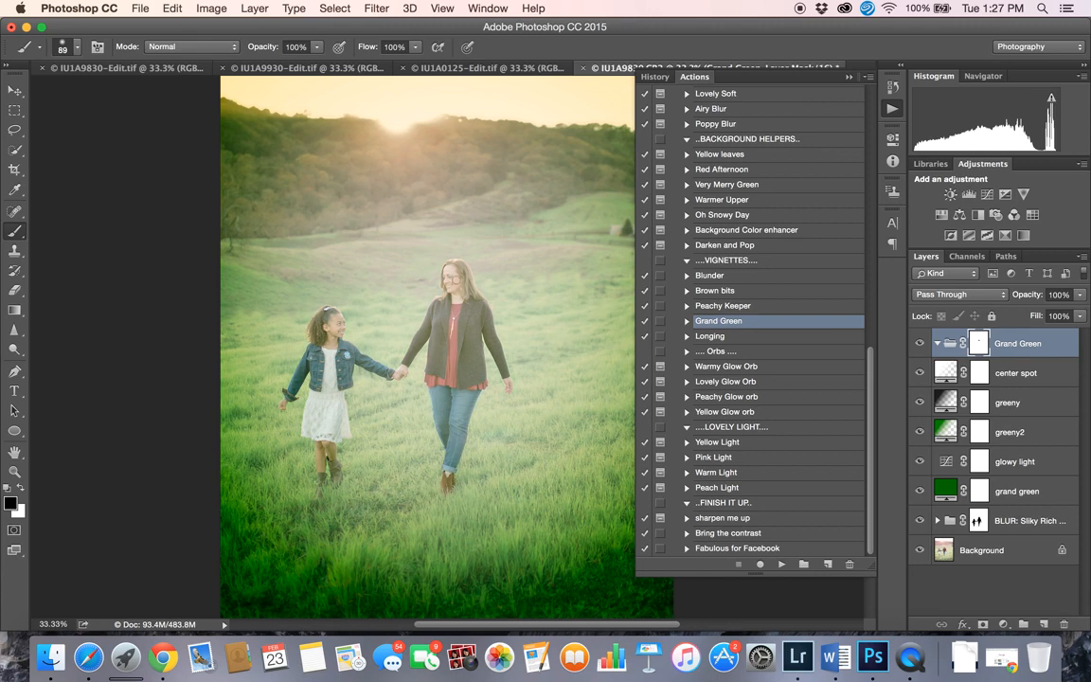
left_click(946, 295)
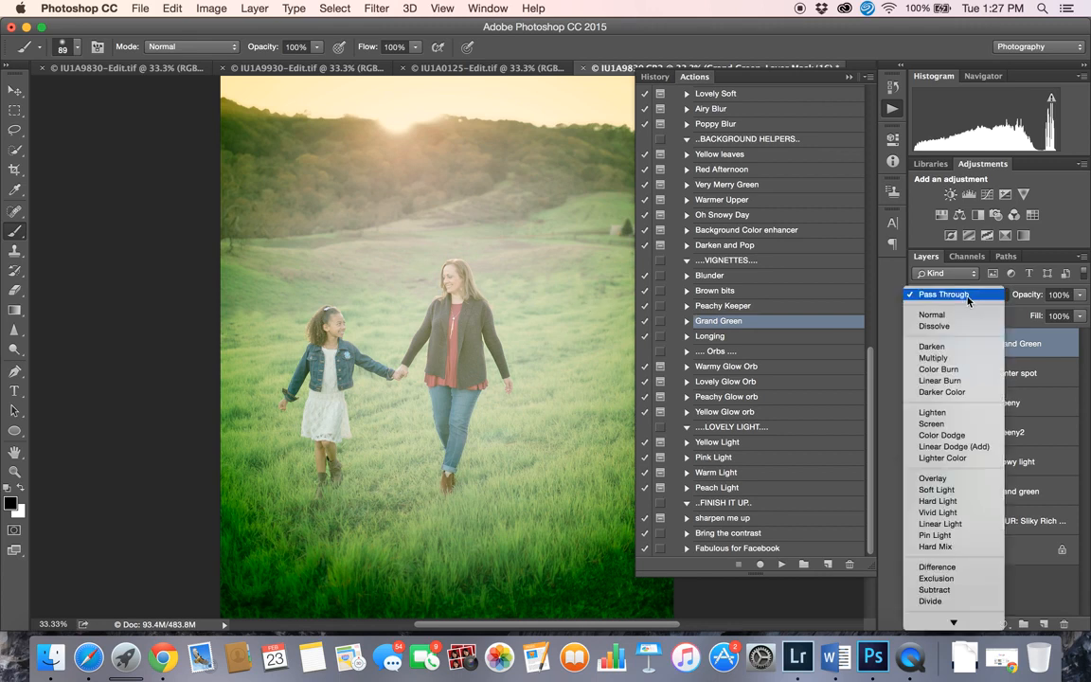
left_click(958, 315)
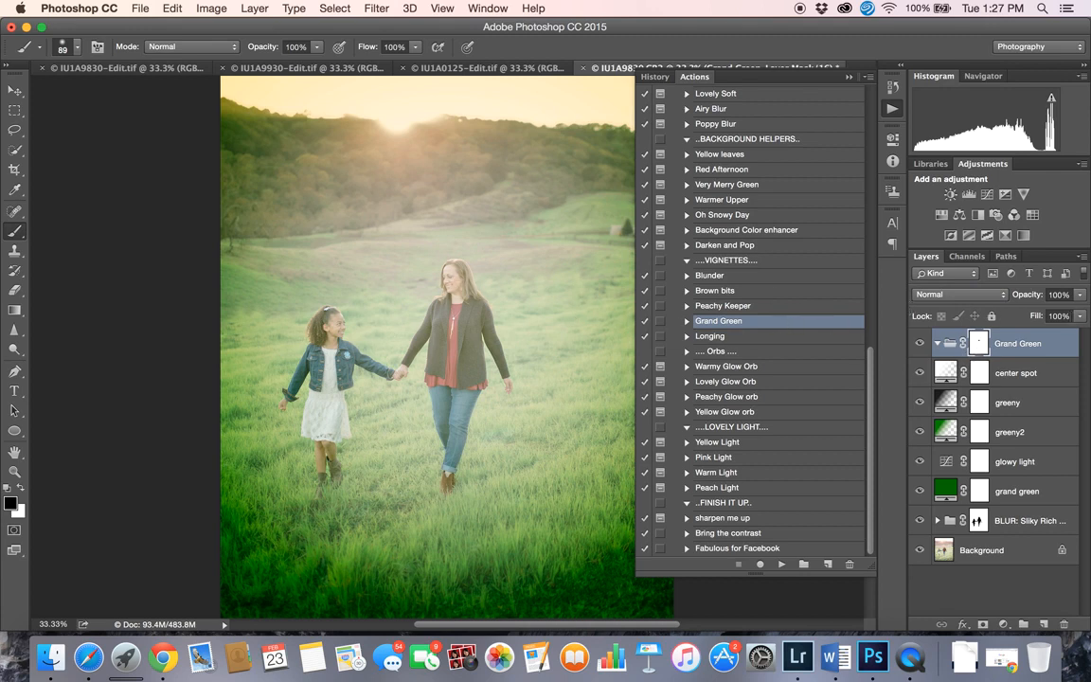
left_click_drag(1079, 295, 1088, 317)
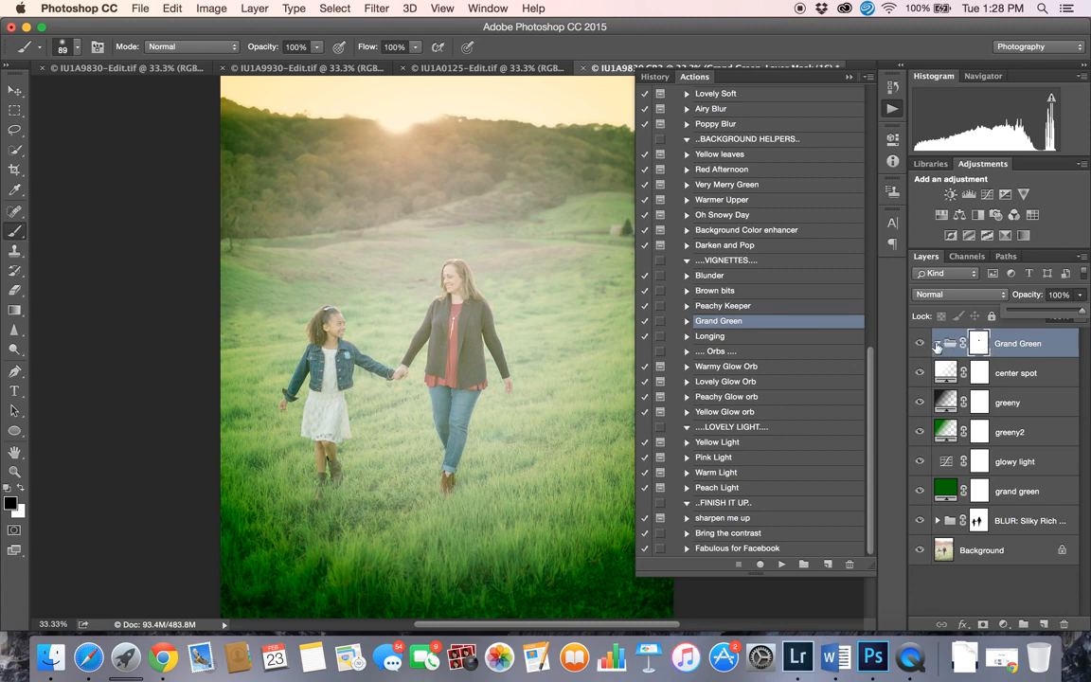
- Ungroup the Grand Green group and delete all its layers, from center spot down to grand green
right_click(1039, 342)
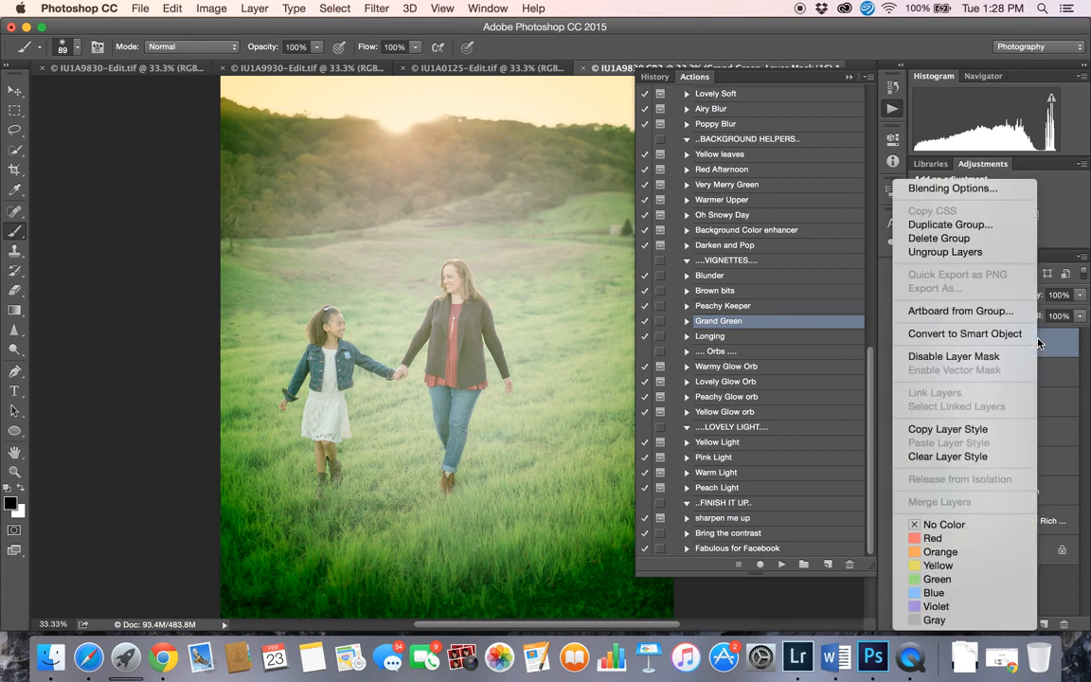
left_click(947, 252)
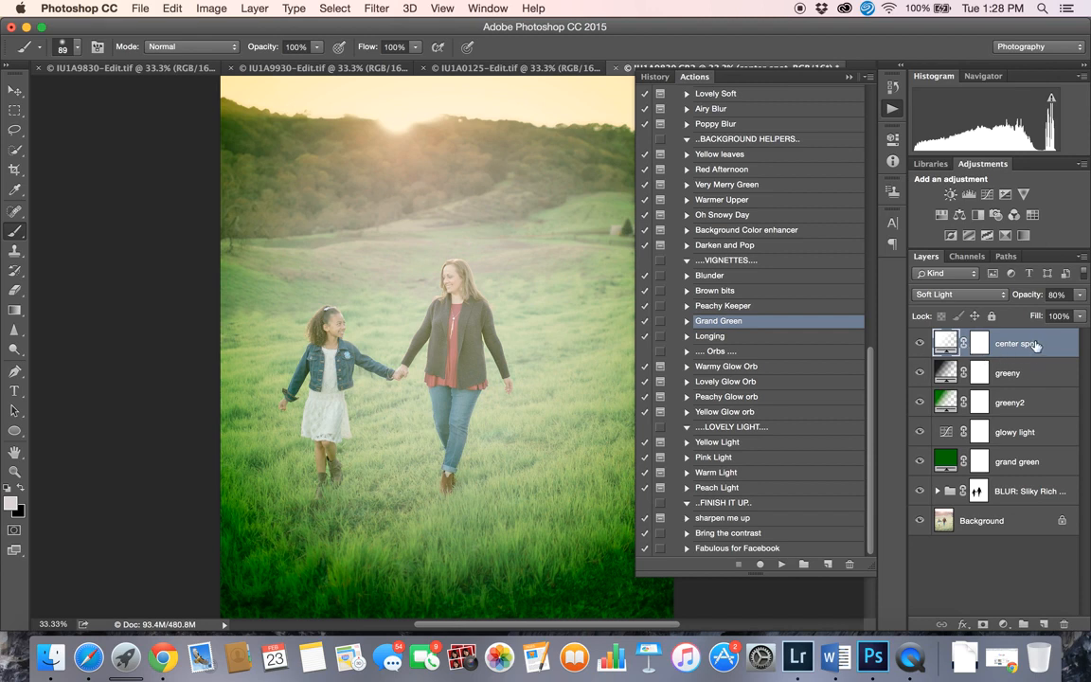
left_click(1016, 461)
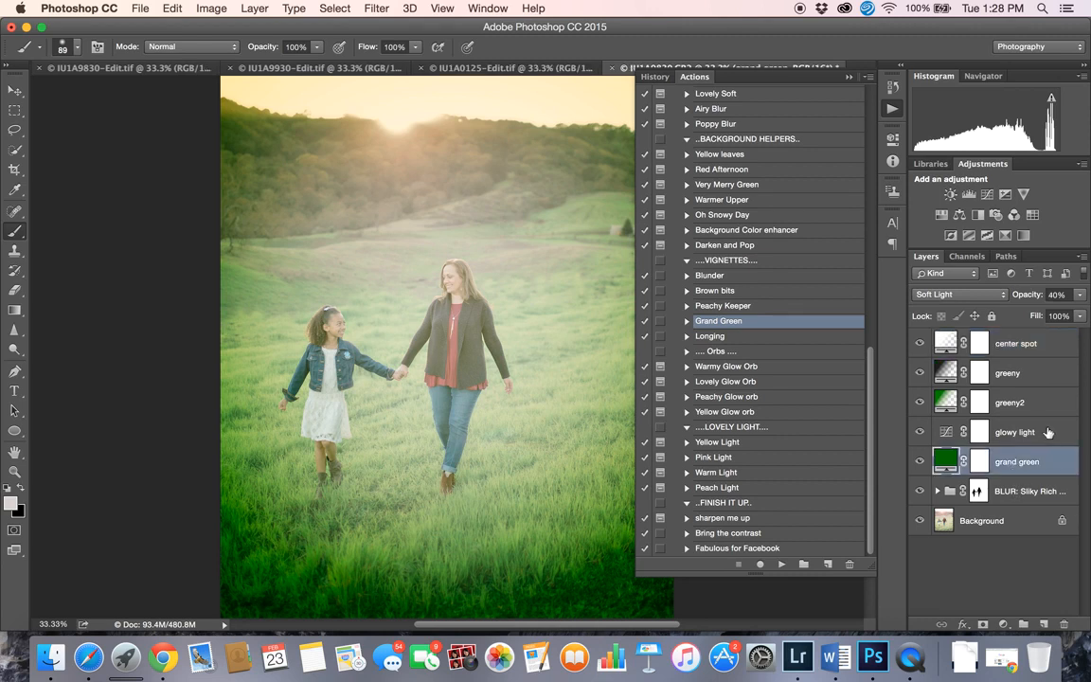
left_click(999, 343, "shift")
right_click(1010, 341)
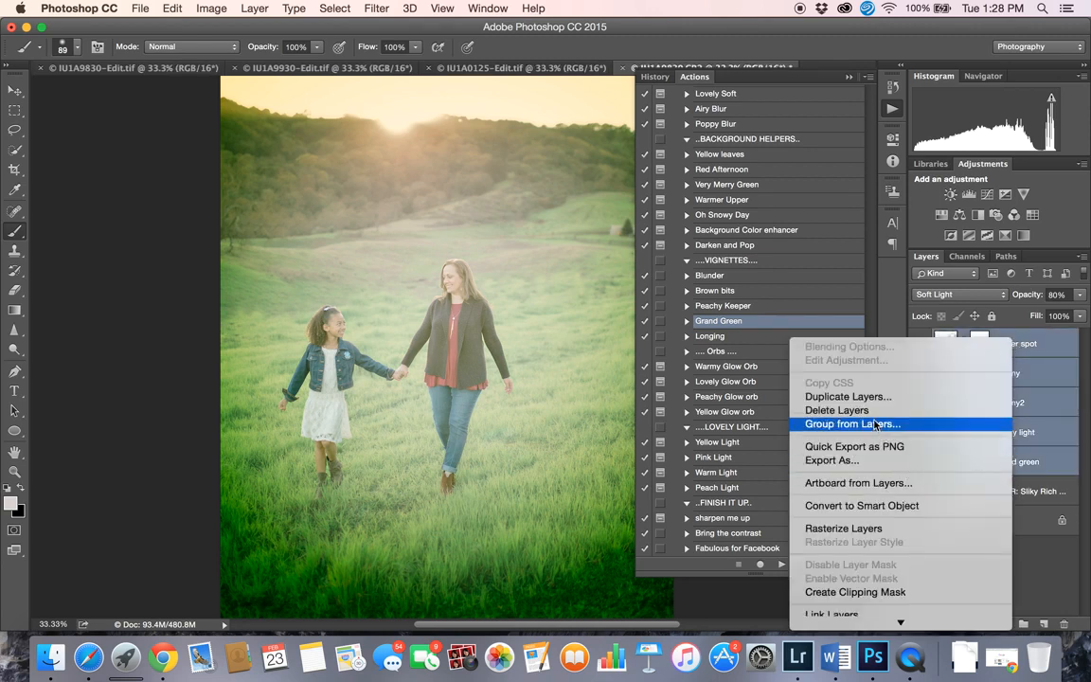
left_click(836, 410)
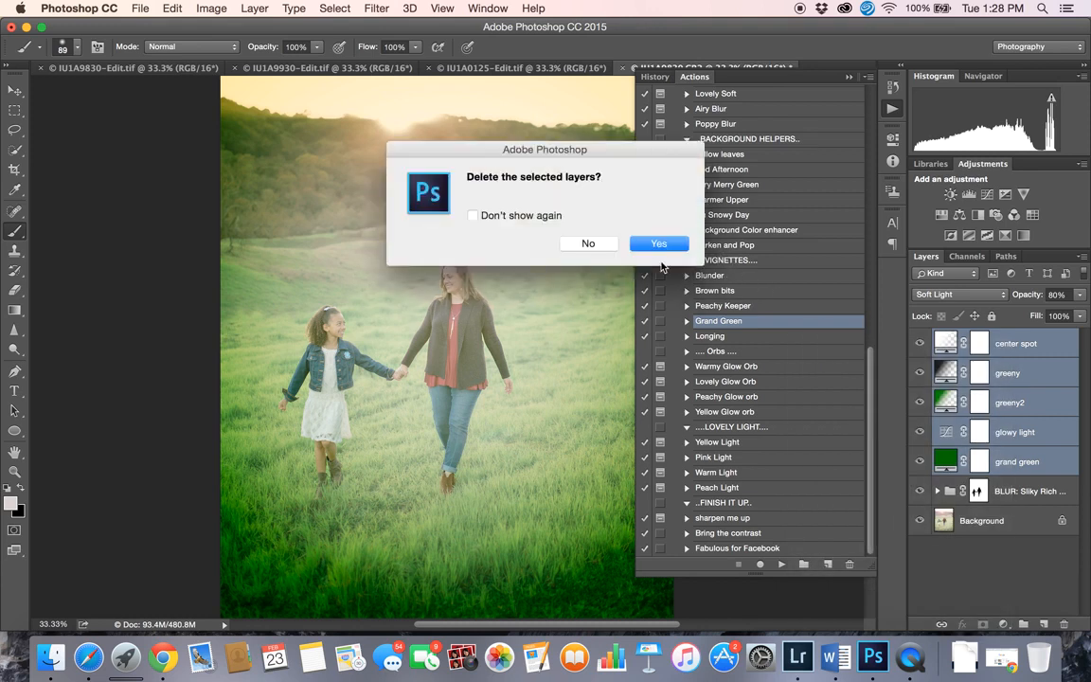
left_click(657, 243)
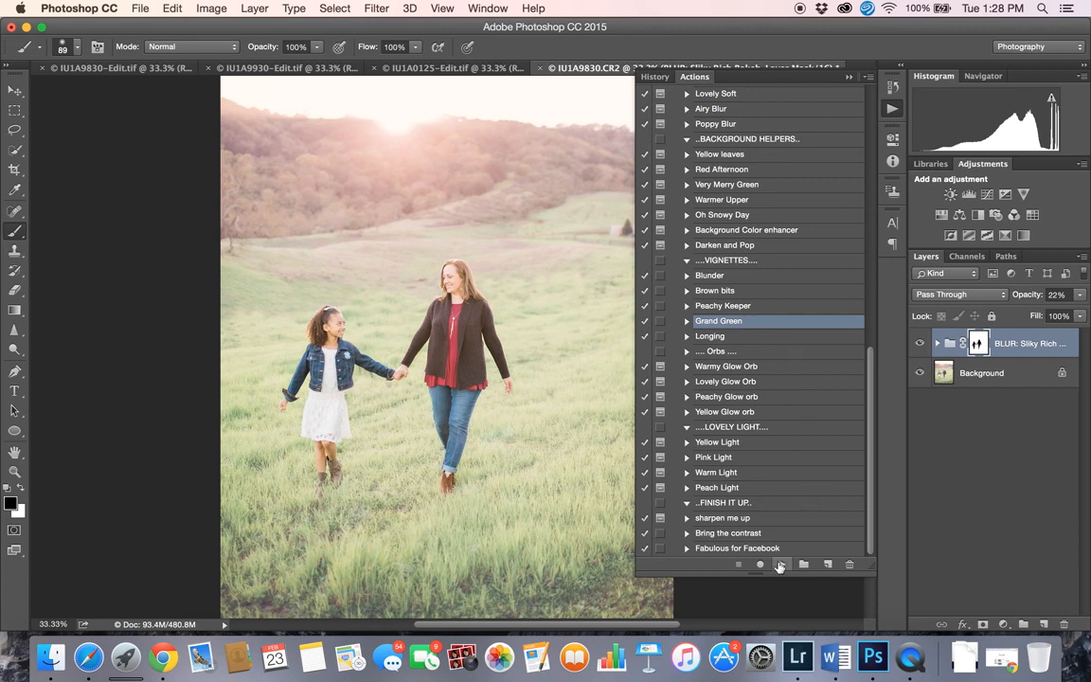
- Run Grand Green again above the blur group and dab its mask in the field with a 153 px black brush
left_click(779, 565)
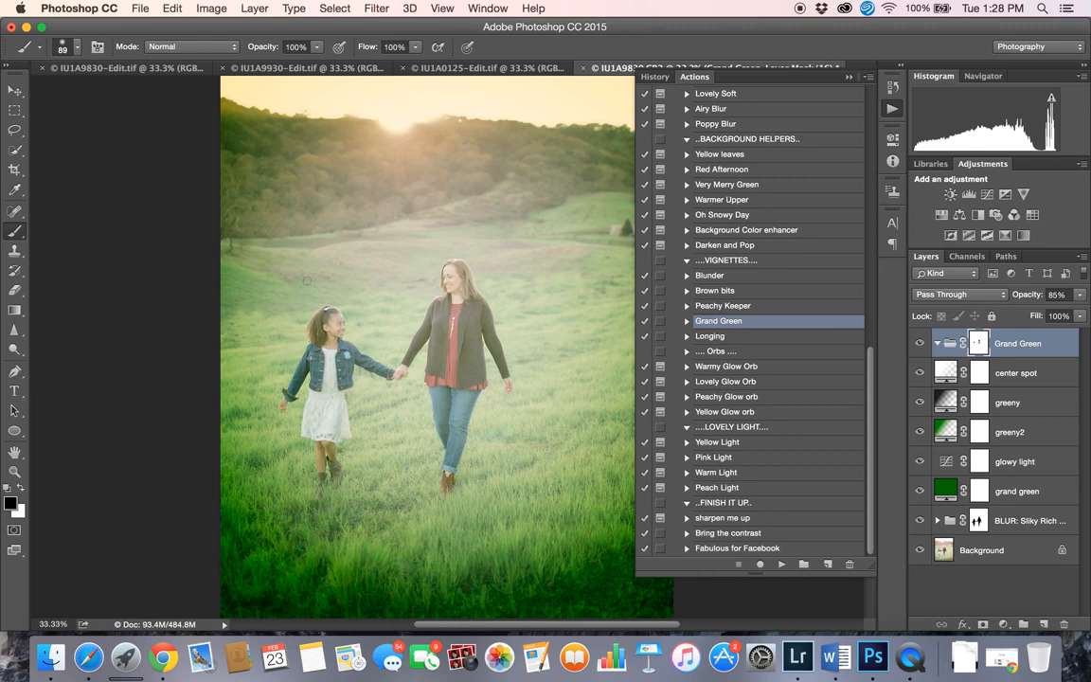
left_click(78, 52)
left_click_drag(127, 90, 146, 91)
left_click(300, 290)
- Try the Grand Green group's opacity at 22% with the actions list closed, and raise it to 100%
left_click(1081, 299)
left_click_drag(1075, 311, 1015, 319)
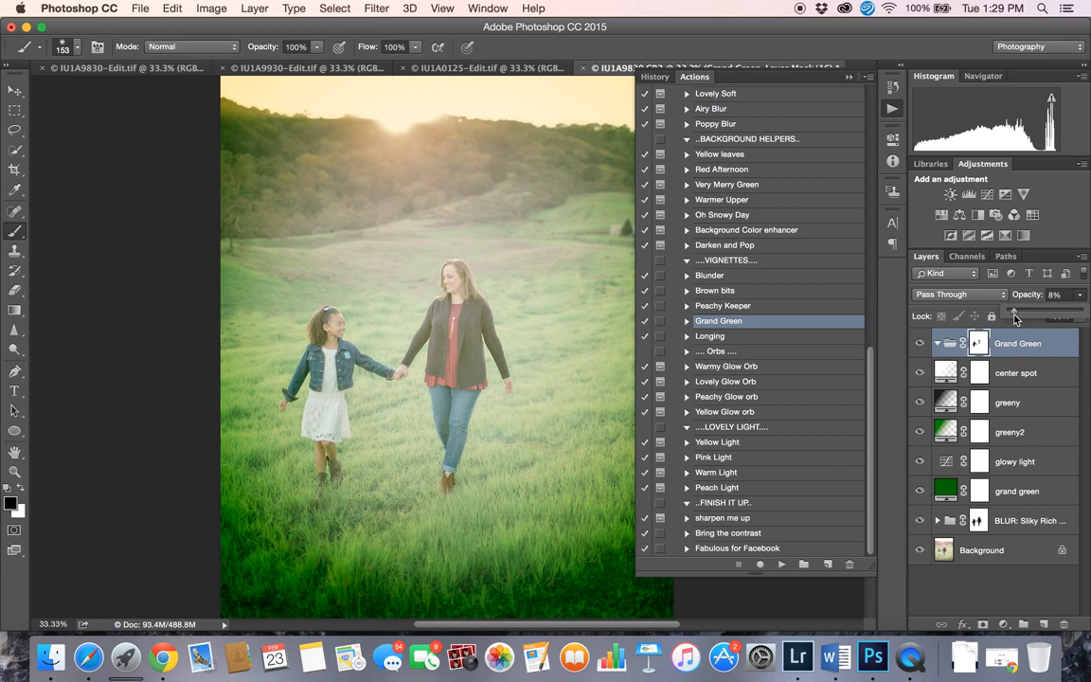
left_click_drag(1015, 319, 1023, 312)
left_click(847, 76)
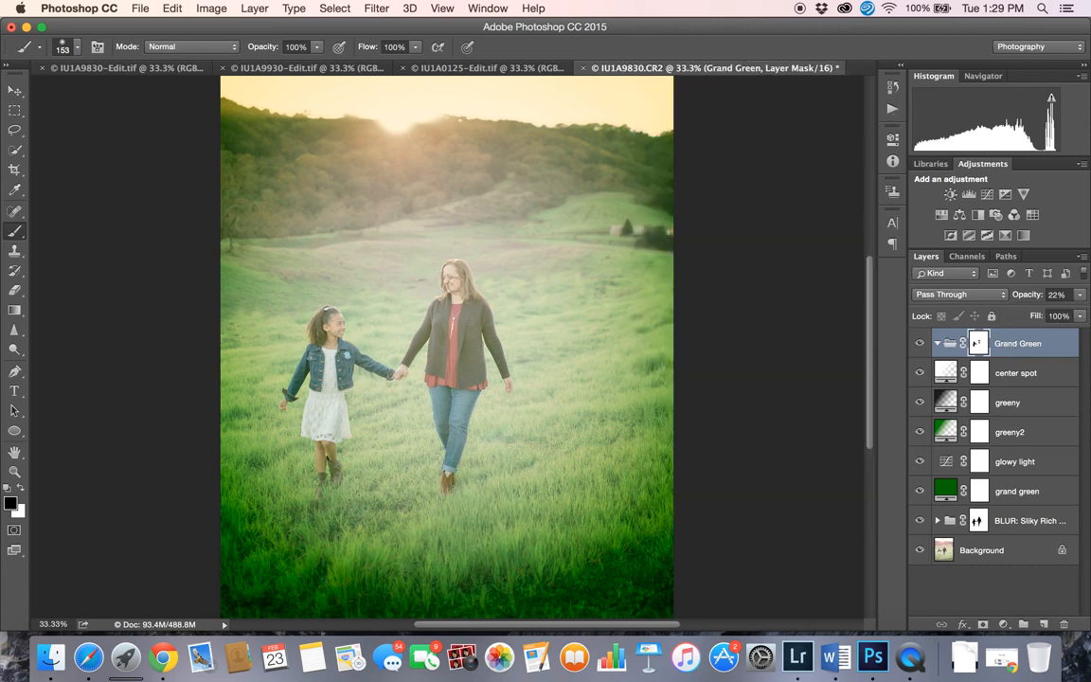
key("x")
left_click_drag(1082, 297, 1082, 314)
- Delete the Grand Green group together with all of its layers
left_click(1023, 495)
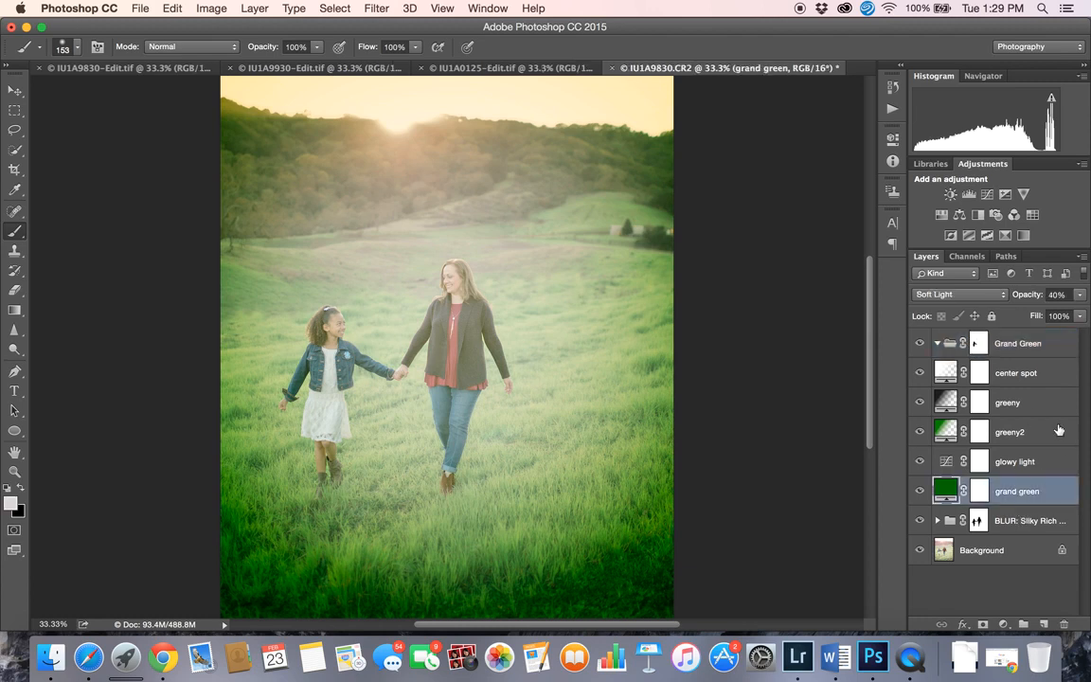
left_click(1017, 345, "shift")
right_click(1018, 346)
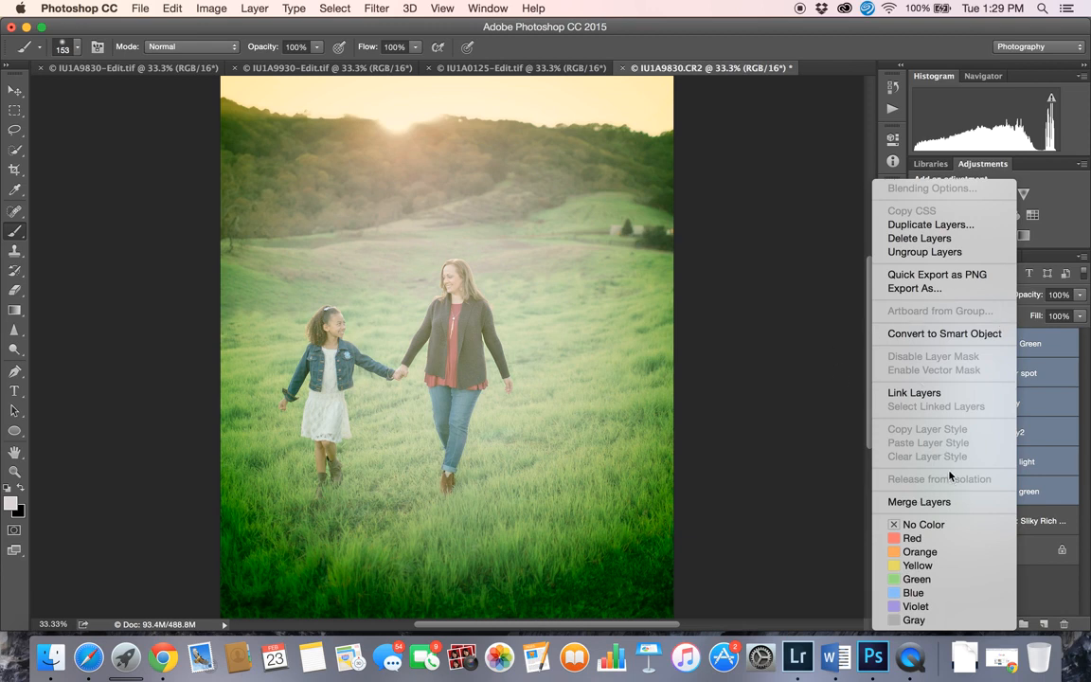
left_click(918, 237)
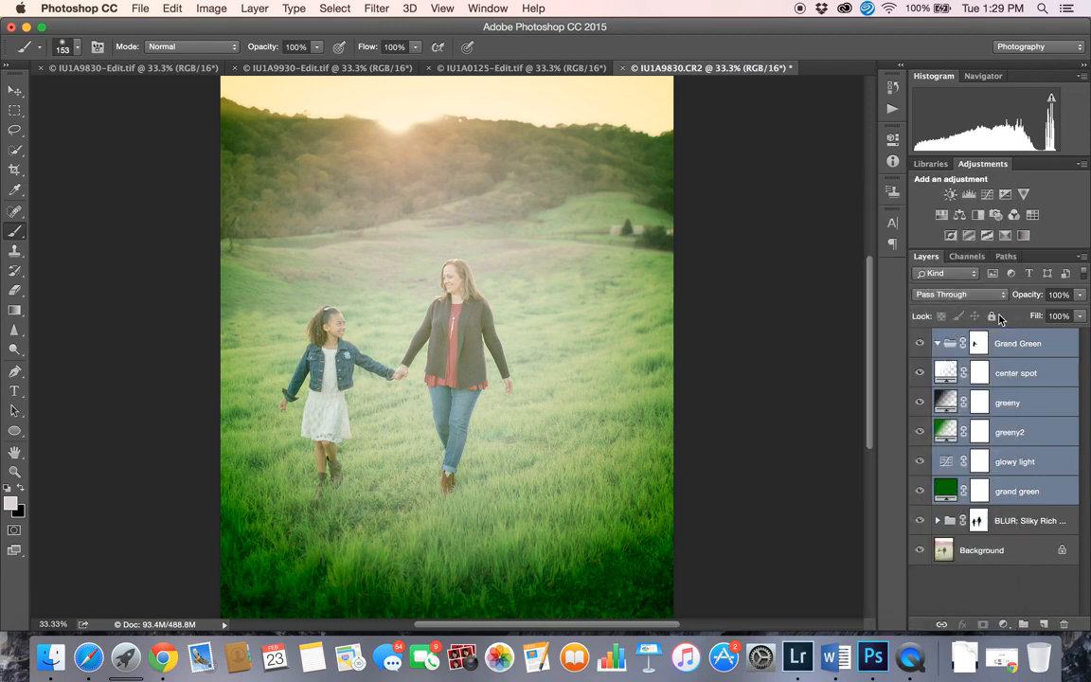
left_click(651, 243)
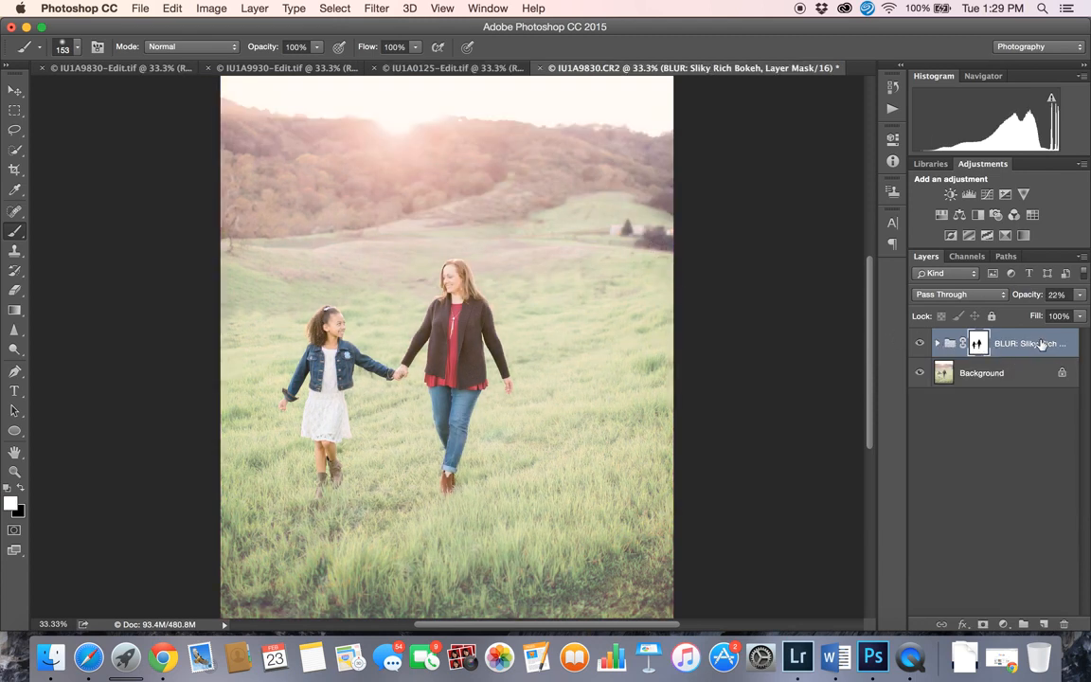
- Flatten the blur group into the background and run the Grand Green vignette action on the flattened image
left_click(1079, 297)
left_click(1017, 343)
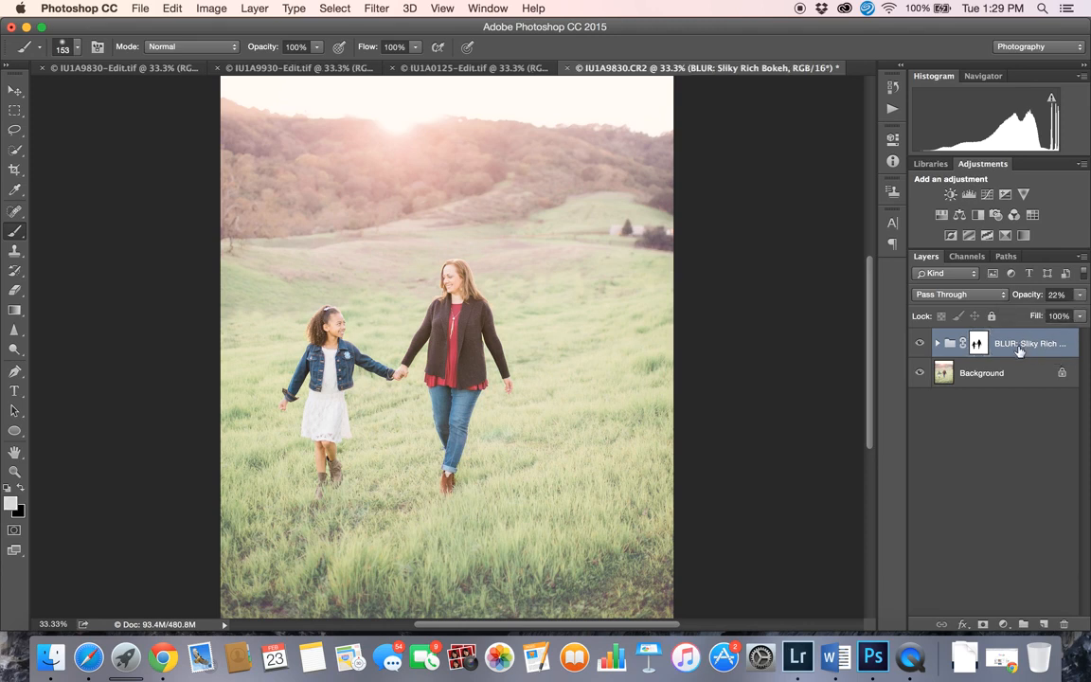
right_click(1017, 343)
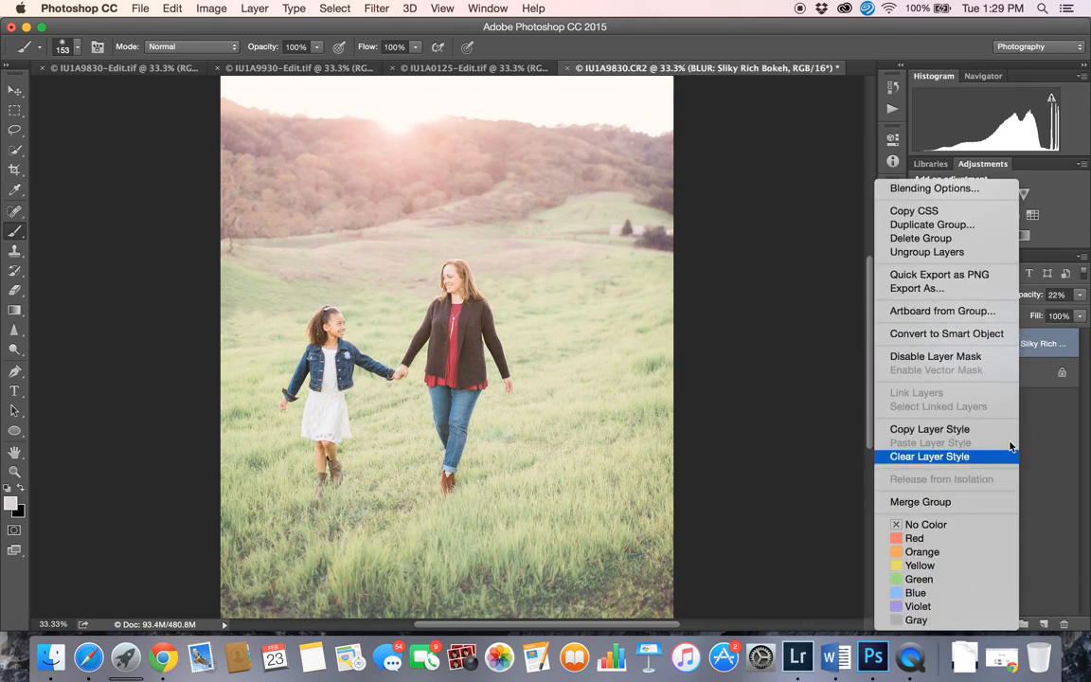
left_click(1045, 402)
right_click(1030, 372)
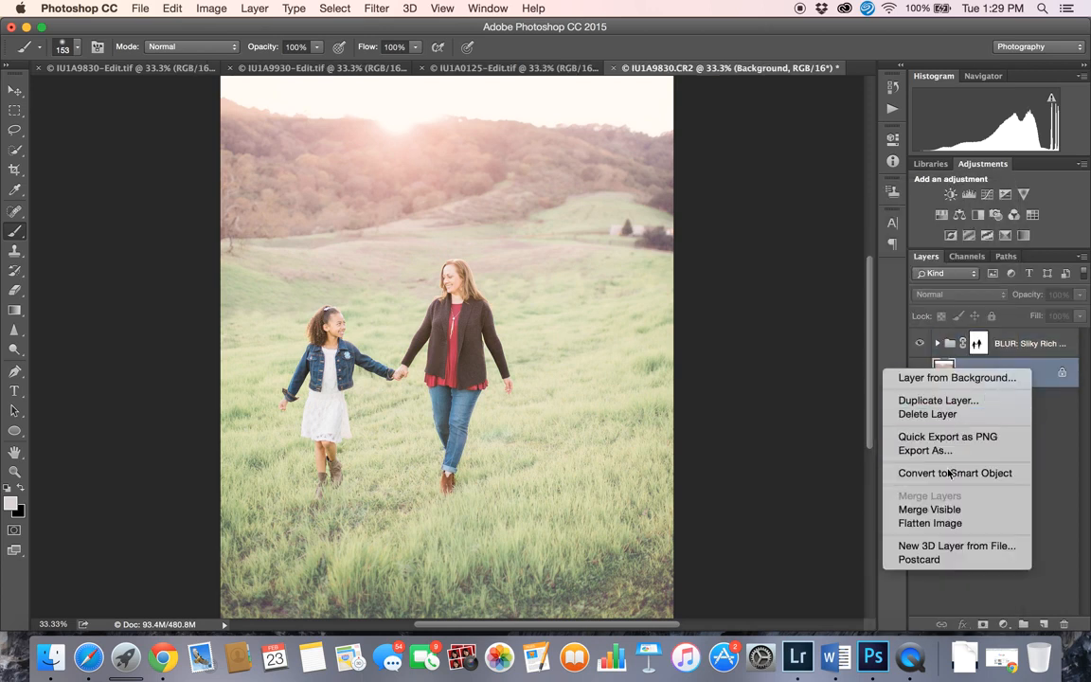
left_click(956, 524)
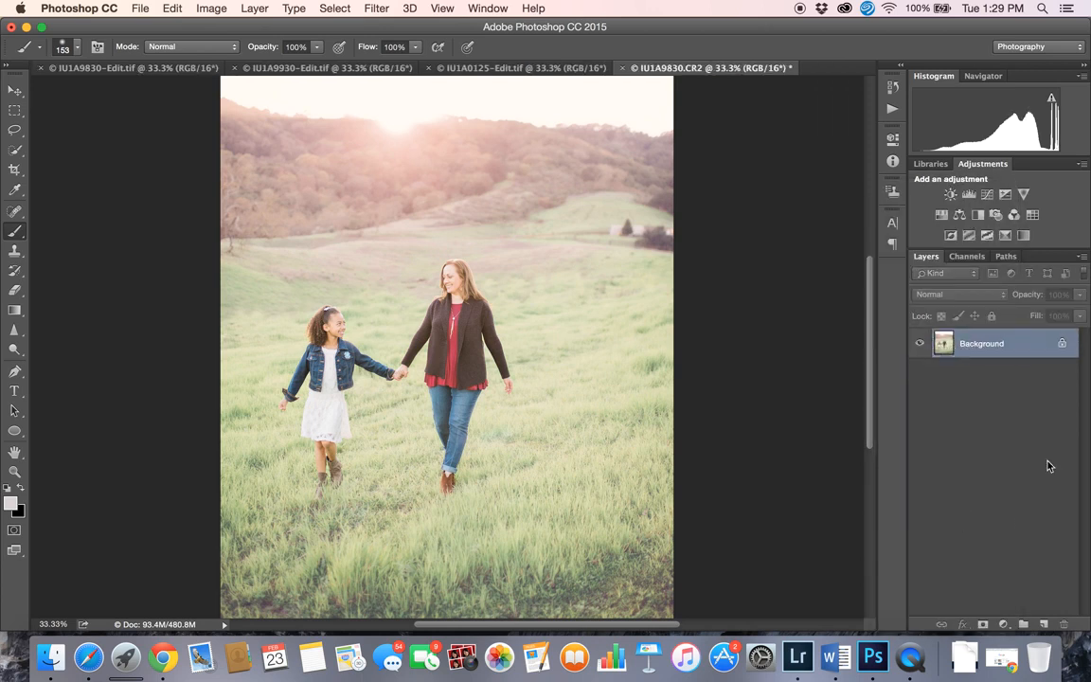
left_click(891, 110)
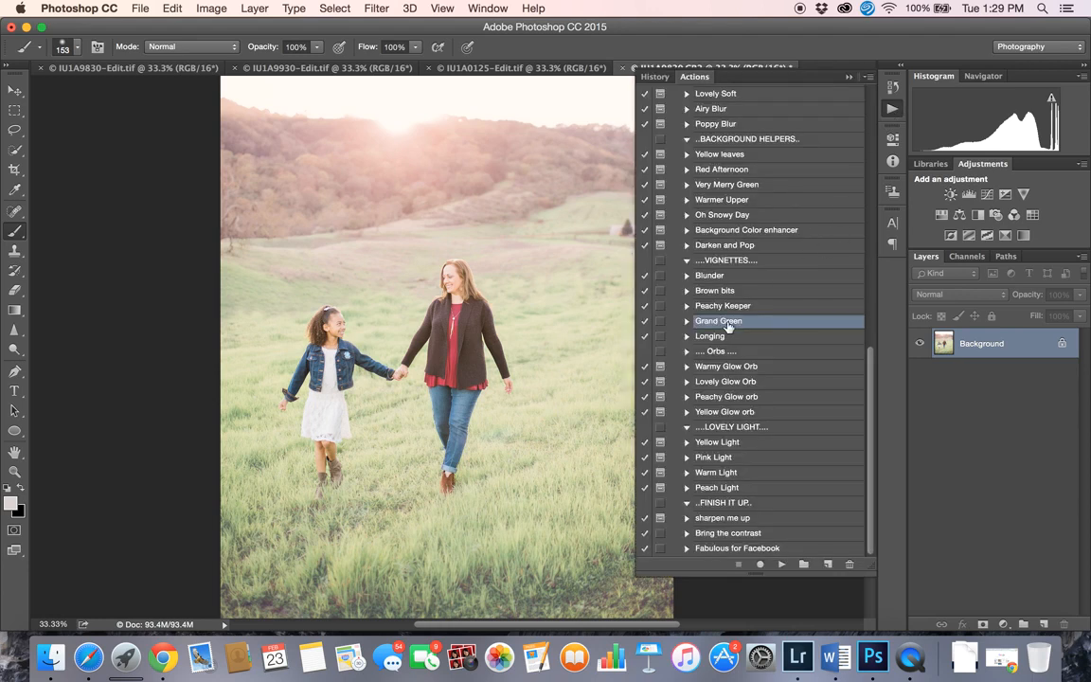
left_click(781, 565)
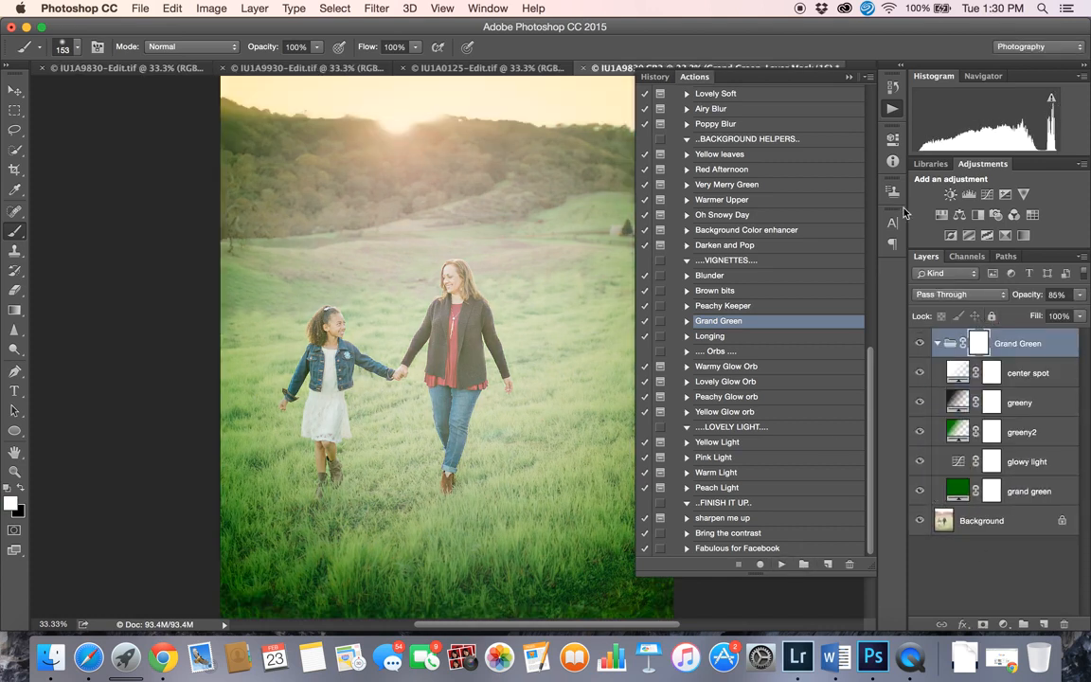
- Paint the mother and daughter out of the Grand Green group's mask with a 153 px black brush at 100% opacity
left_click(764, 71)
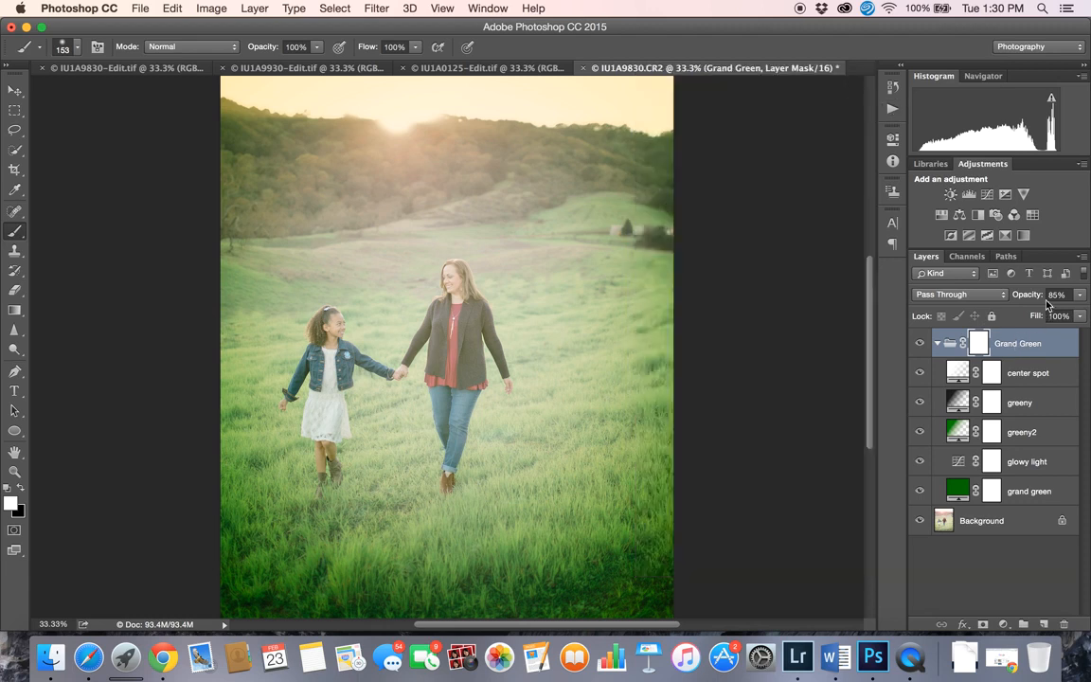
left_click(21, 489)
left_click(11, 501)
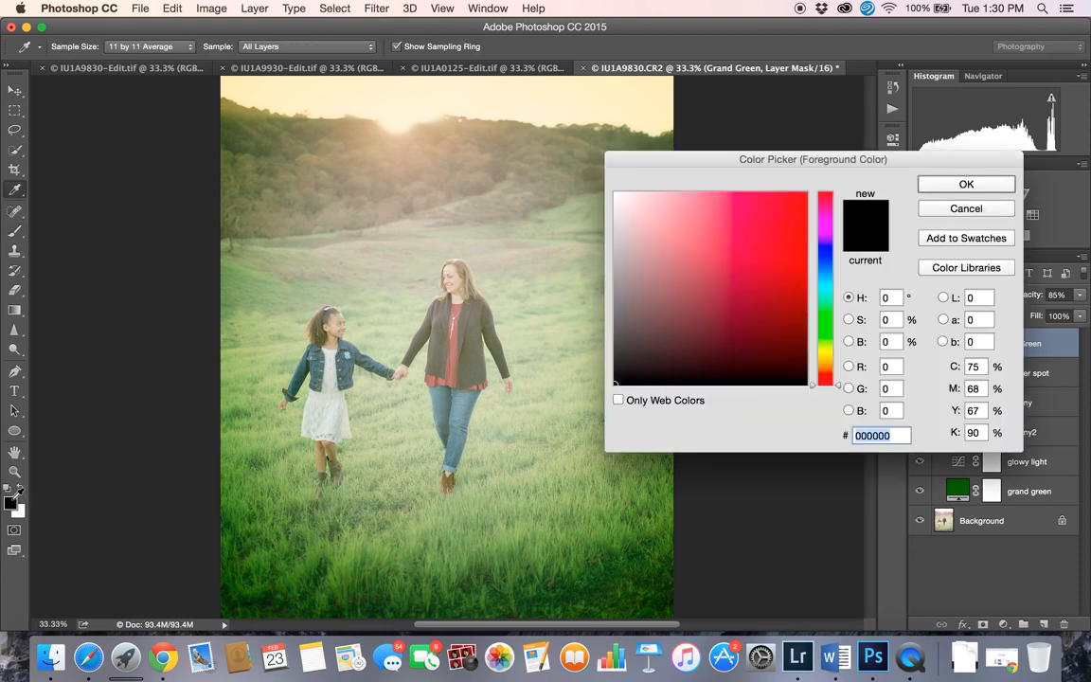
left_click(964, 185)
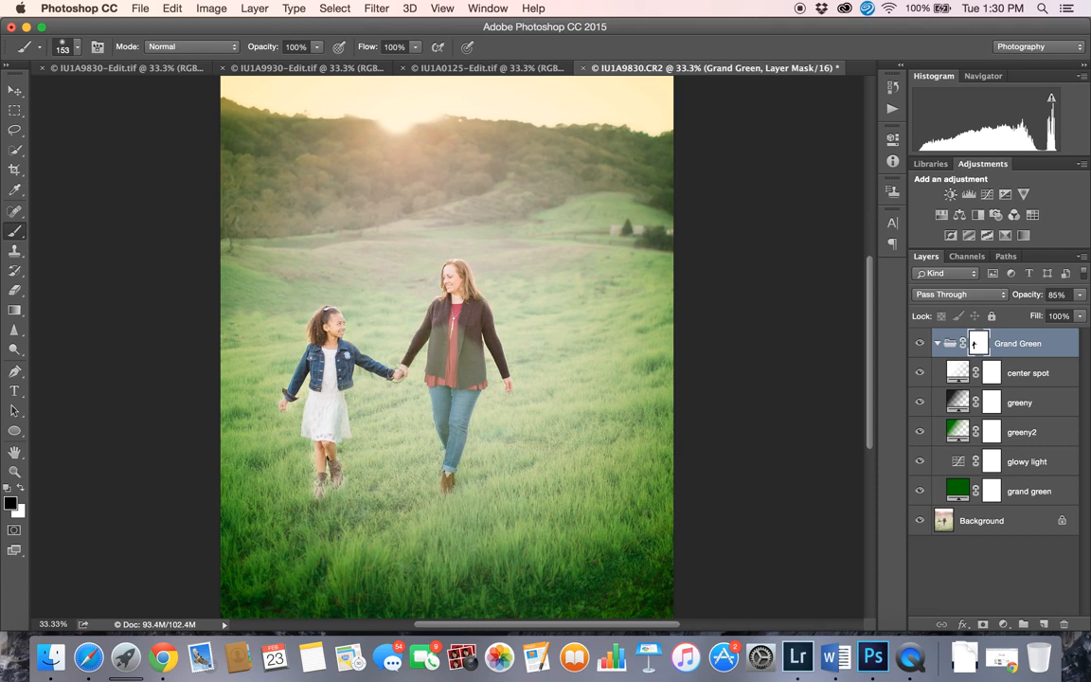
mouse_move(436, 336)
left_mouse_down()
mouse_move(447, 347)
mouse_move(462, 339)
mouse_move(475, 370)
mouse_move(427, 348)
mouse_move(455, 409)
mouse_move(443, 398)
mouse_move(445, 416)
left_mouse_up()
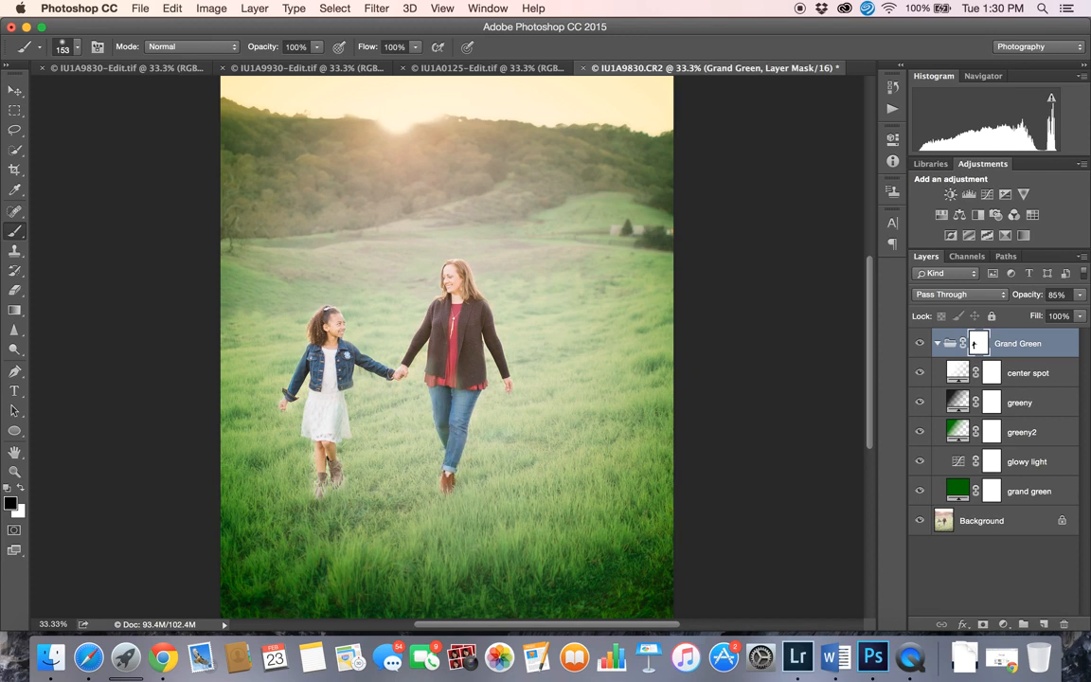
left_click_drag(410, 346, 455, 383)
- Lower the Grand Green group's opacity to 48% and compare the photo with the group hidden and shown
left_click(1079, 294)
left_click_drag(1073, 314, 1043, 318)
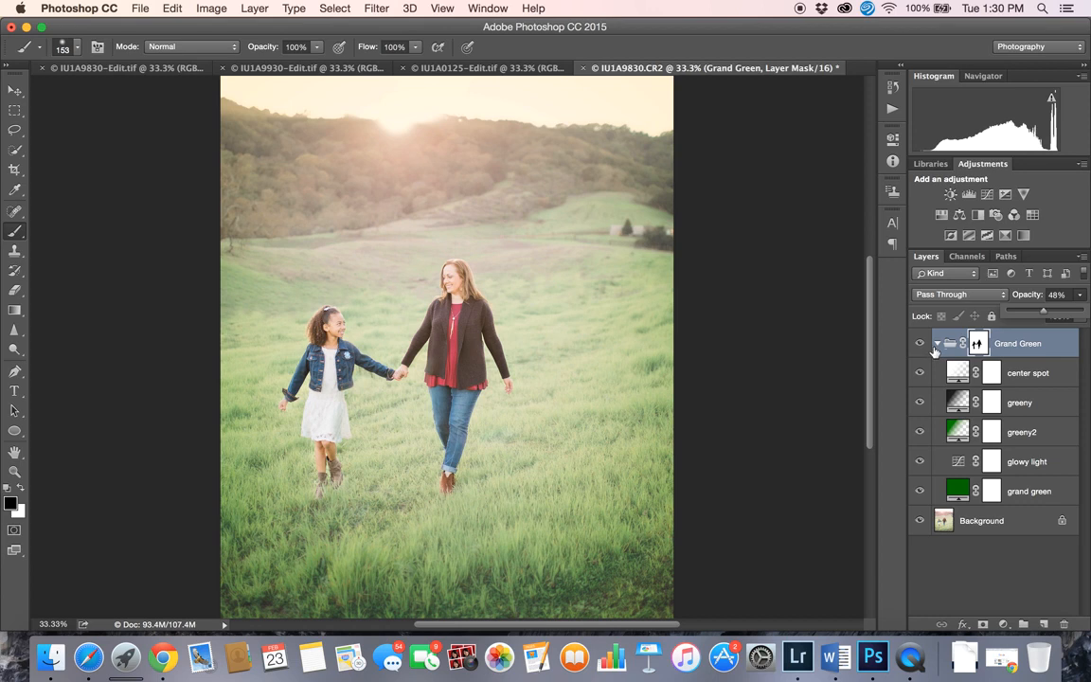
left_click(934, 344)
left_click(917, 343)
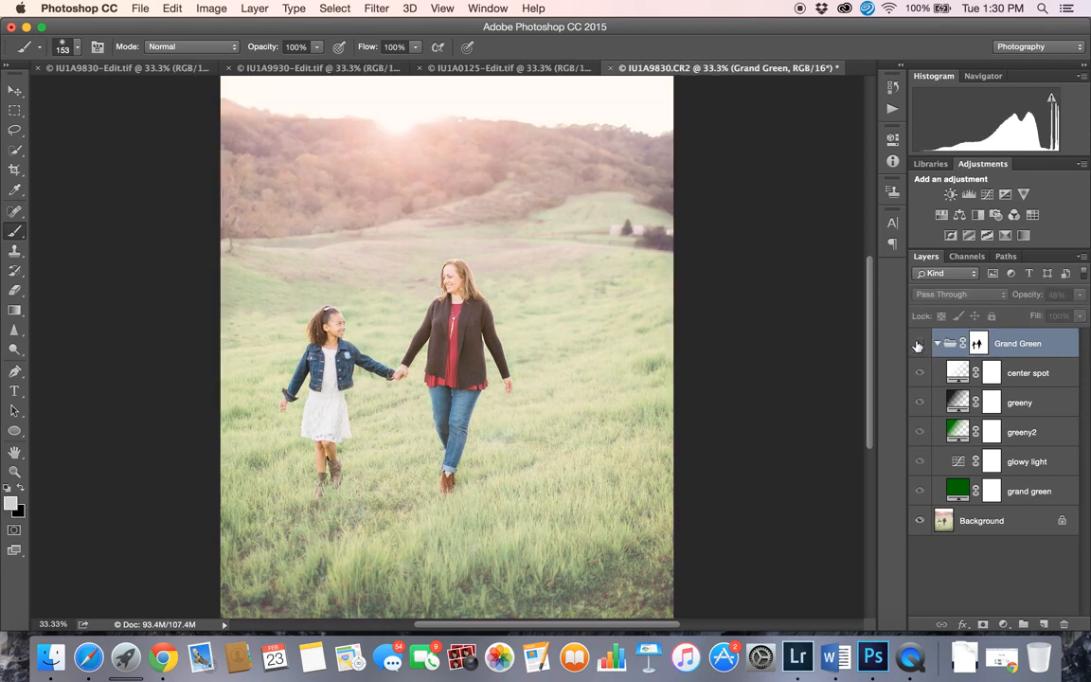
left_click(917, 343)
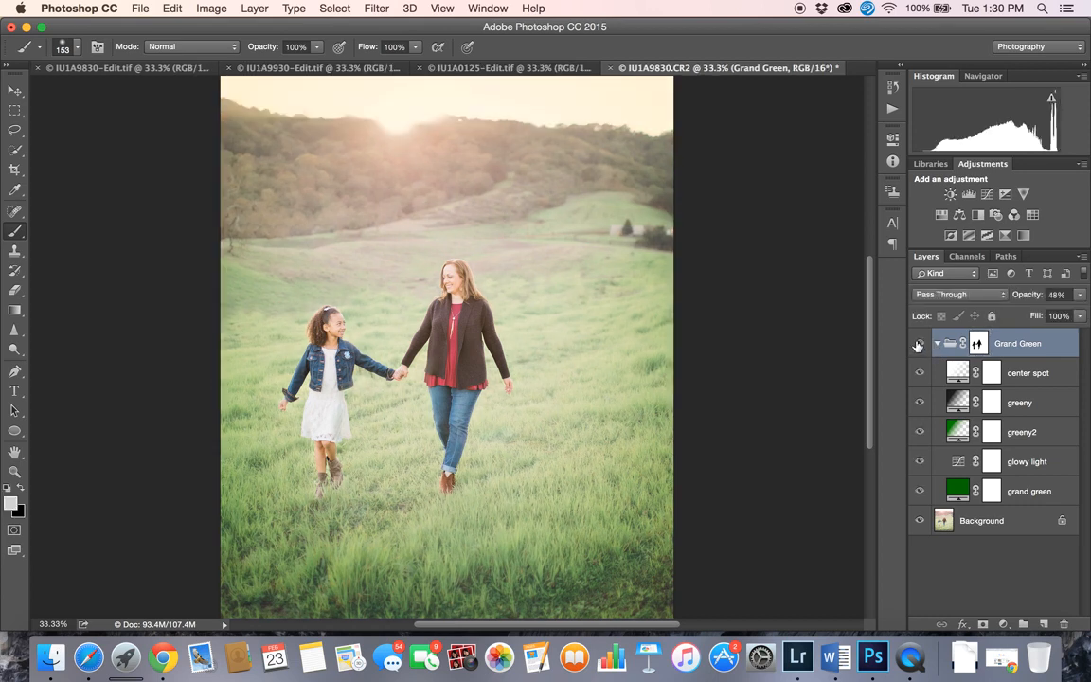
- Set the Grand Green group's opacity to 35% and toggle its visibility to check the vignette
left_click(1080, 295)
left_click_drag(1043, 313, 1034, 314)
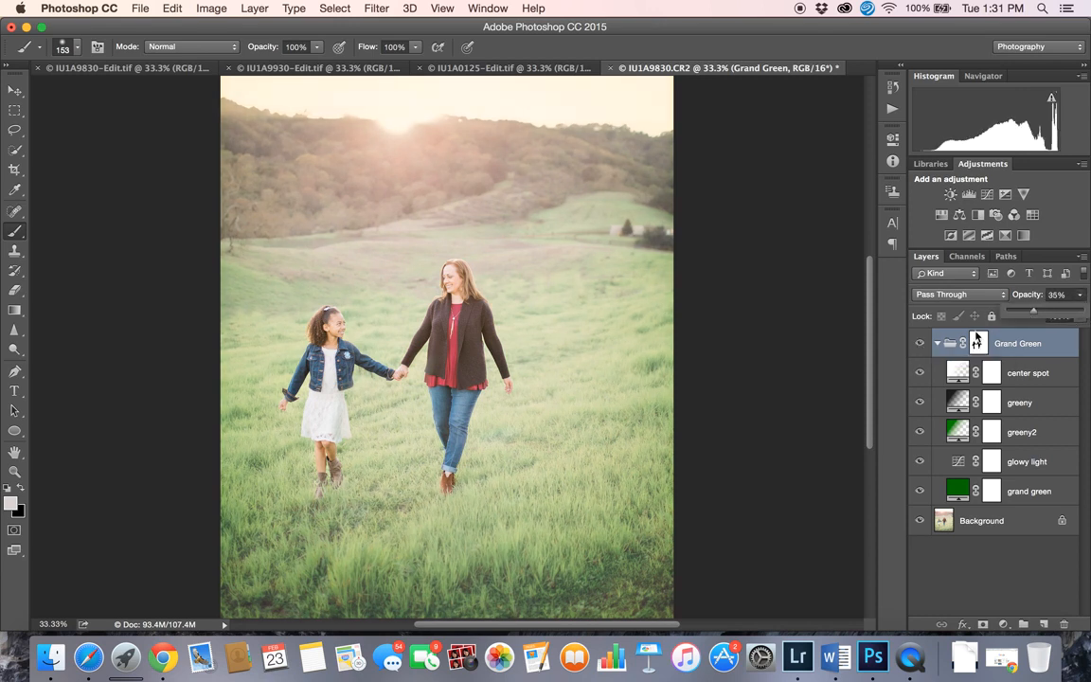
left_click(920, 344)
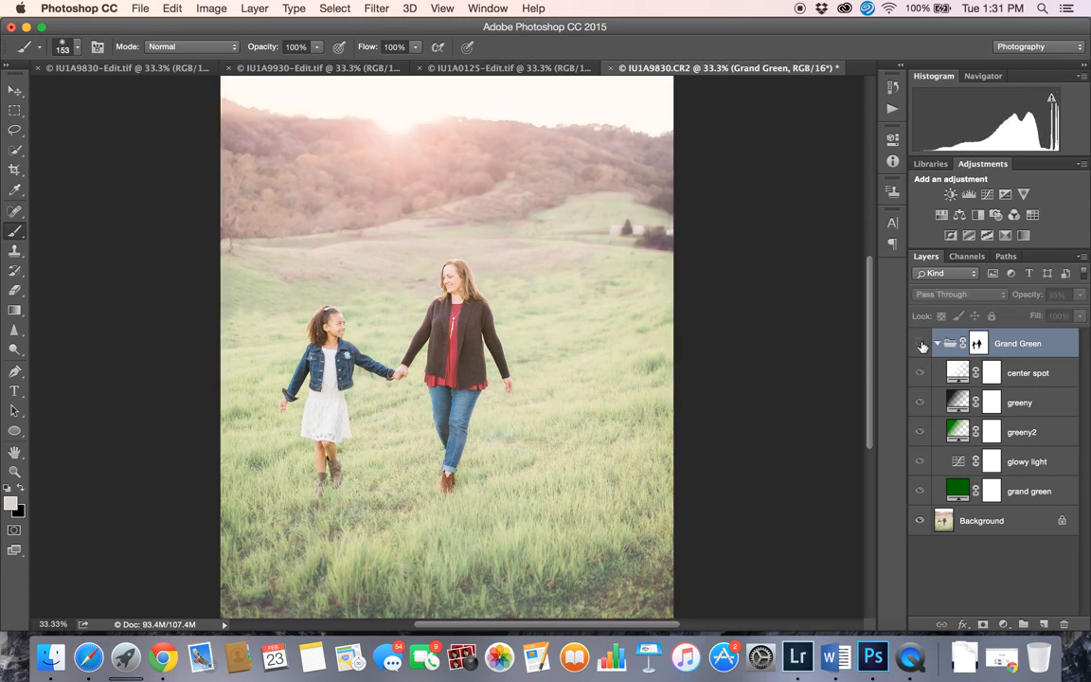
left_click(920, 345)
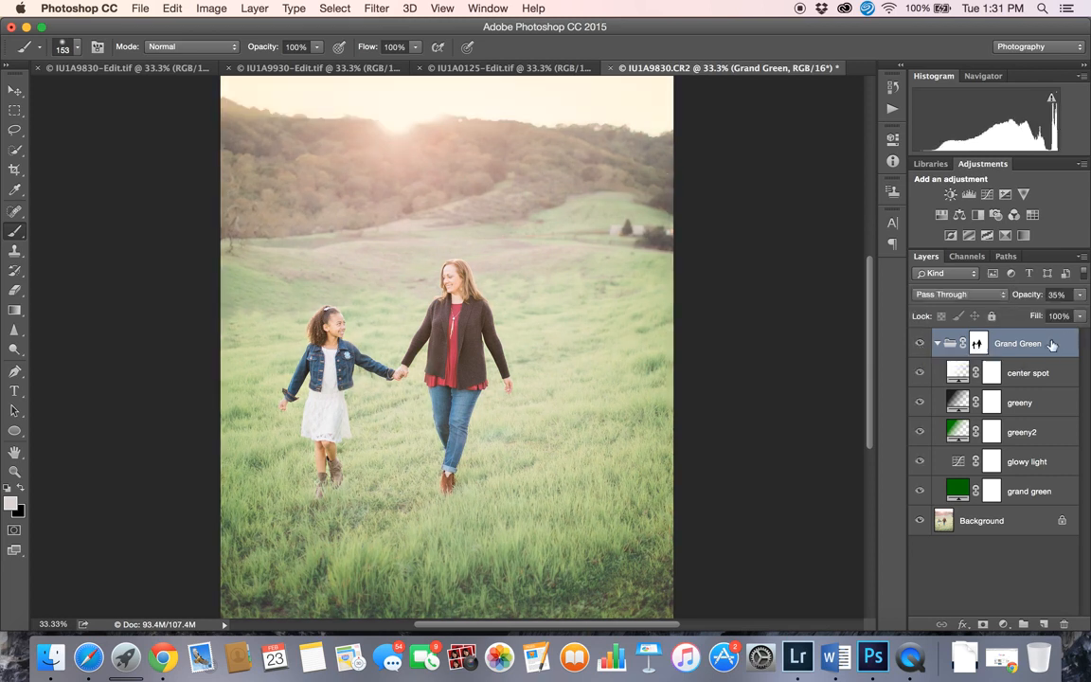
- Flatten the Grand Green group into the background and save the edited photo
right_click(937, 343)
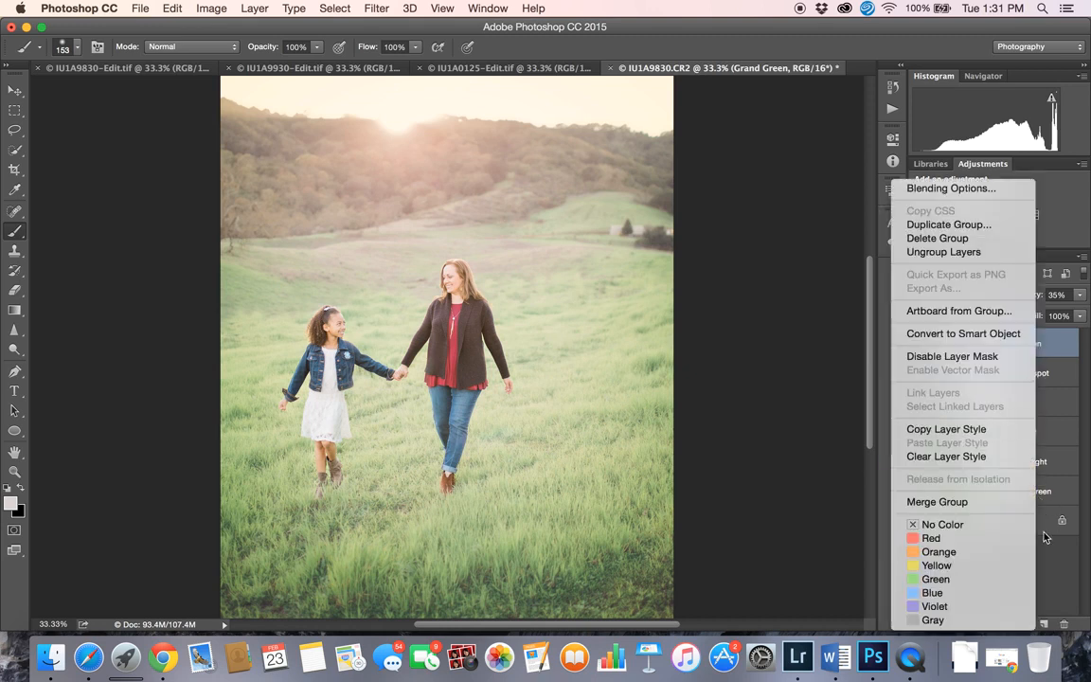
key("Escape")
left_click(1011, 520)
right_click(1012, 521)
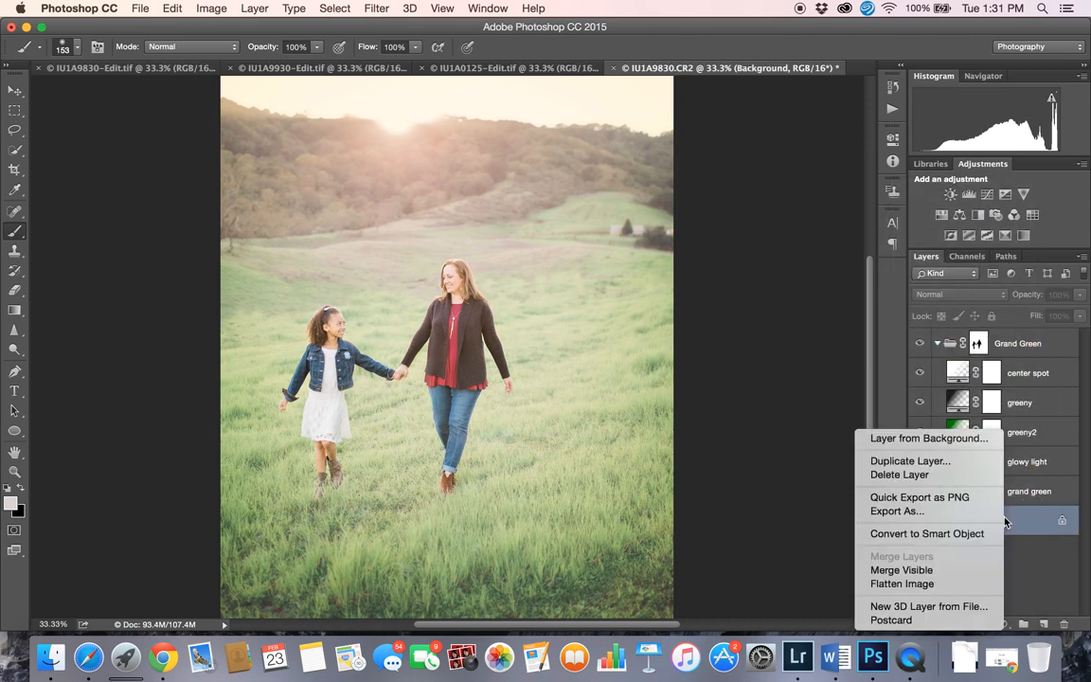
left_click(961, 584)
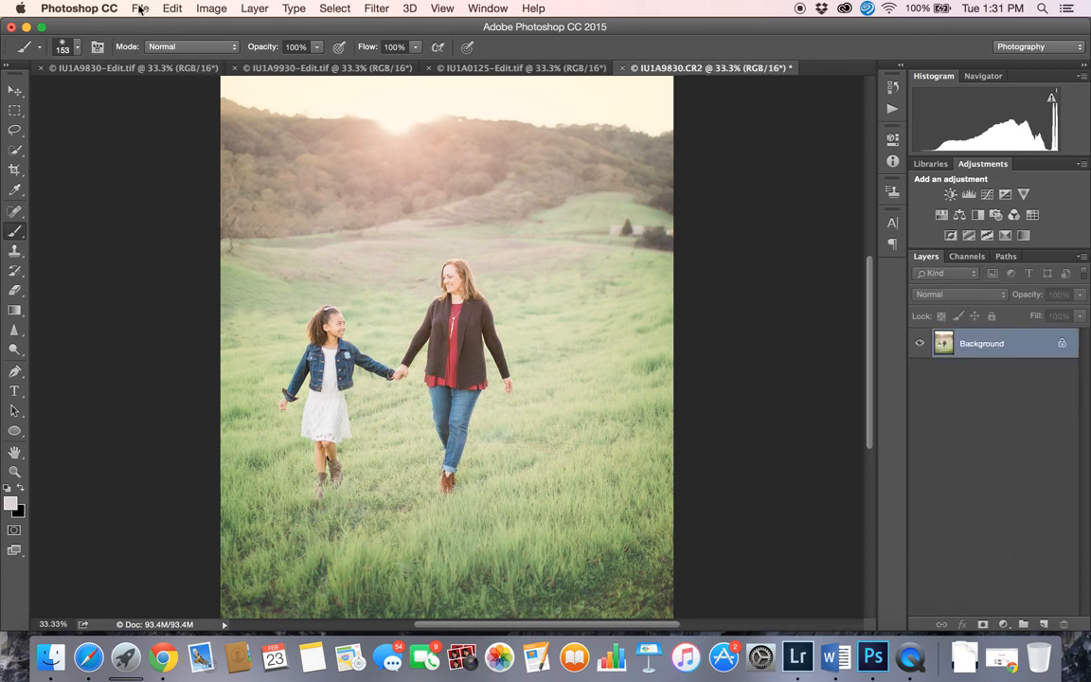
left_click(139, 8)
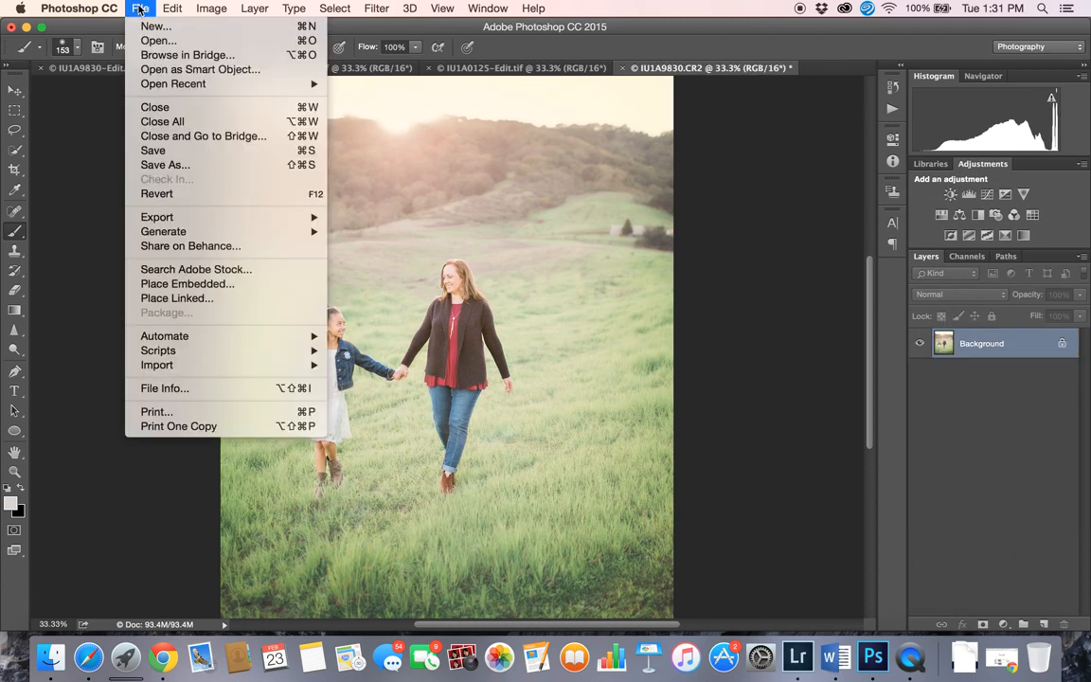
left_click(171, 155)
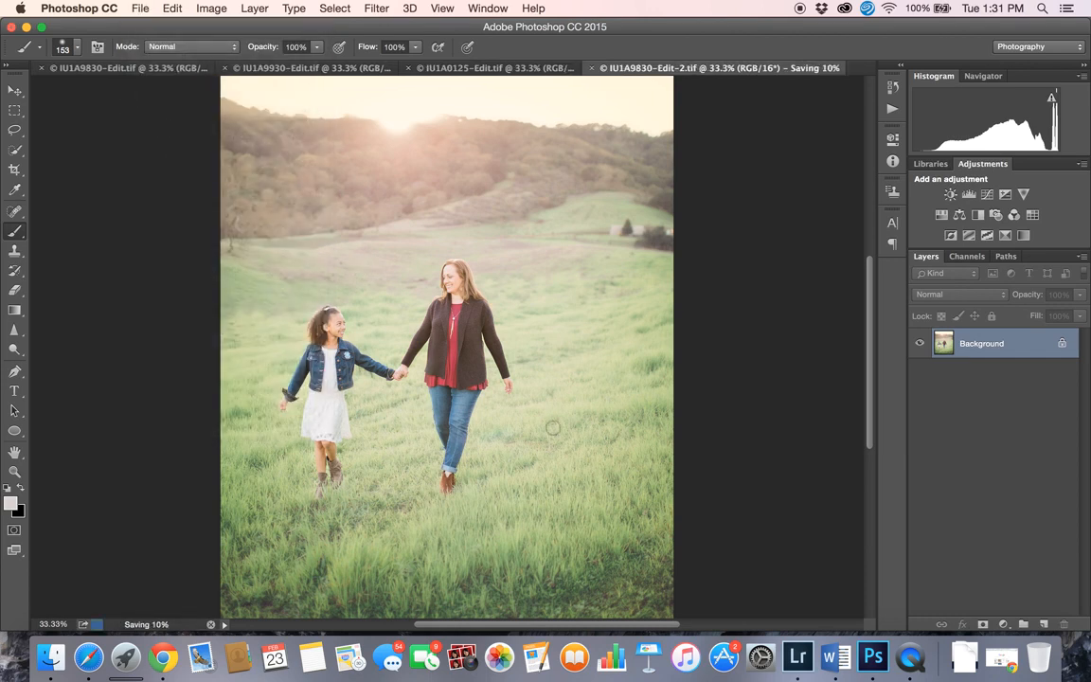
- Switch to Lightroom and compare IU1A9830-Edit-2.tif with the two earlier versions of the photo
left_click(798, 659)
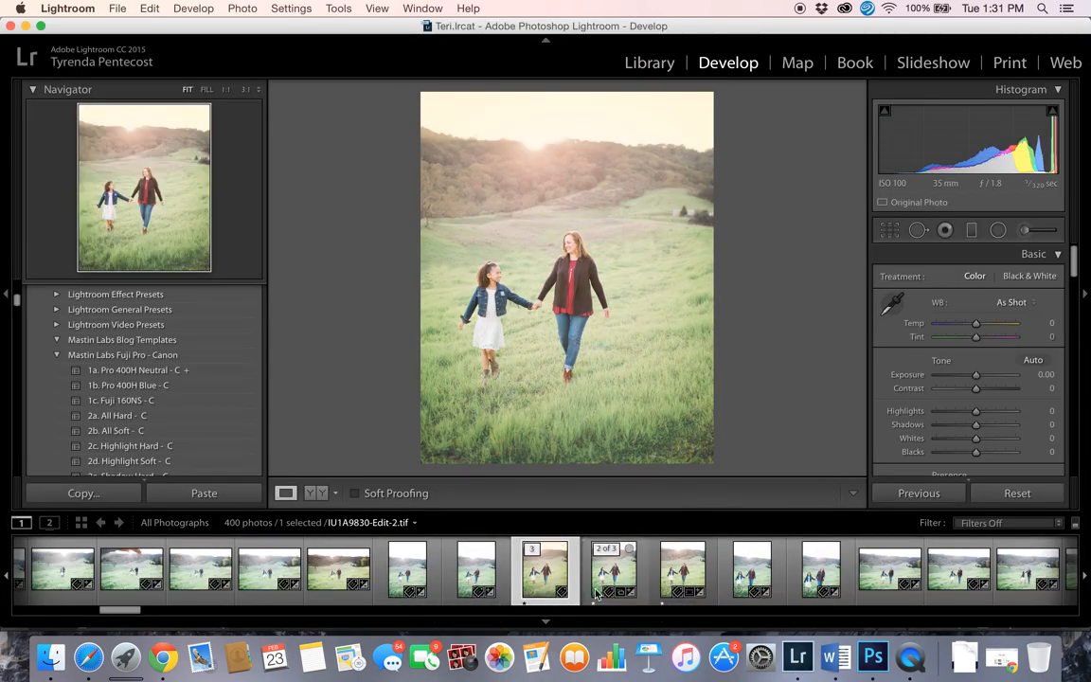
left_click(671, 574)
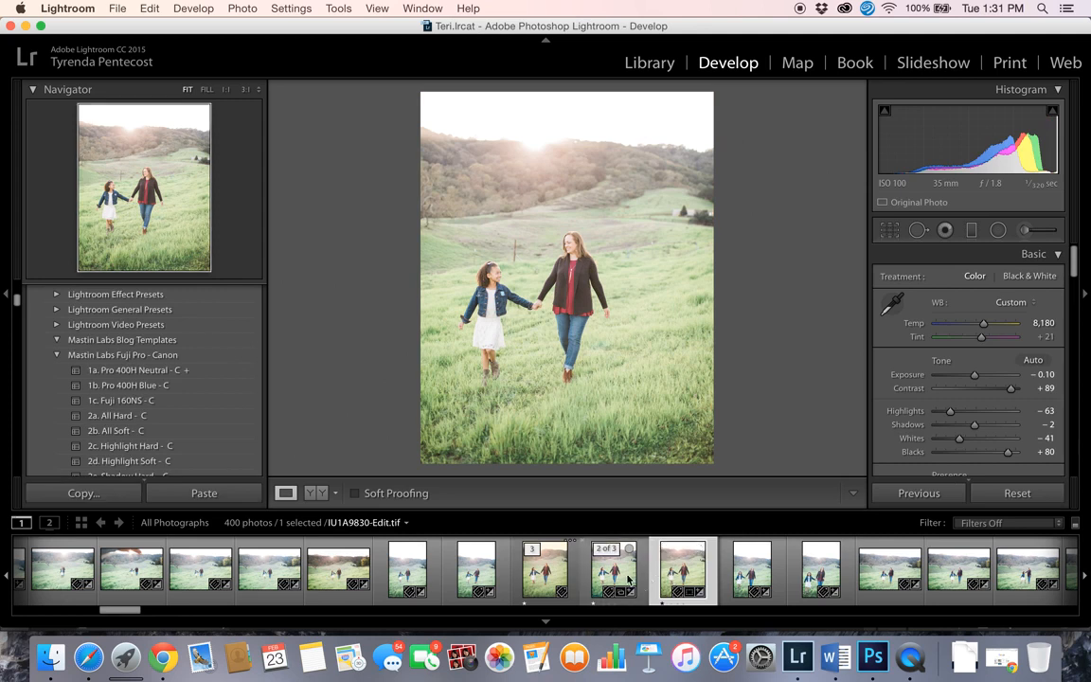
left_click(613, 568)
left_click(542, 573)
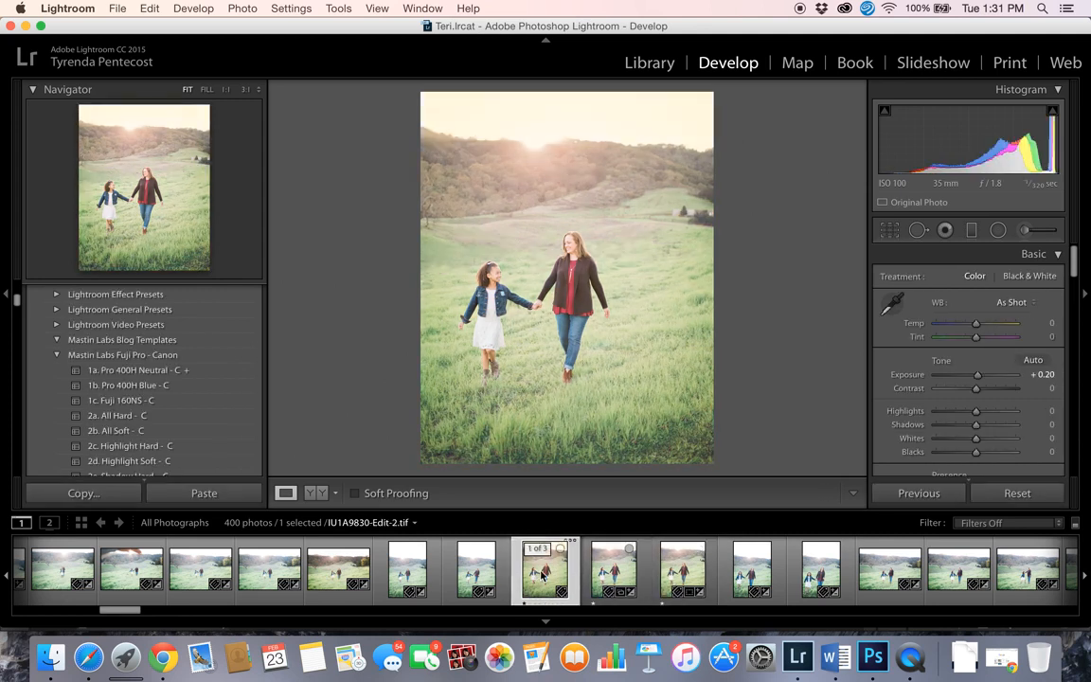